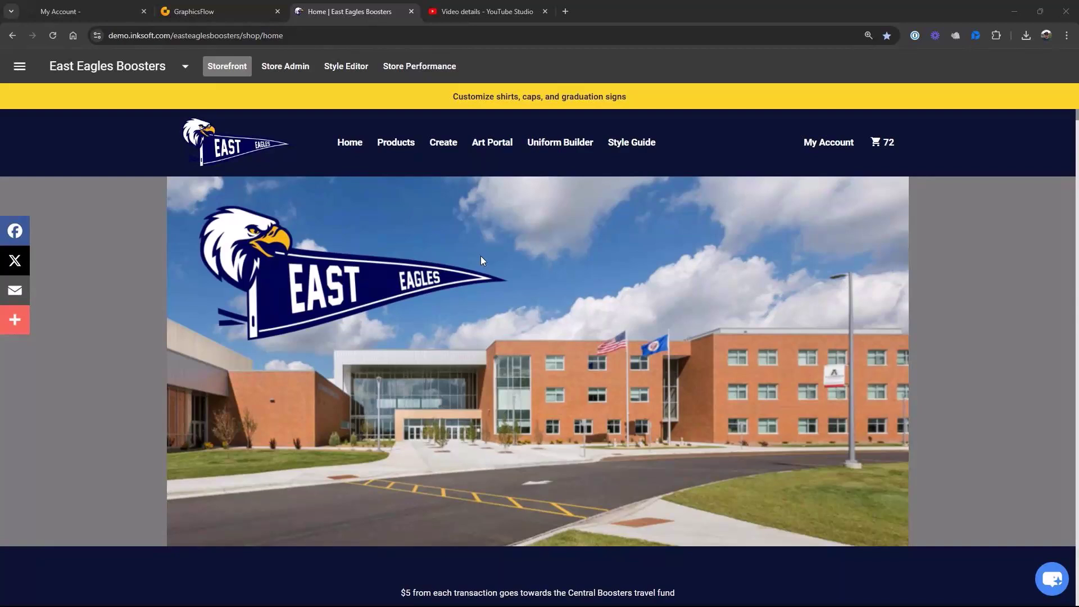
Examine the store's Style Guide, Uniform Builder, Art Portal and product creation pages, and return to the storefront home page
click(640, 144)
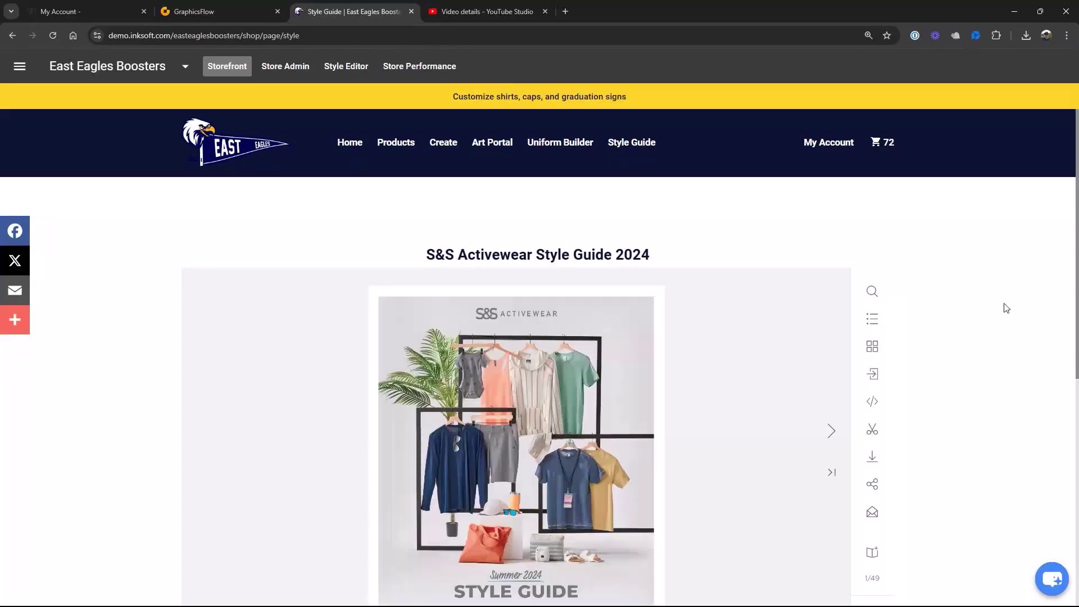
scroll(957, 312, down, 3)
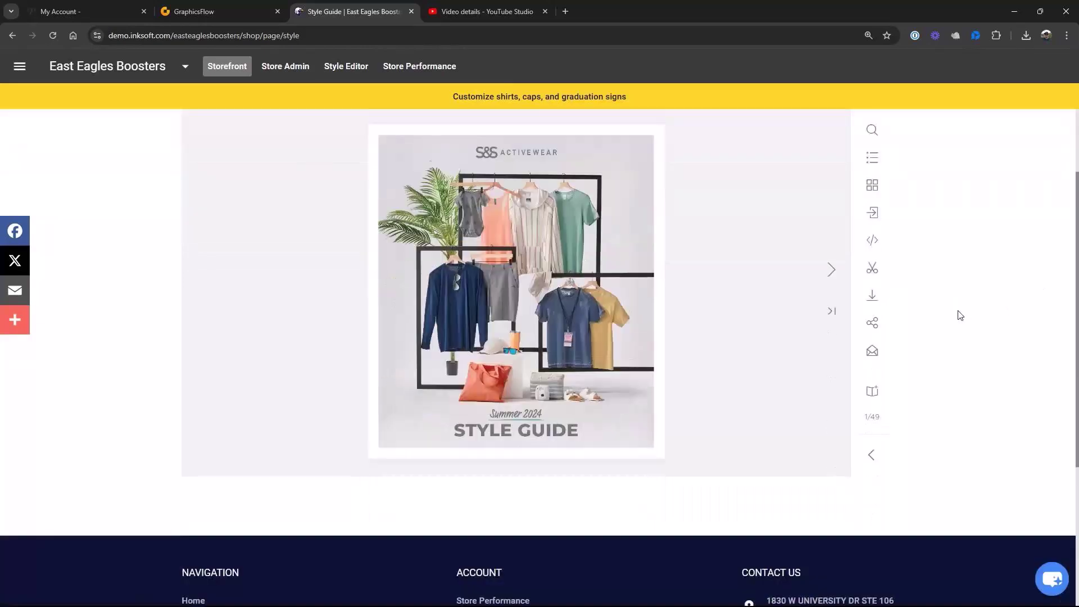
scroll(958, 314, up, 3)
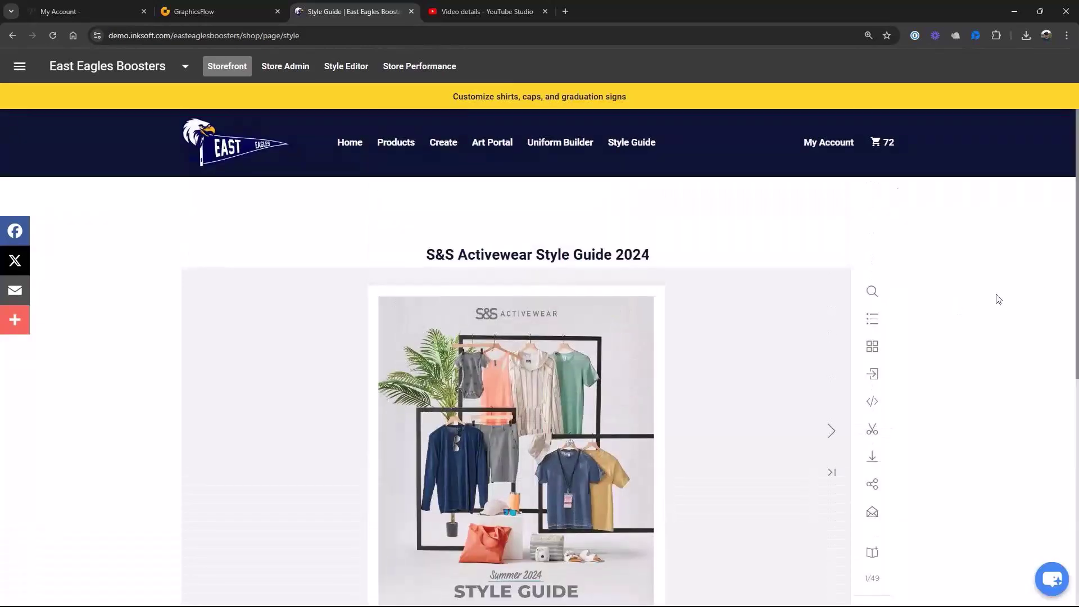
click(573, 148)
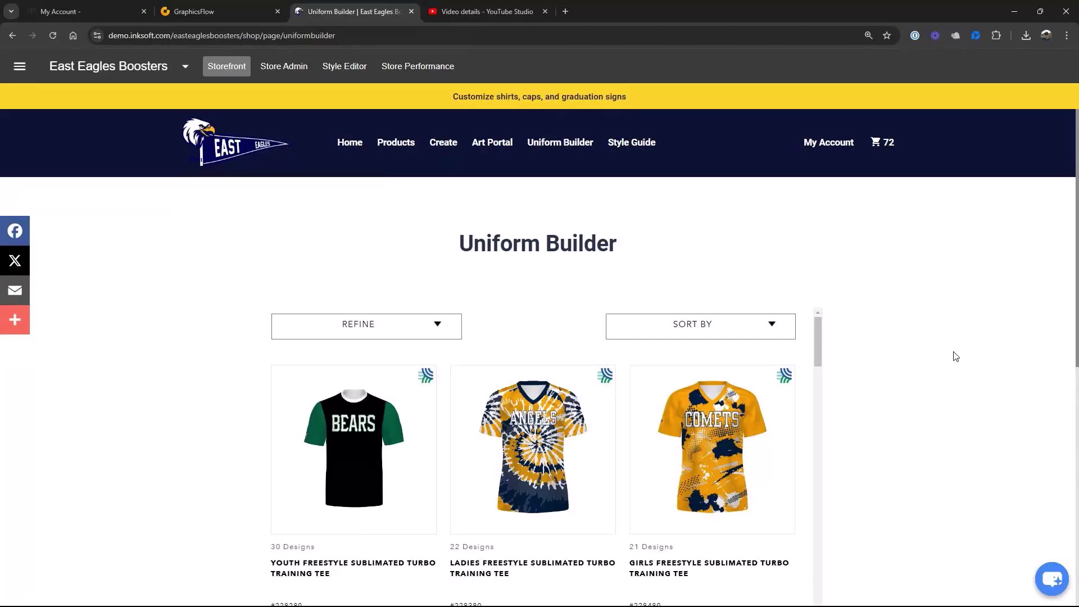
scroll(919, 357, down, 4)
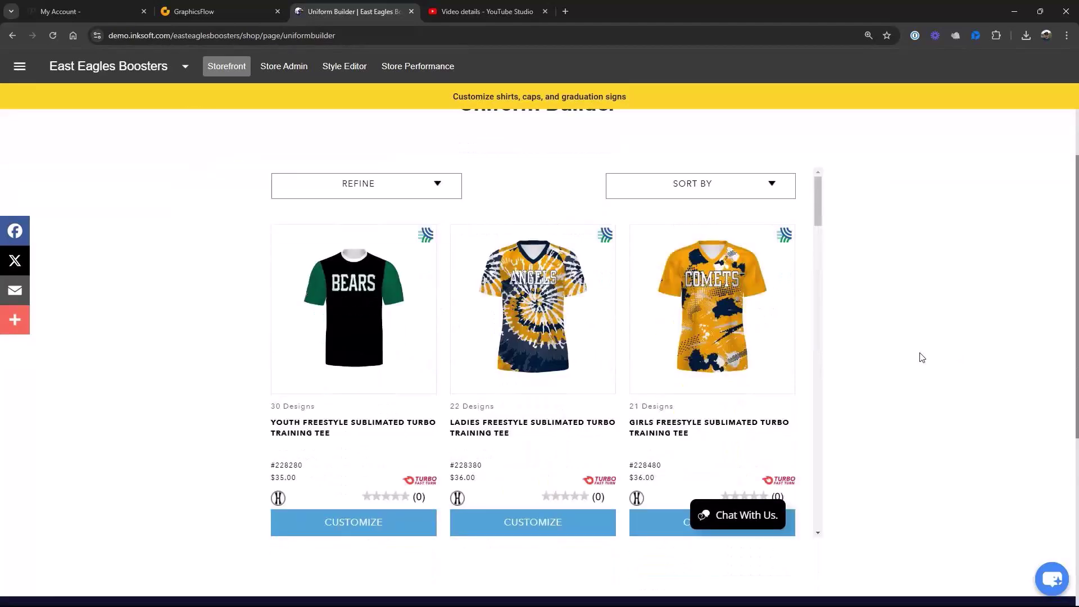
scroll(920, 358, up, 5)
click(490, 143)
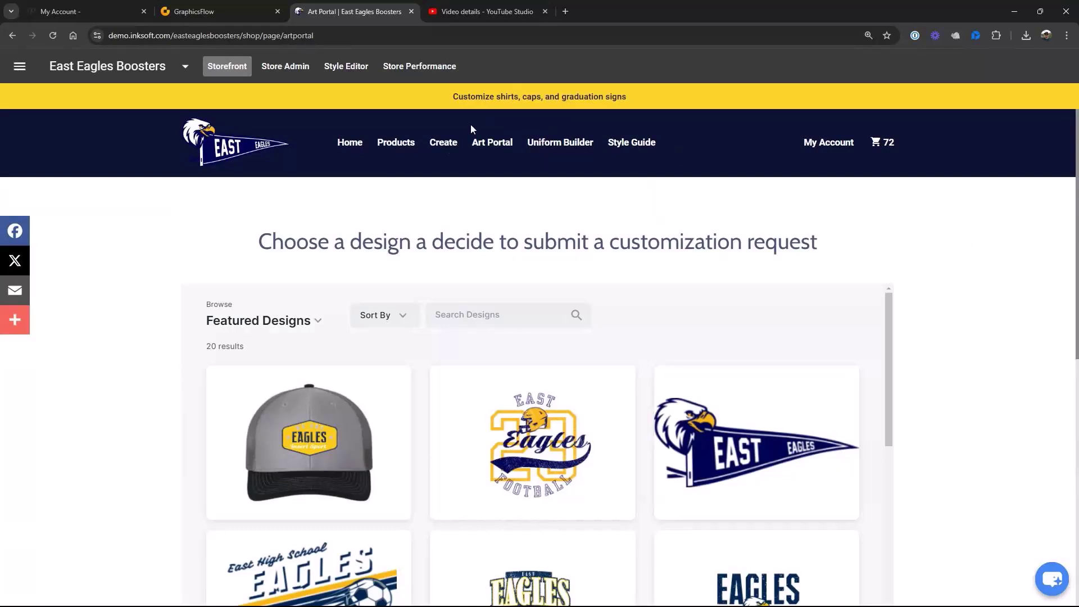
click(441, 143)
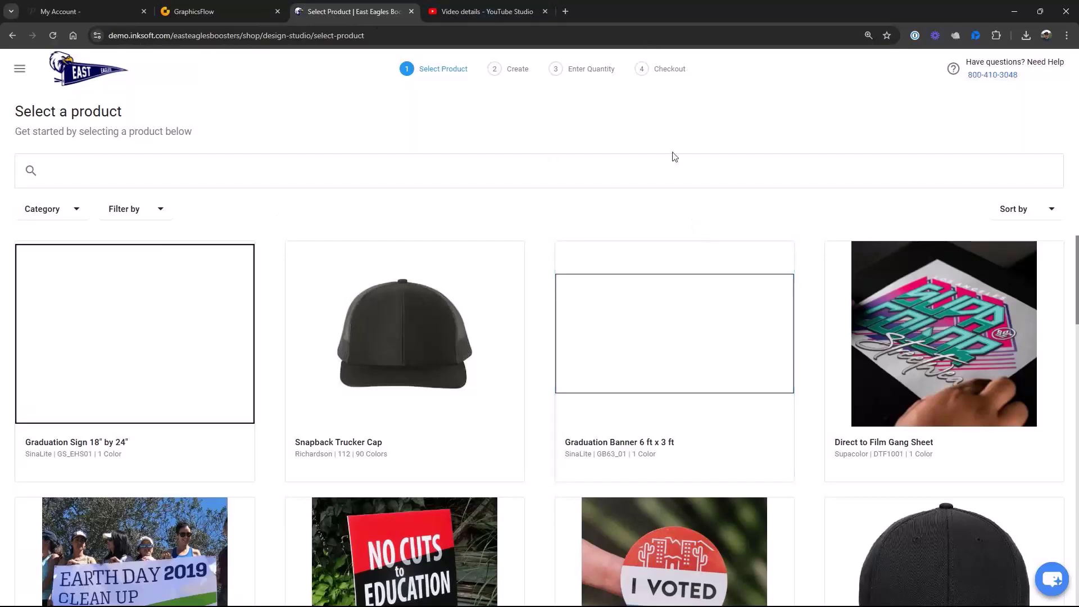
click(92, 81)
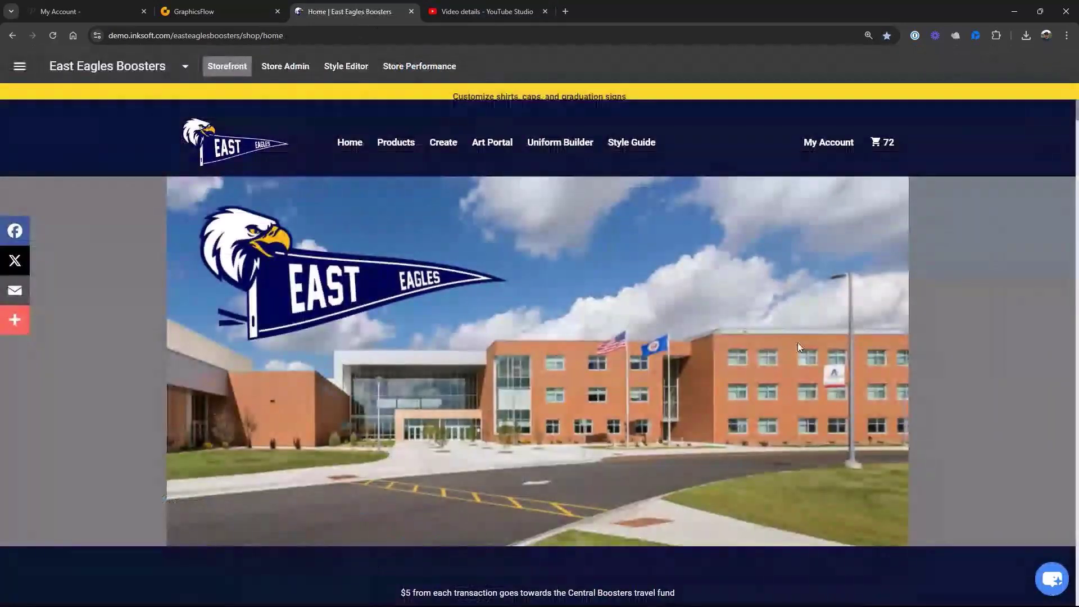
Open the navy Eagles Forever T-shirt in the design studio and replace the "Insert Sport" text with "Soccer"
scroll(797, 342, down, 7)
scroll(817, 346, down, 5)
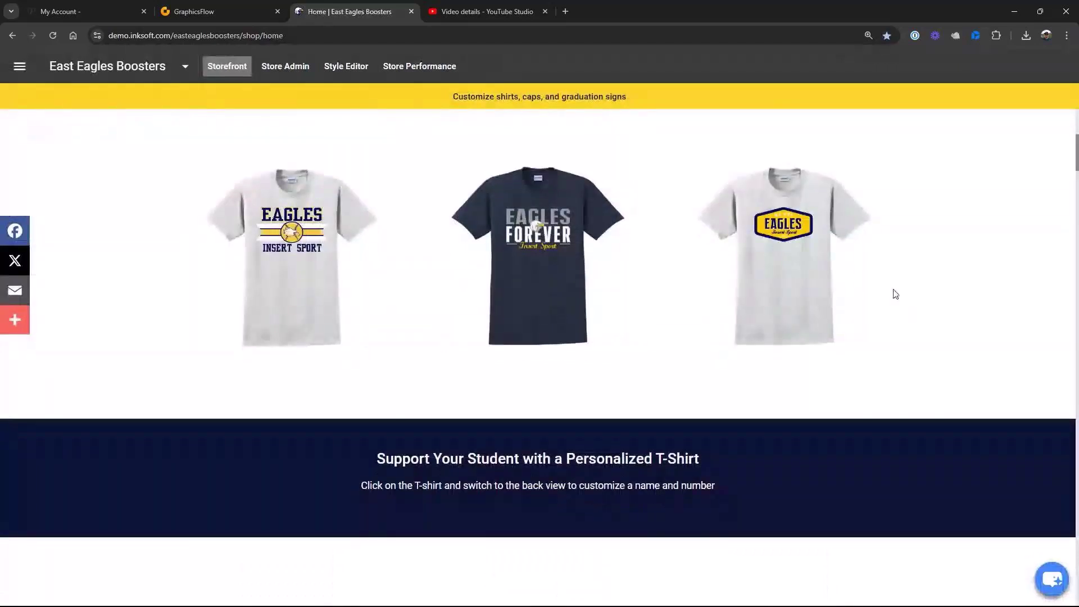
click(550, 249)
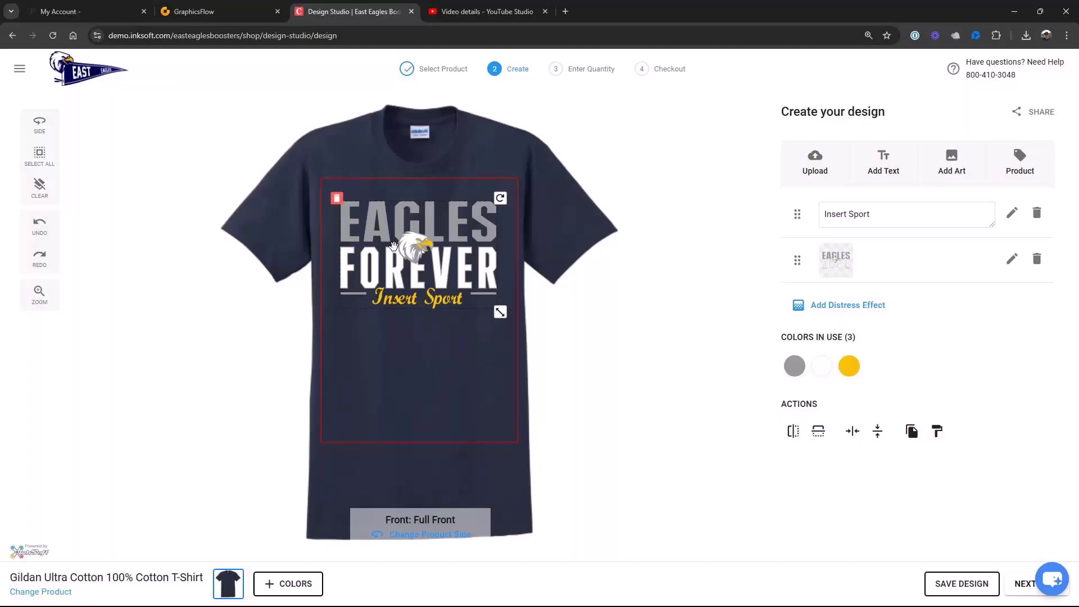
drag(886, 213, 801, 209)
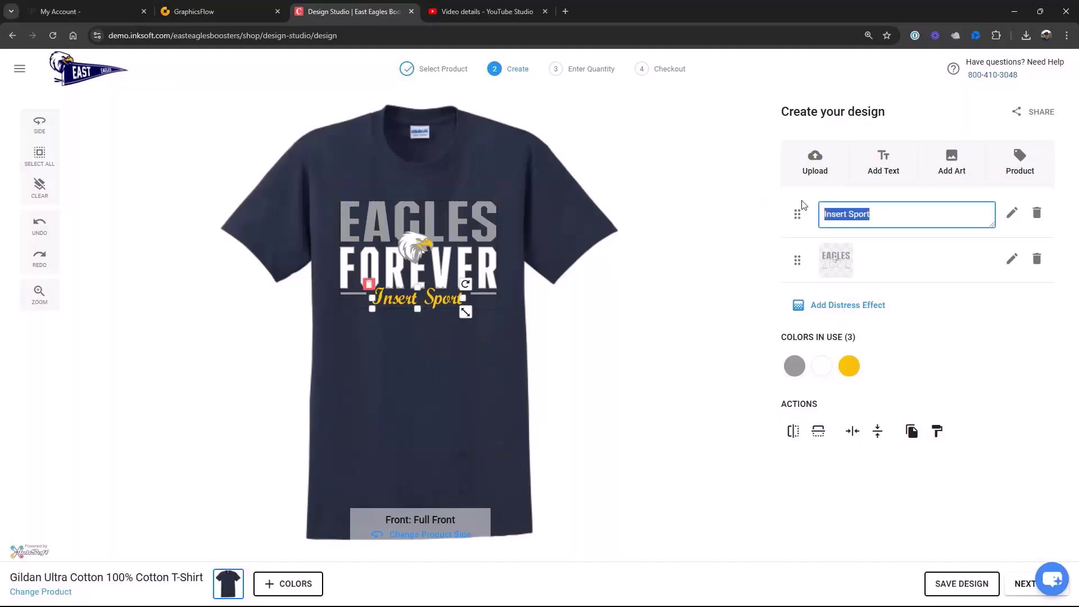
text(Soccer)
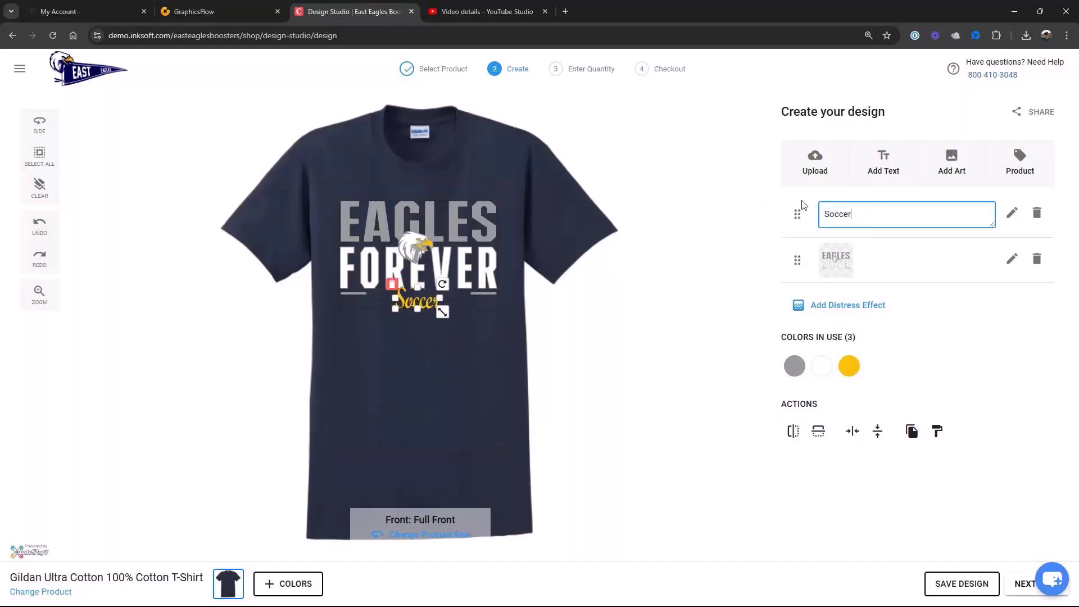
click(647, 138)
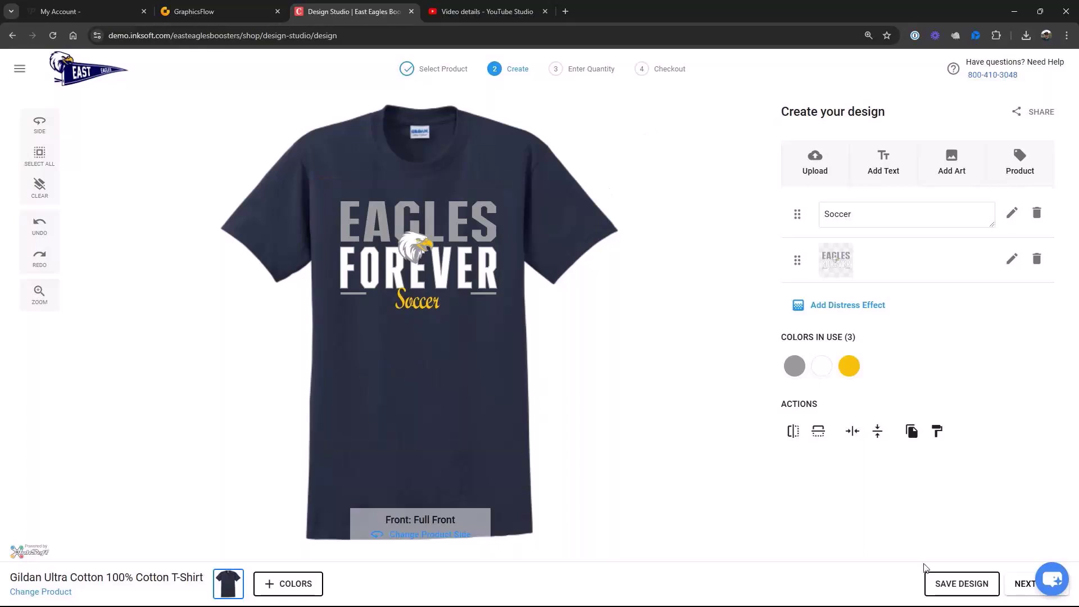
Save the customized shirt design under the name "Eagles Forever 05"
click(950, 584)
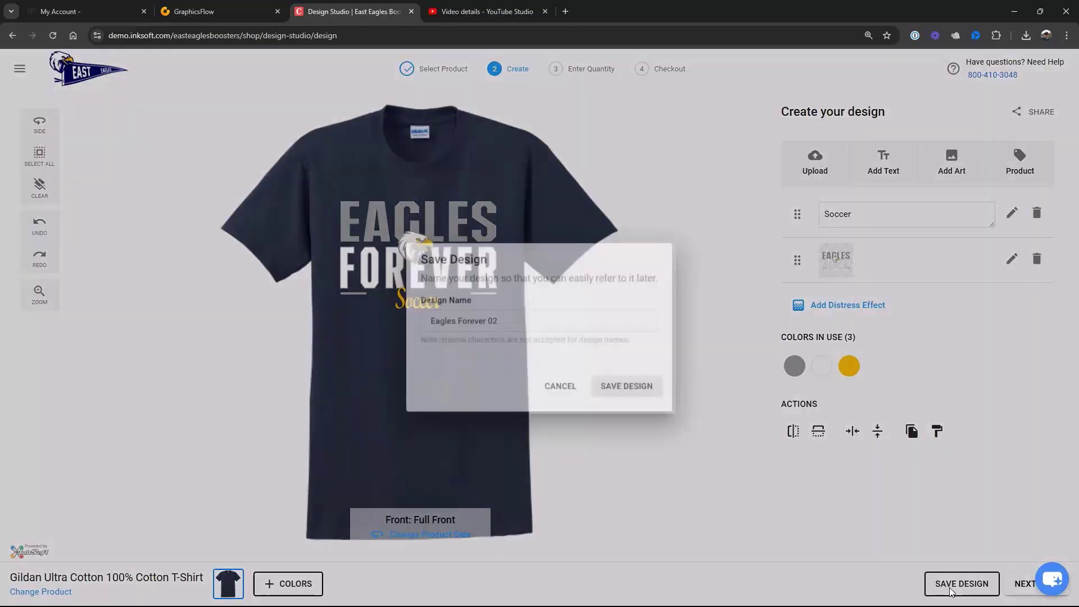
drag(492, 321, 505, 318)
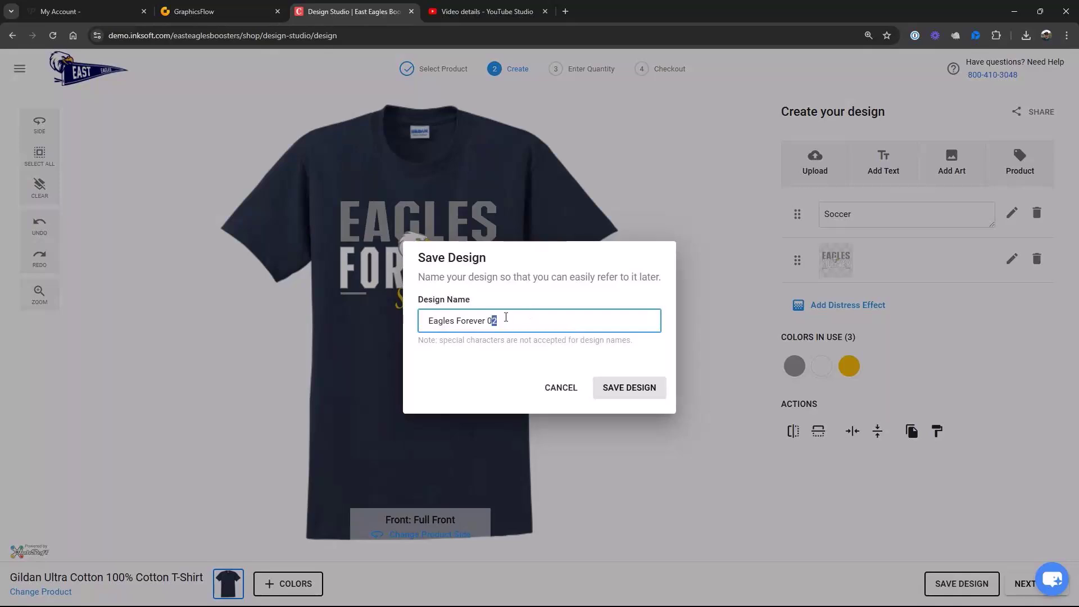
text(3)
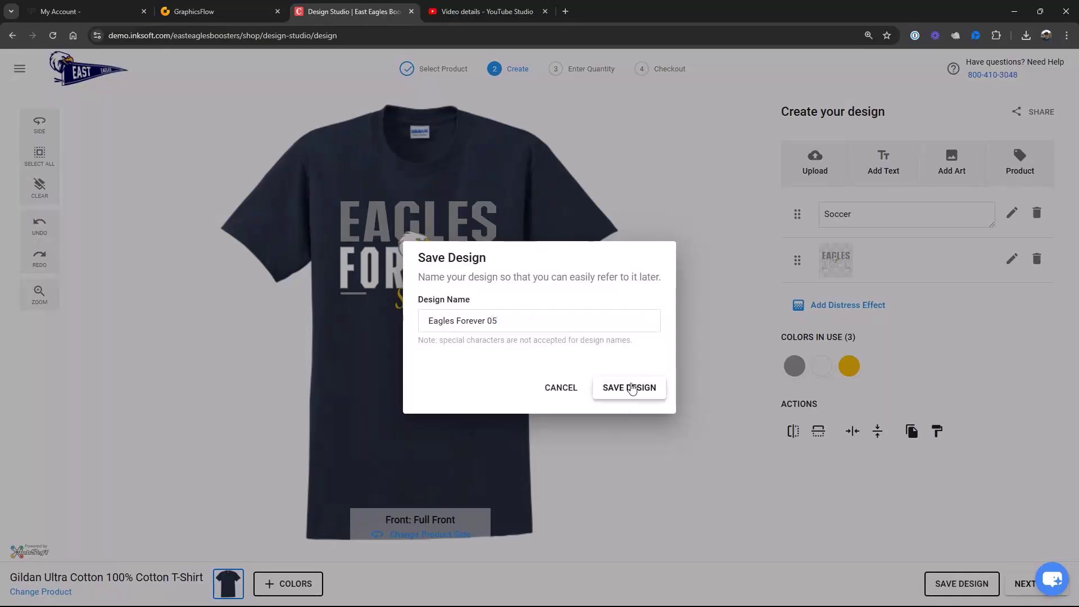
click(631, 387)
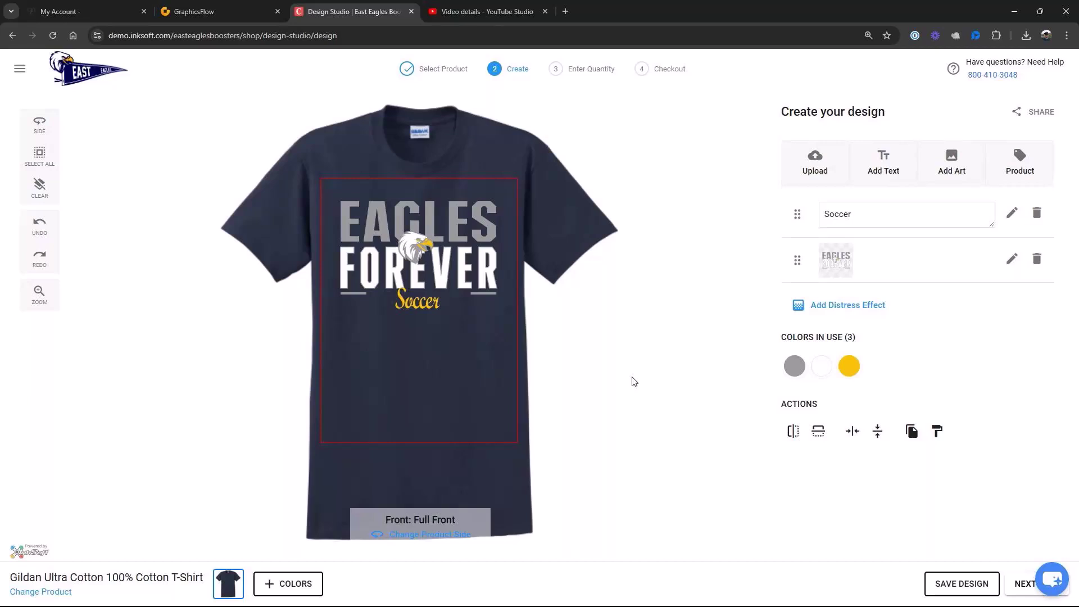
Continue to the quantity stage, get the estimated price for 1 small T-shirt, and return to editing quantities
click(1023, 583)
click(419, 258)
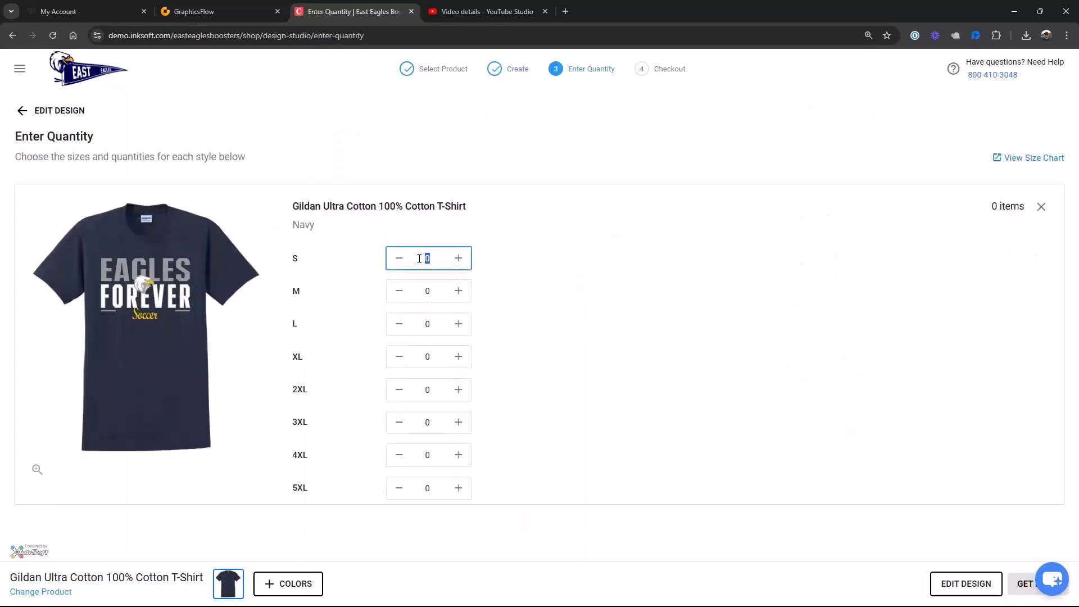
text(1)
key(Return)
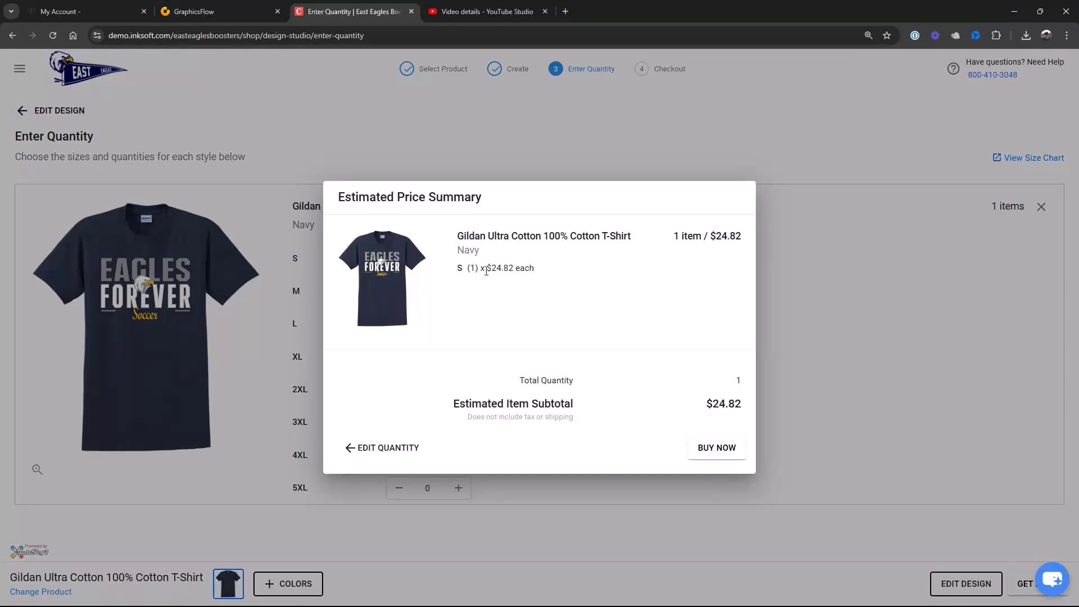
click(360, 448)
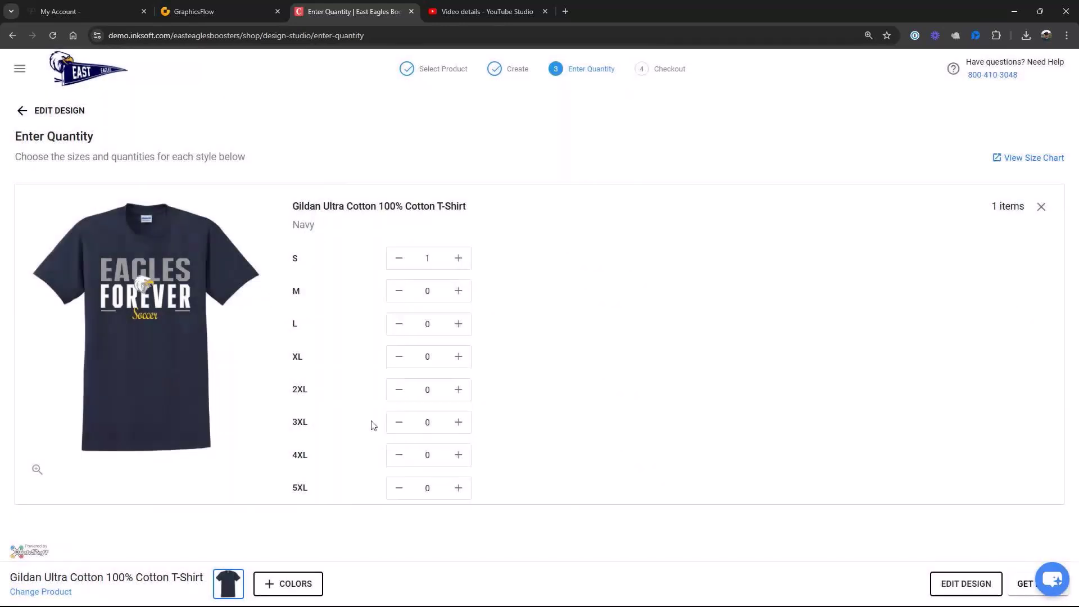
Set the T-shirt quantities to 12 S, 24 M, 24 L, 12 XL, 6 2XL and 6 3XL
click(433, 261)
text(2)
click(415, 289)
text(24)
click(413, 321)
text(24)
click(427, 355)
text(12)
click(437, 386)
text(6)
click(426, 422)
text(6)
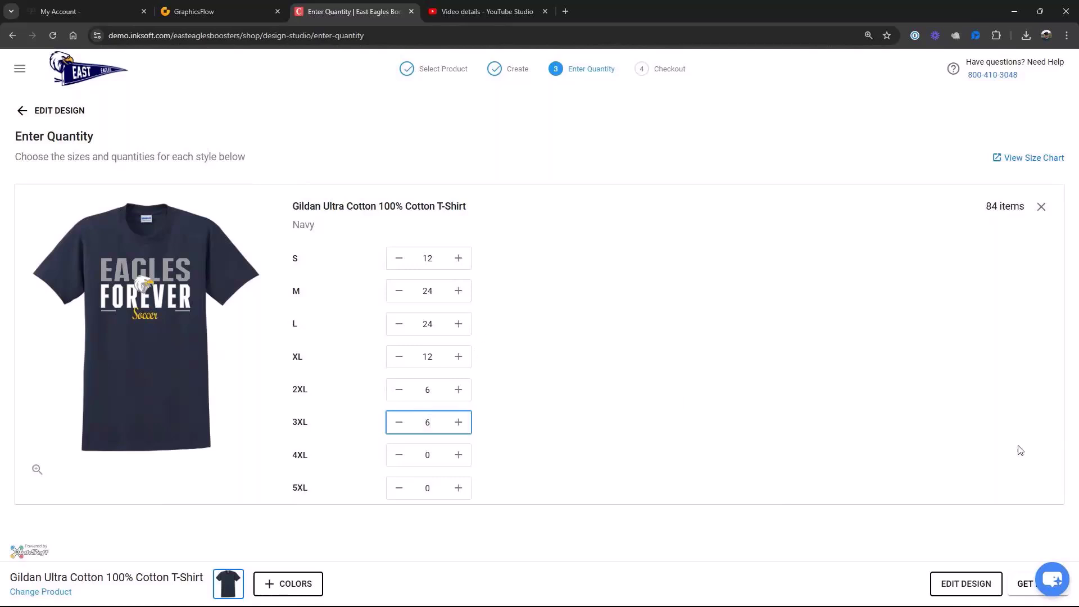
Get the price for the entered quantities, add the shirts to the cart and review the shopping cart
click(1026, 591)
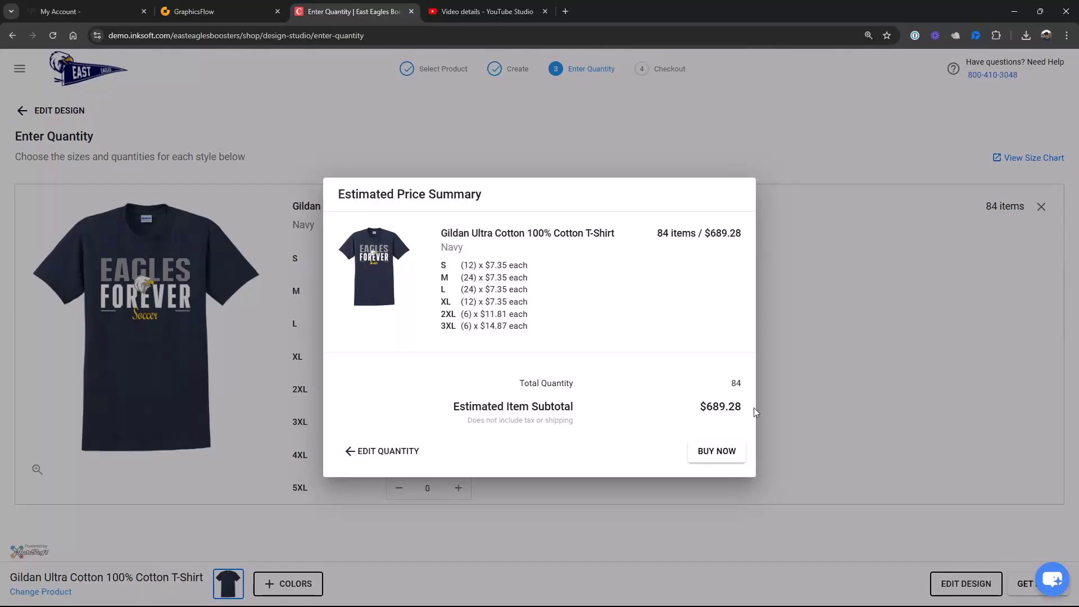
click(734, 453)
click(631, 390)
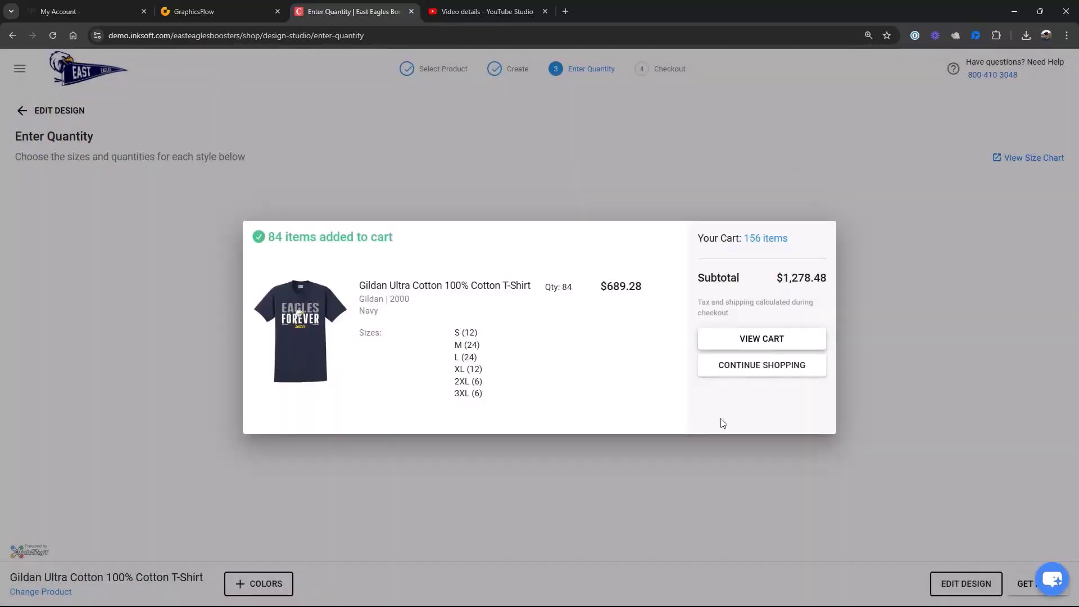
click(762, 339)
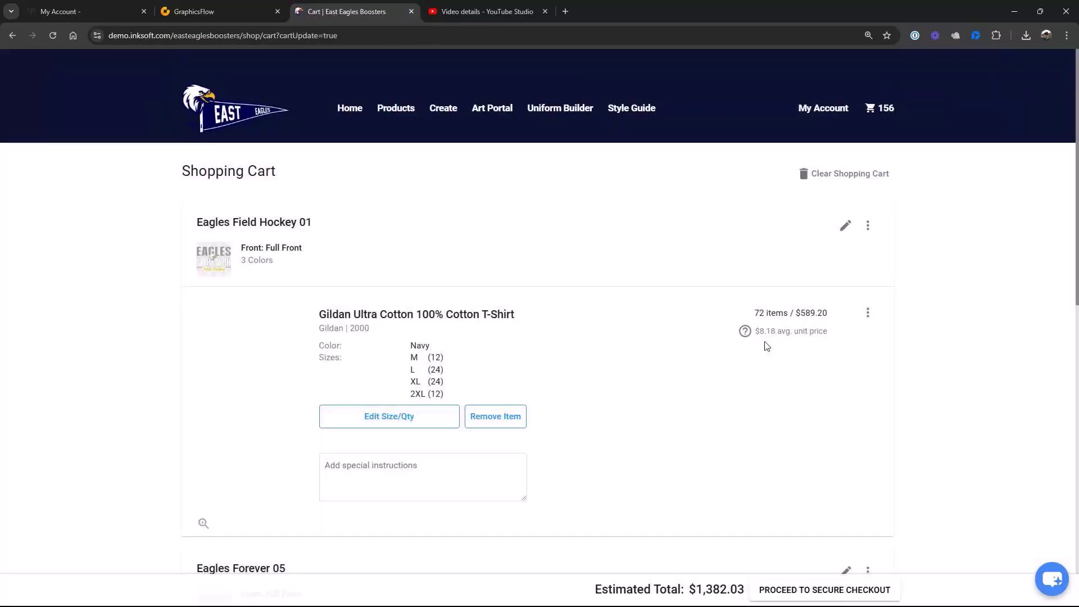
scroll(1059, 325, down, 1)
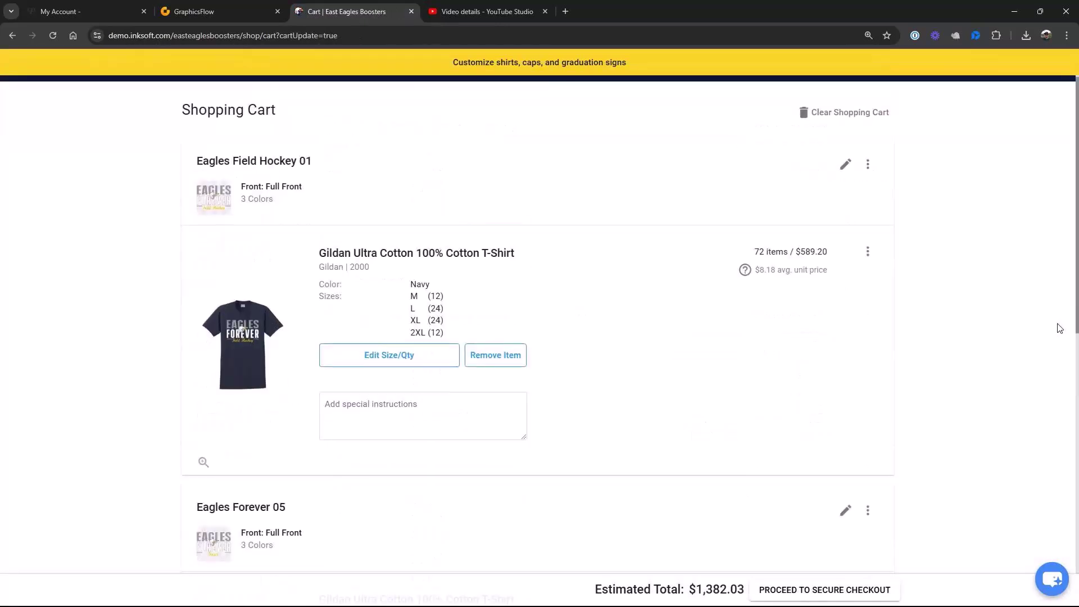
scroll(1059, 326, up, 1)
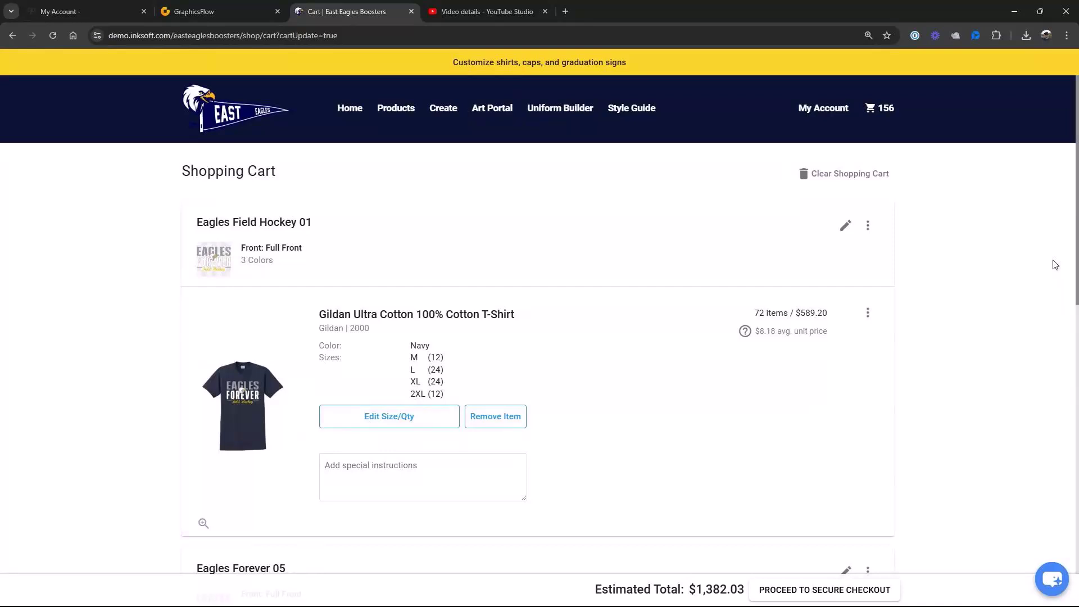
Proceed to secure checkout and complete the order details with "Process my order, I acknowledge this policy" for artwork clean up charges
click(848, 597)
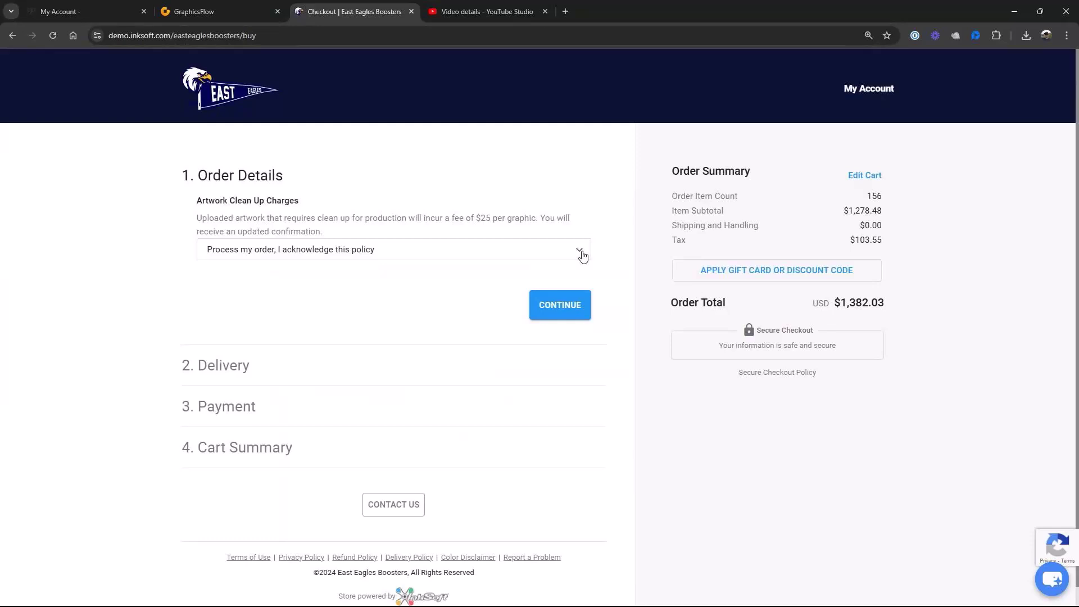
click(582, 256)
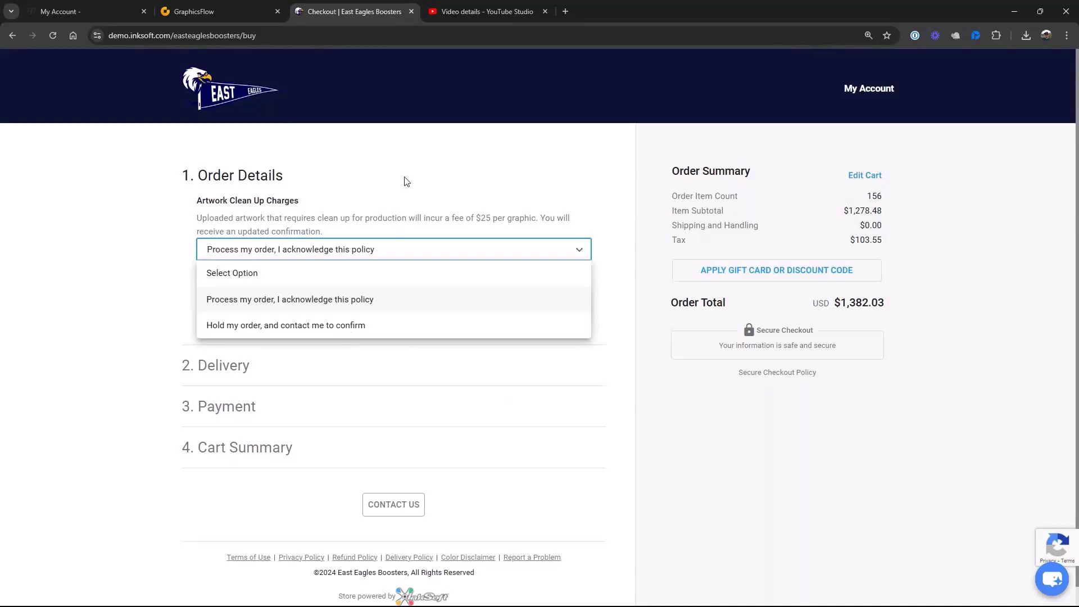
click(309, 305)
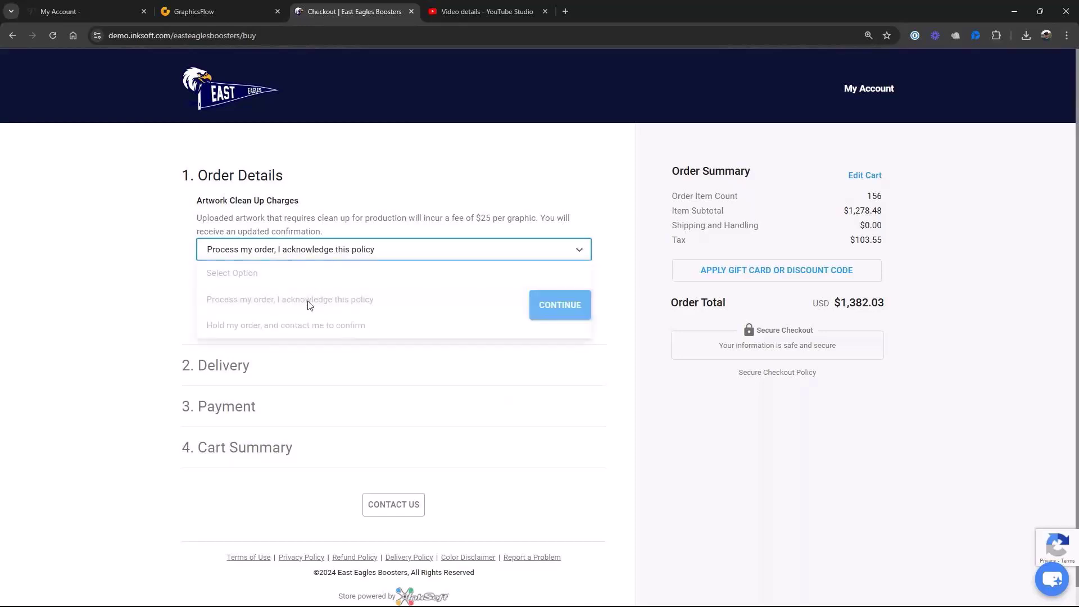
click(564, 311)
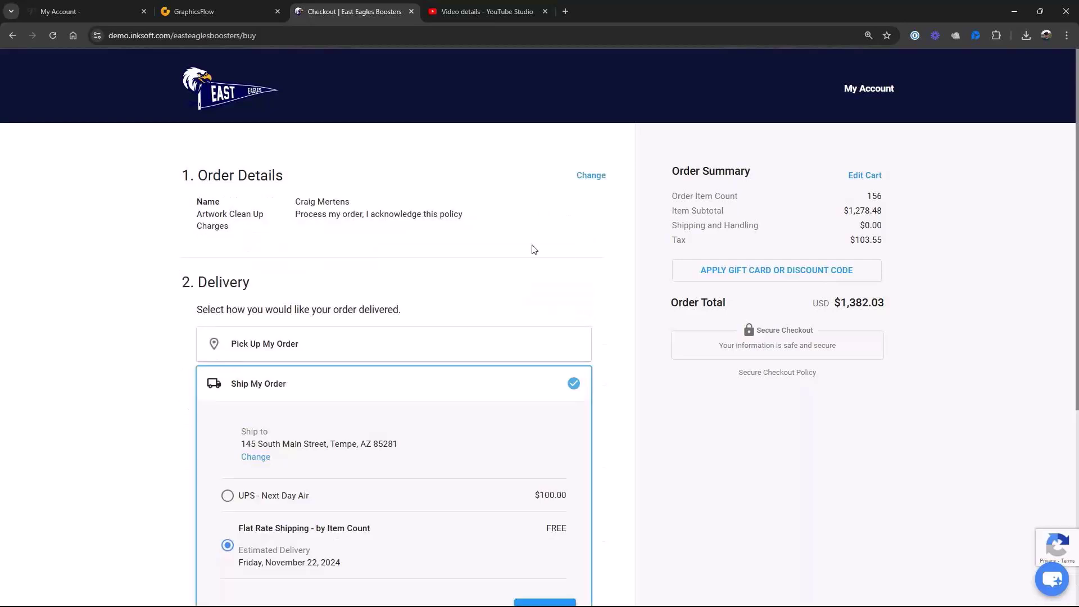
Accept Flat Rate Shipping - by Item Count as the delivery method and choose Arrange Payment Later as the payment method
scroll(460, 333, down, 4)
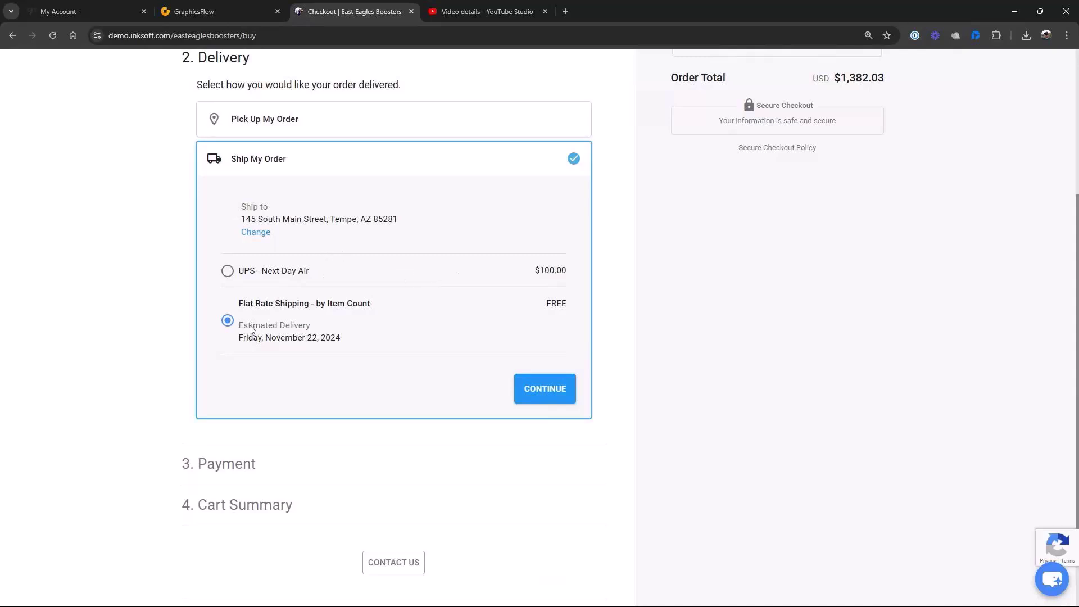
click(552, 390)
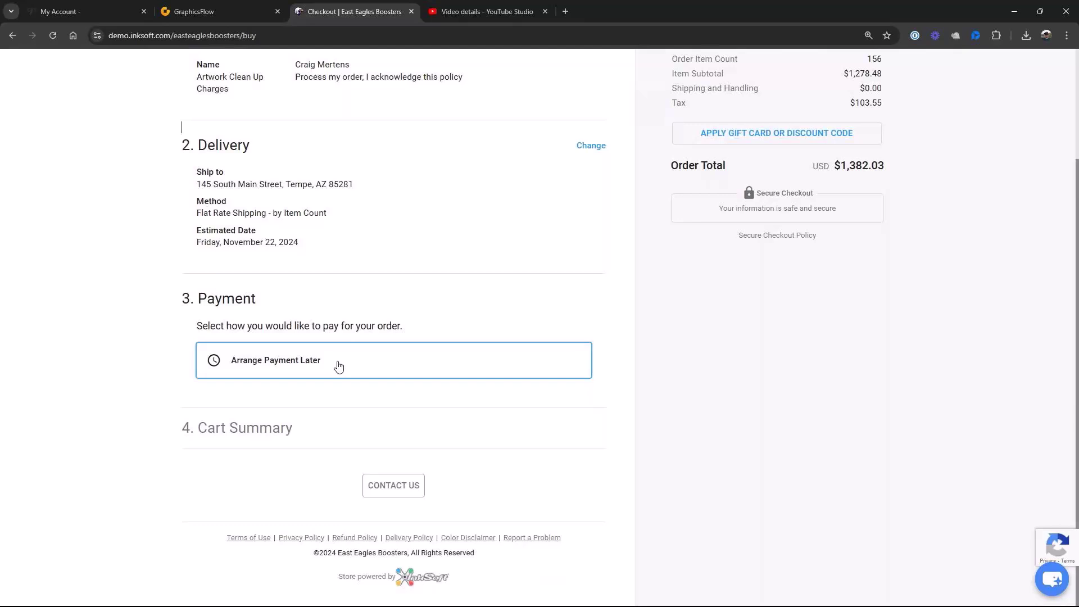
click(367, 367)
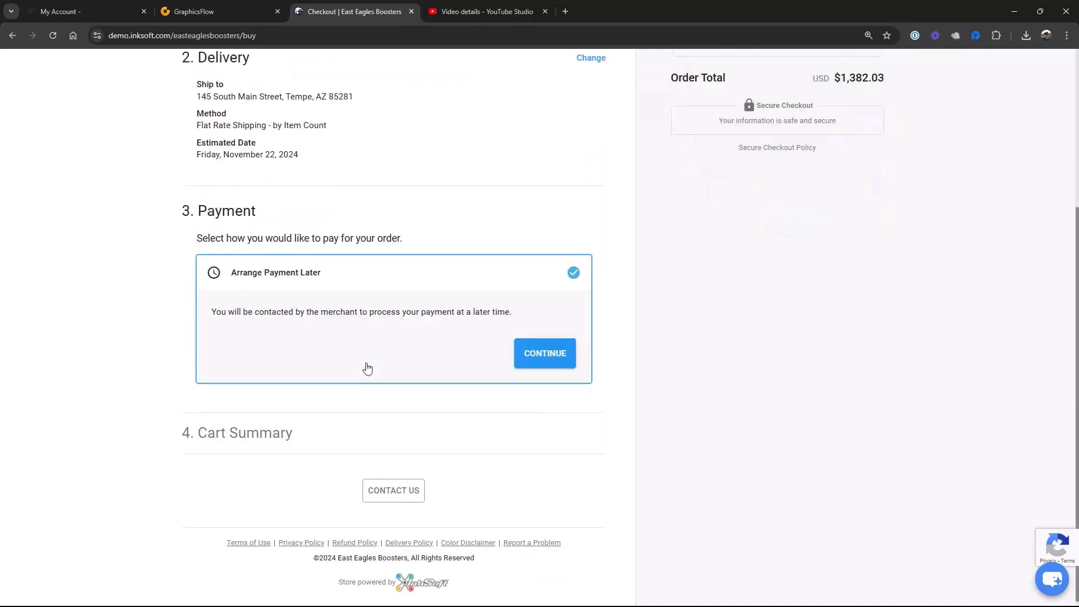
click(545, 354)
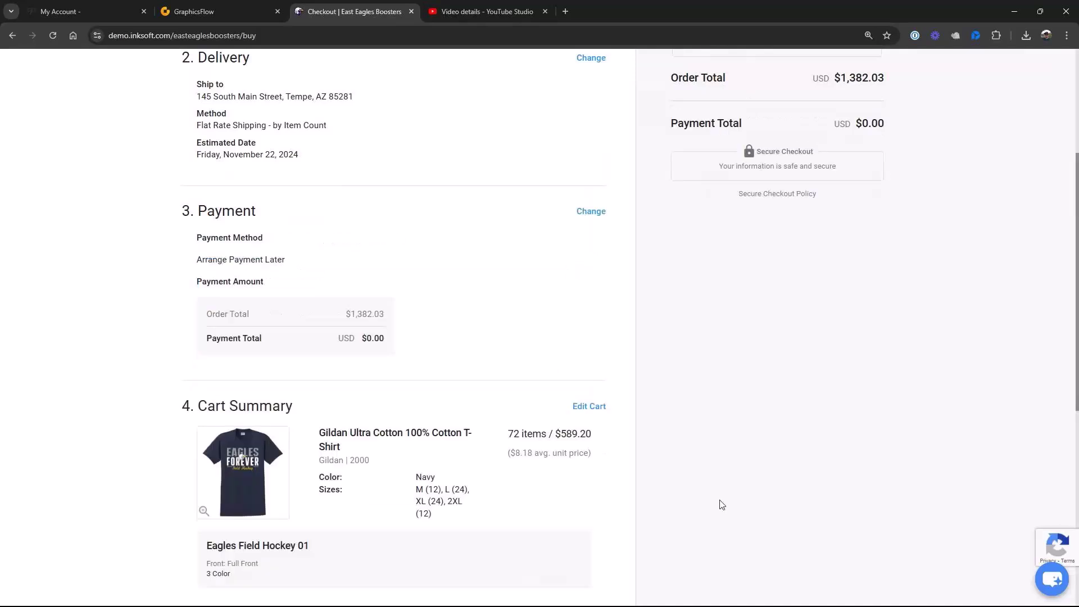
scroll(722, 504, up, 4)
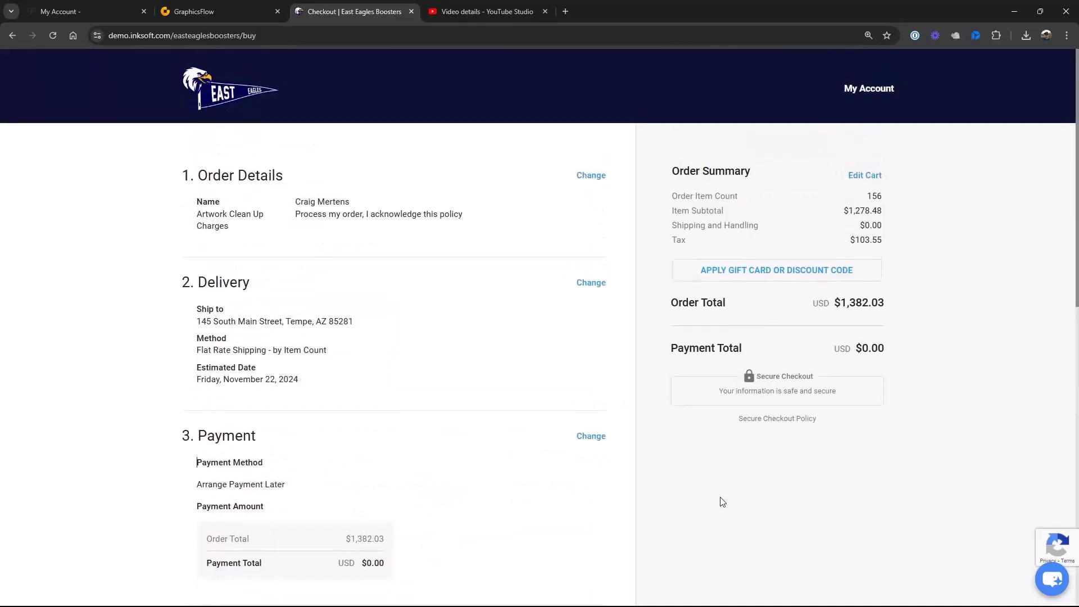
Leave the checkout, open the store's Order Settings and view the criteria offered for Require Order Approval, leaving approval off
click(231, 95)
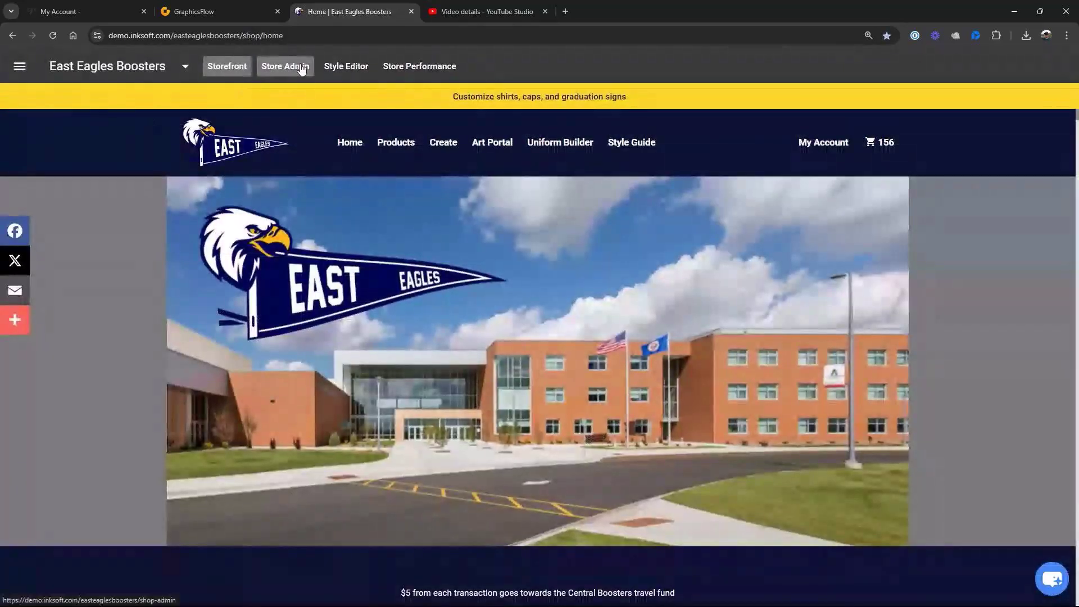
click(285, 66)
click(19, 165)
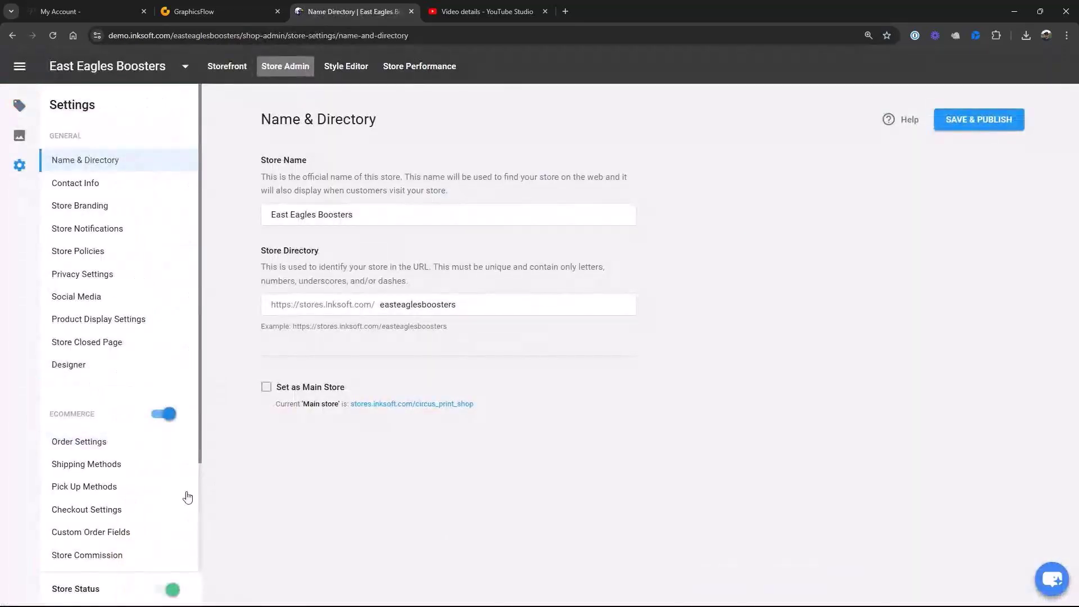
click(109, 449)
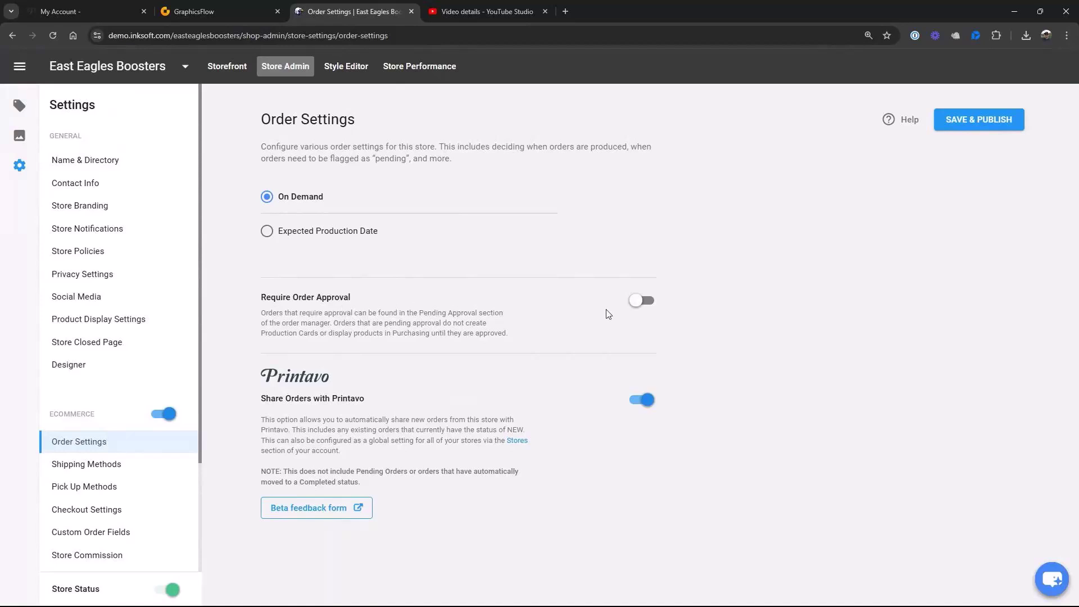
click(639, 308)
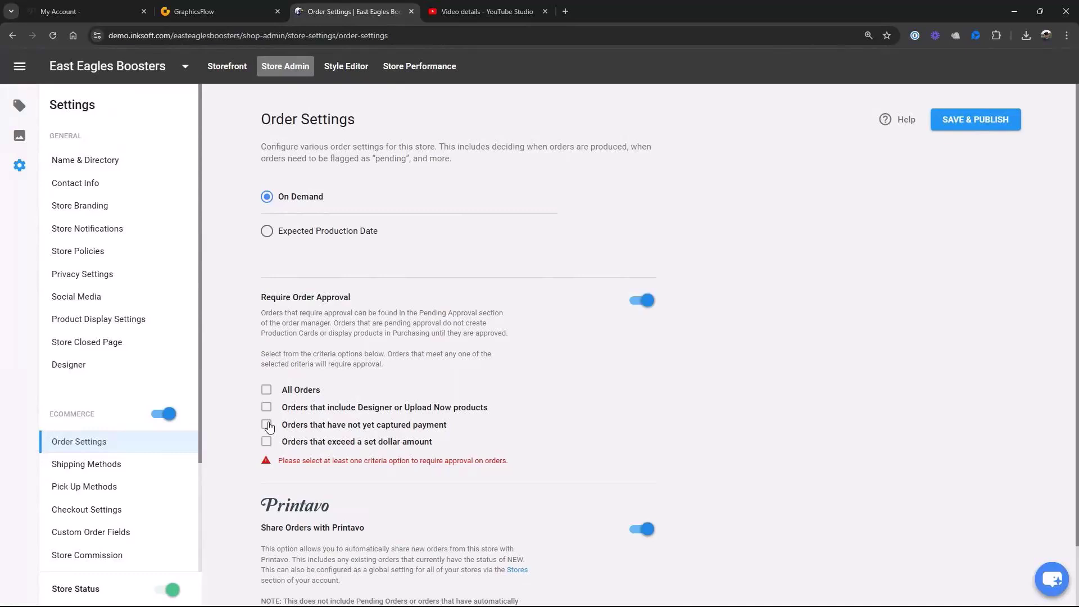
click(649, 303)
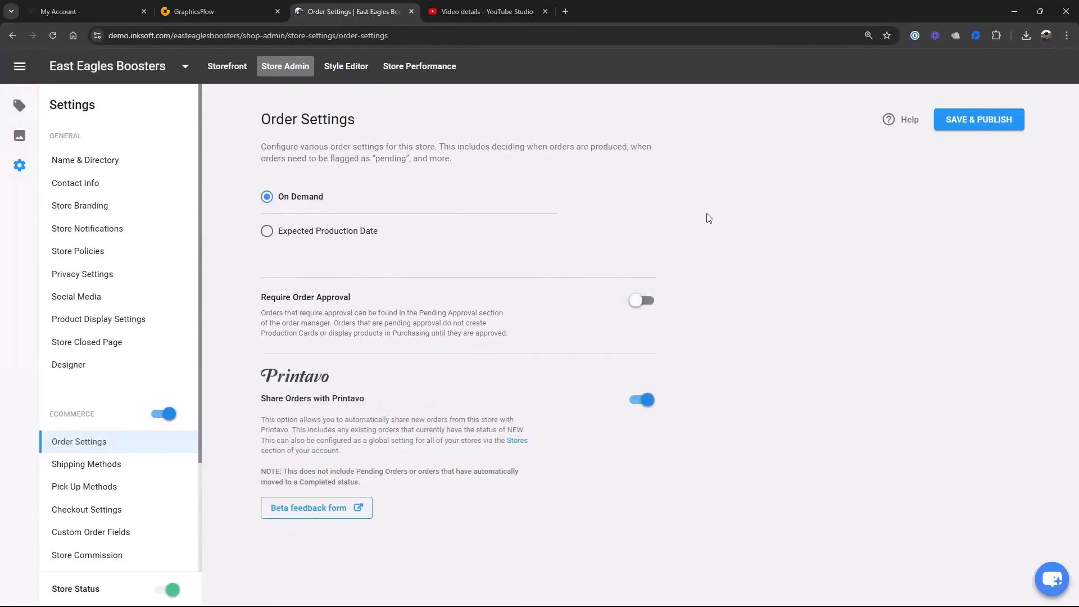
Reorder the store's active shipping methods so Flat Rate Shipping by Item Count comes before UPS Next Day Air
click(105, 470)
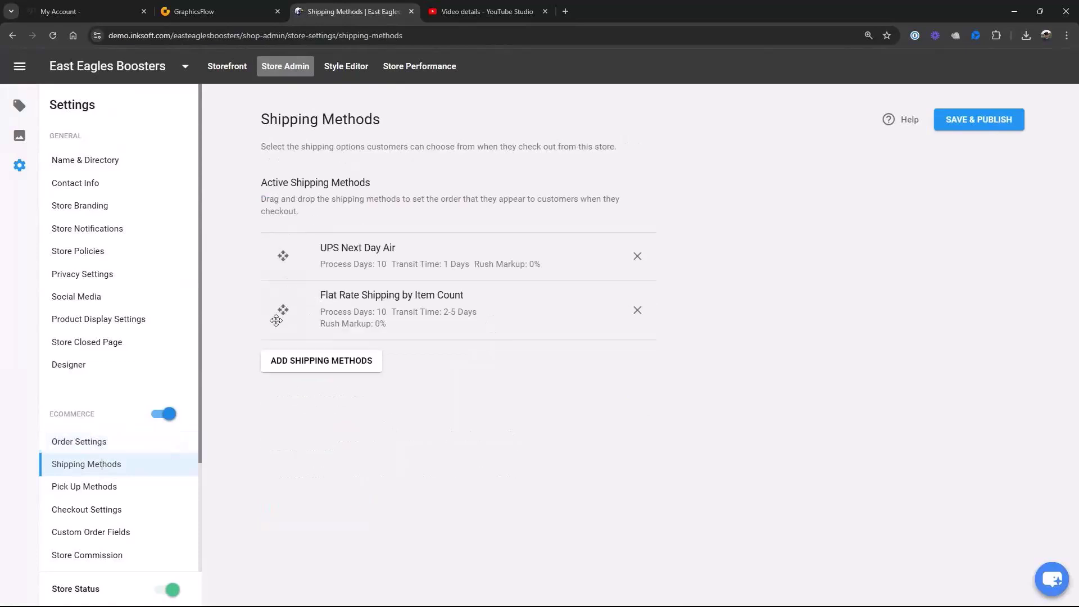
drag(283, 318, 287, 263)
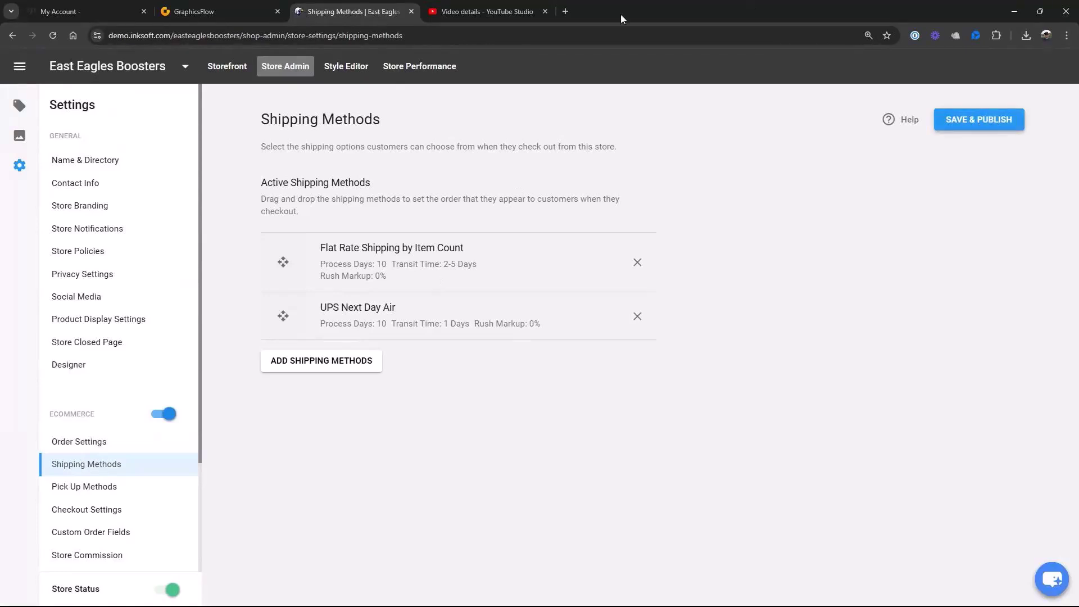
Look through the store's Name & Directory, Contact Info and Store Branding settings, including the store logo and icon
click(114, 163)
click(96, 187)
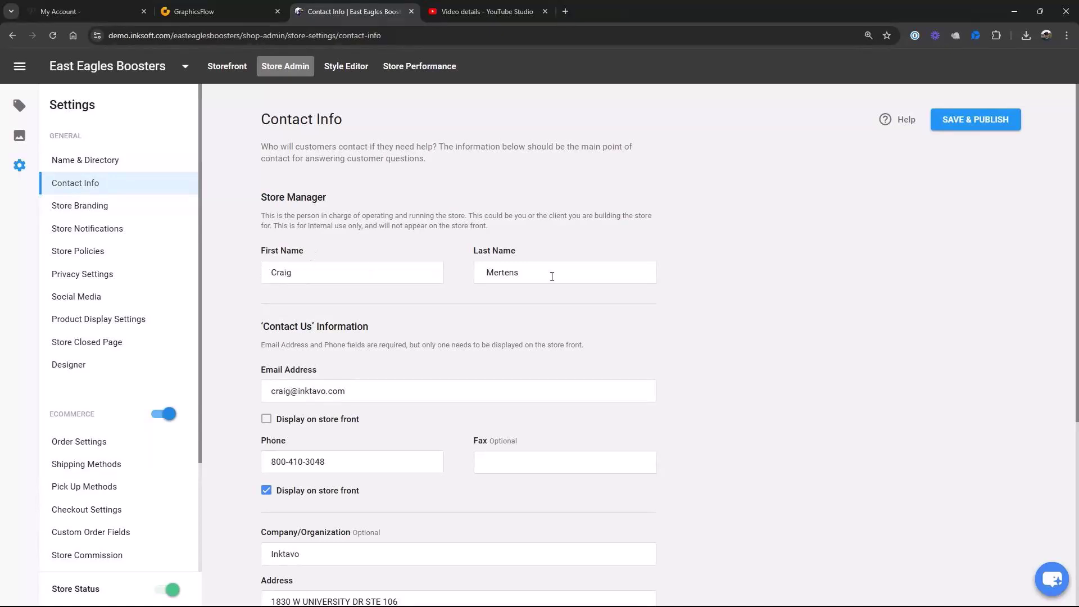
click(104, 206)
scroll(555, 214, down, 2)
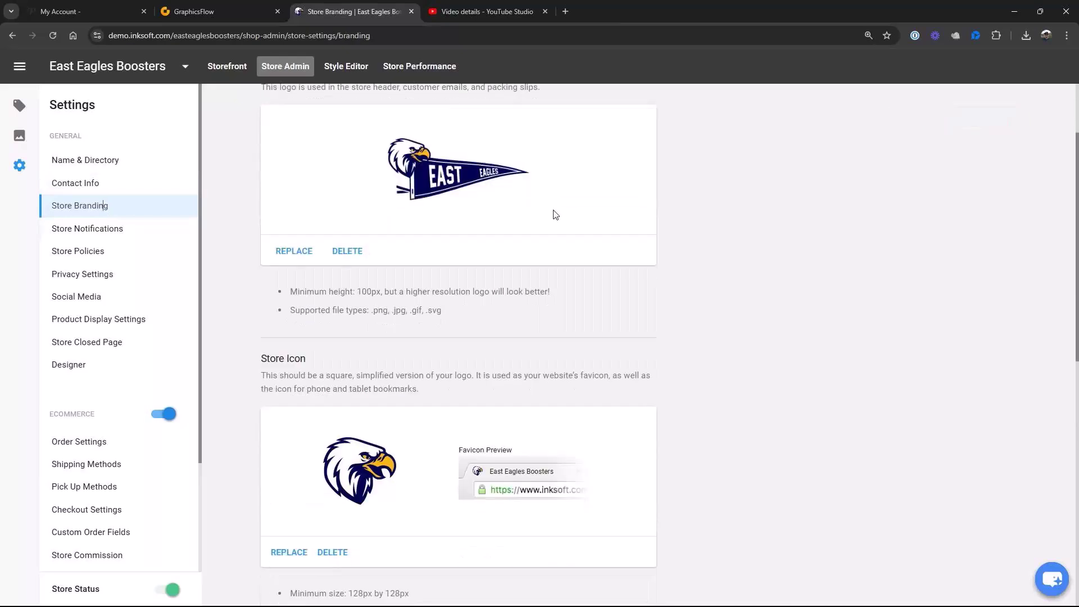
scroll(541, 338, down, 4)
scroll(543, 363, down, 4)
scroll(544, 364, up, 9)
scroll(544, 367, up, 1)
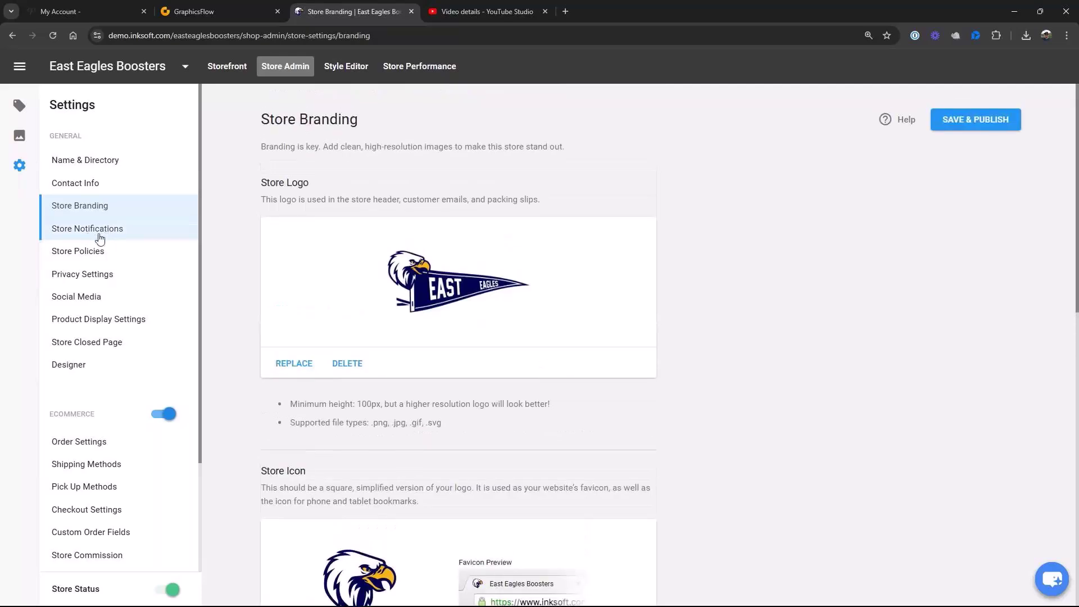
Save and publish the store from the Style Editor, and return to the storefront
click(346, 67)
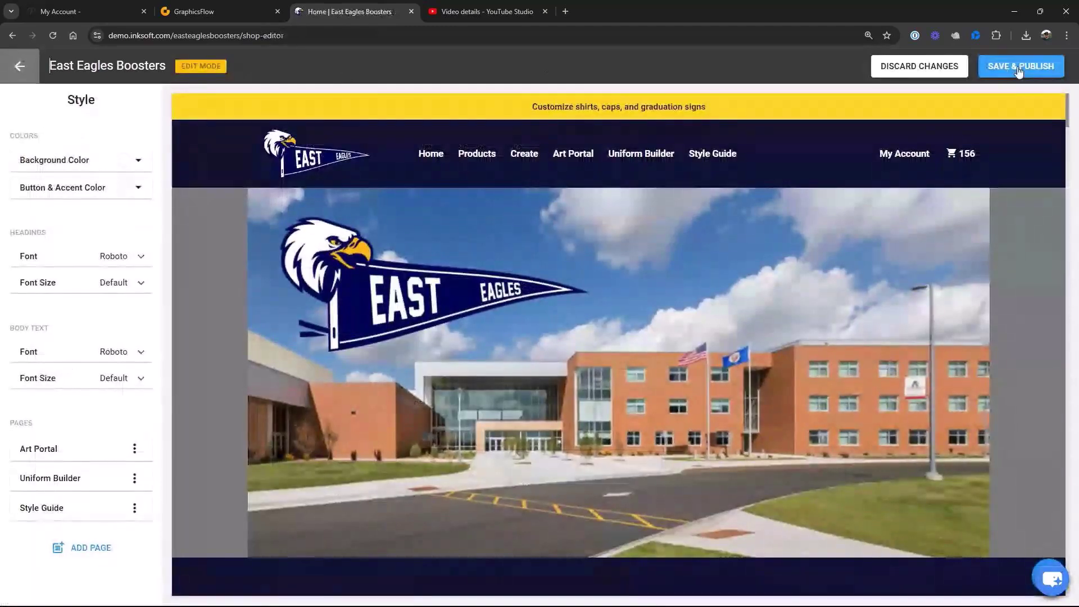
click(1018, 67)
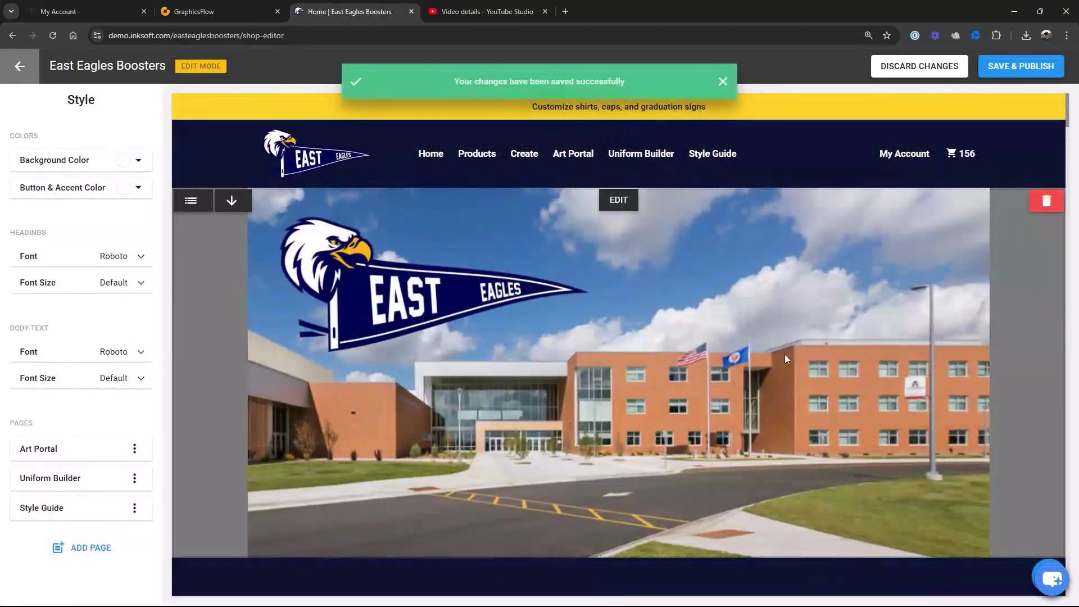
click(23, 67)
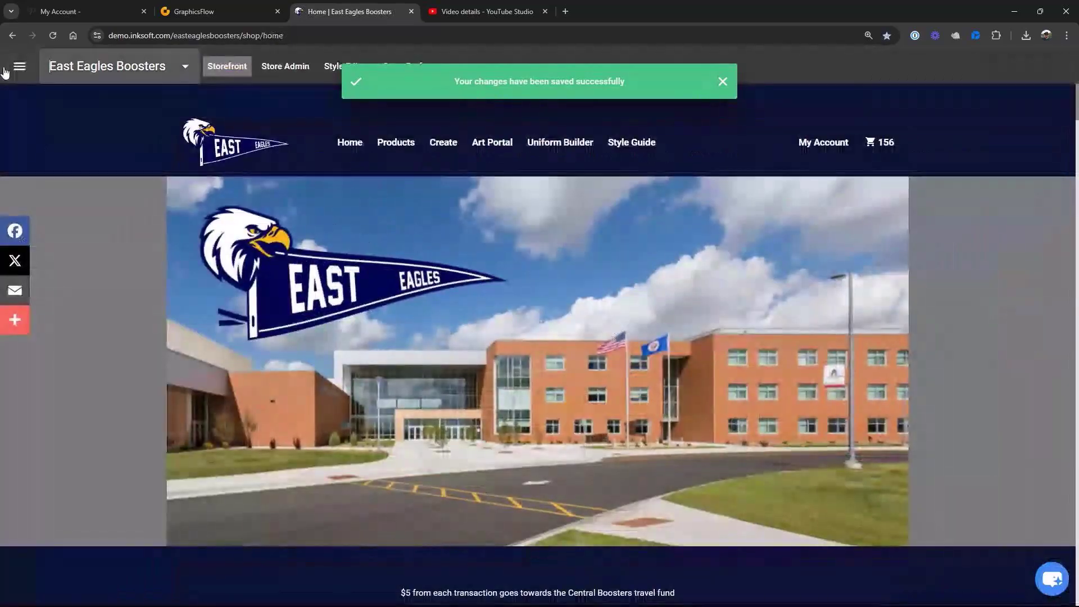
Open the East Eagles CP order from the orders pending approval
click(20, 68)
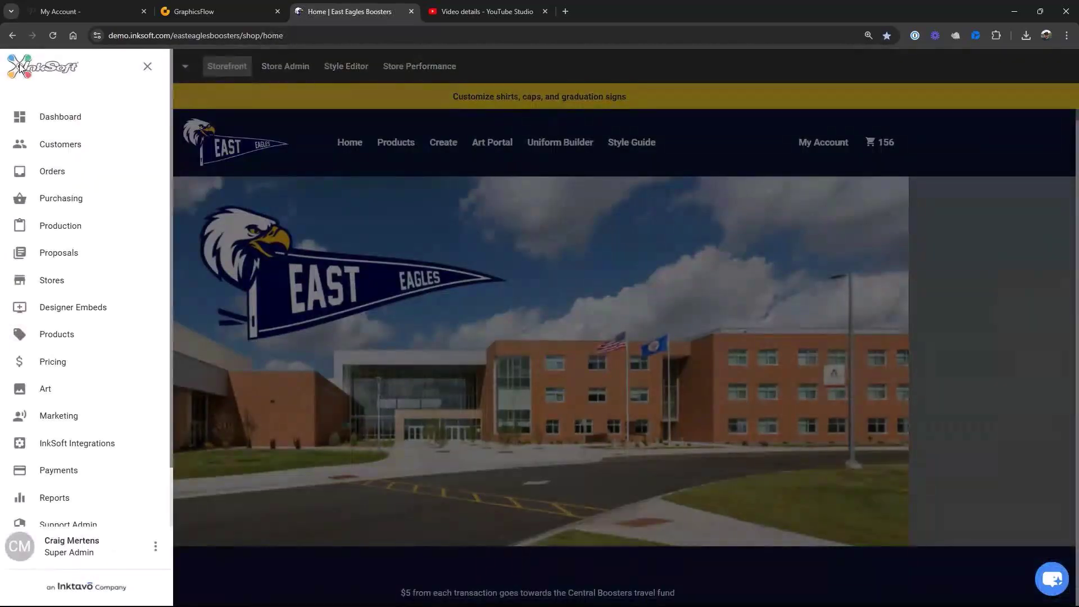
click(58, 176)
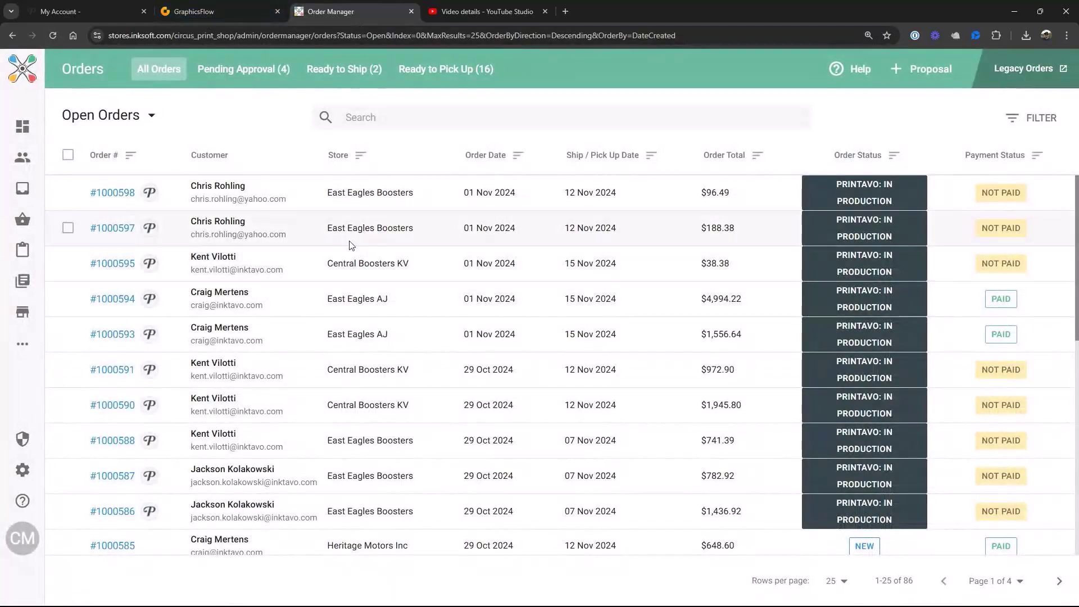
click(264, 71)
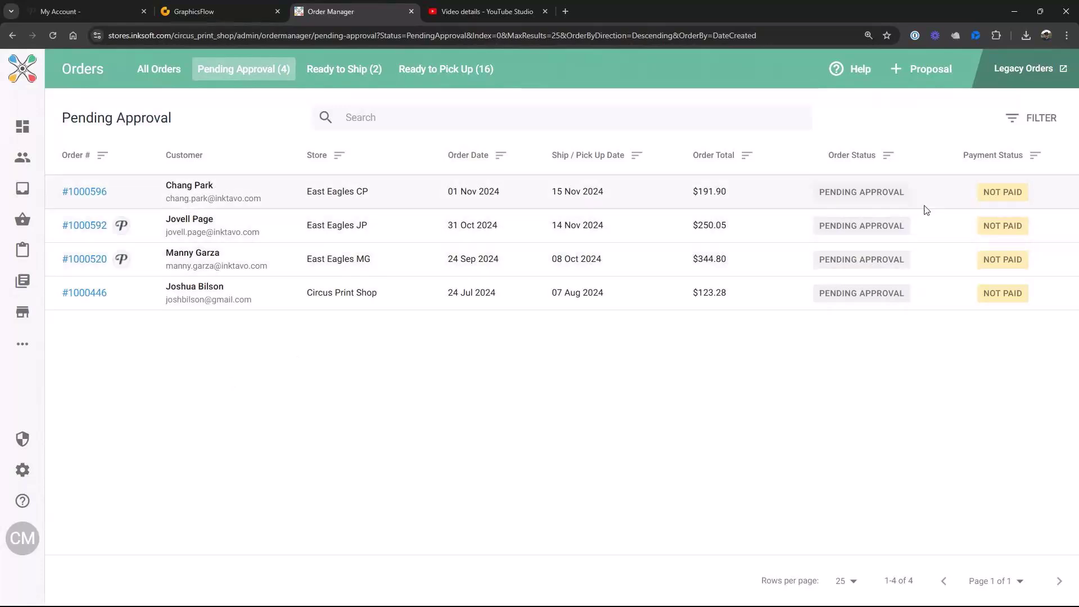
click(93, 194)
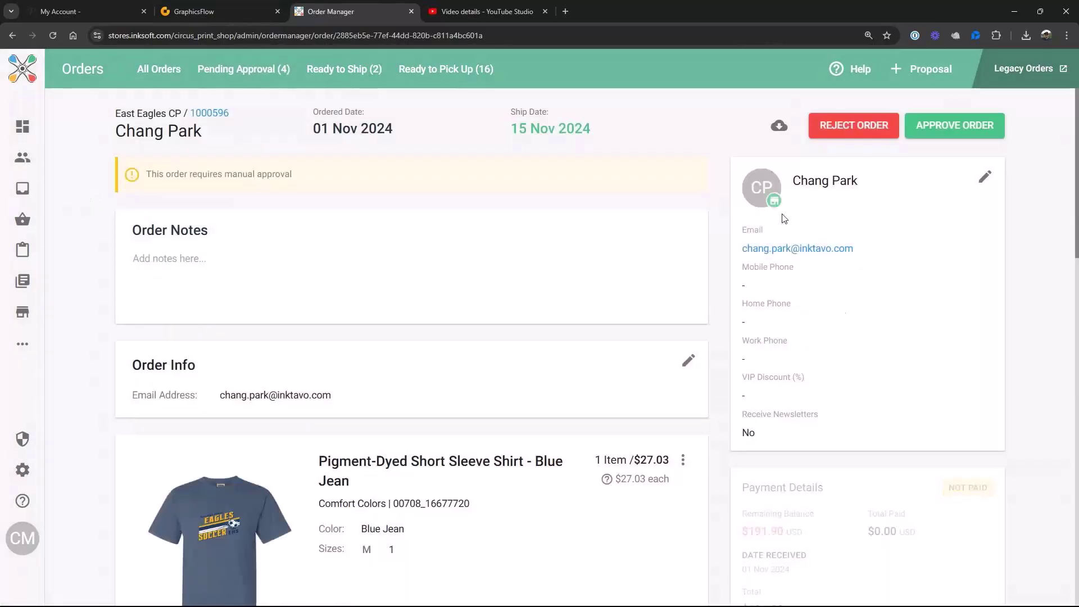
Record a Cash / Other payment of $191.90 on the East Eagles CP order and approve the order
scroll(785, 218, down, 13)
click(867, 192)
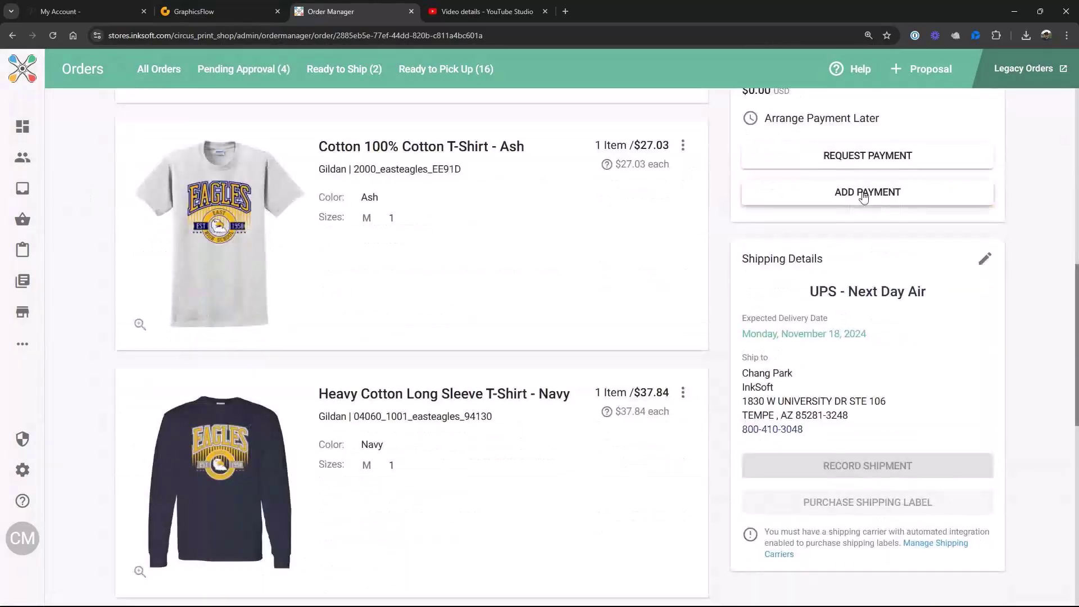
click(440, 249)
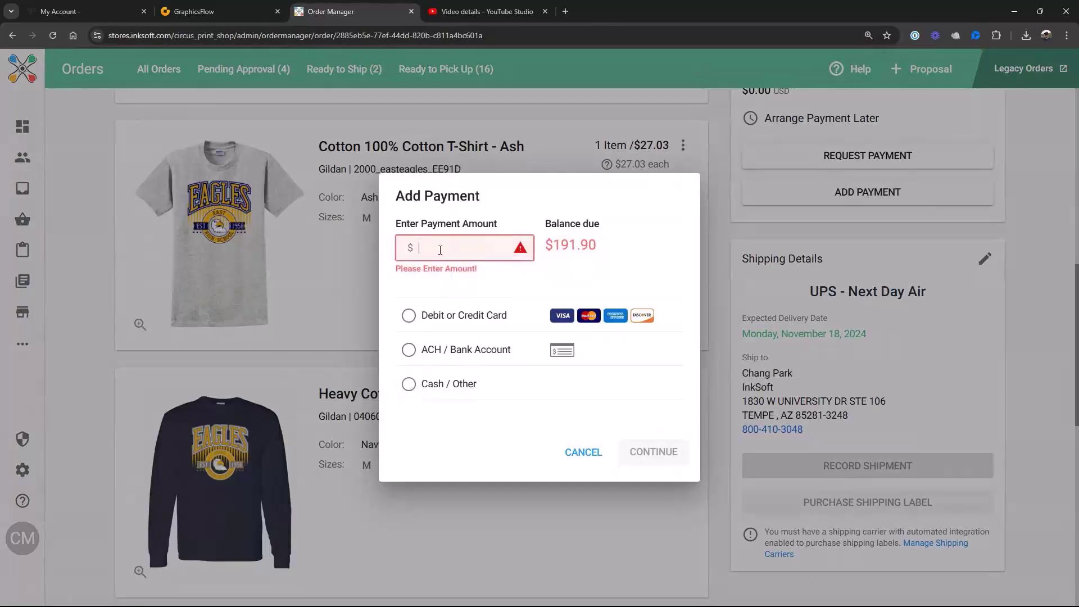
text(191.90)
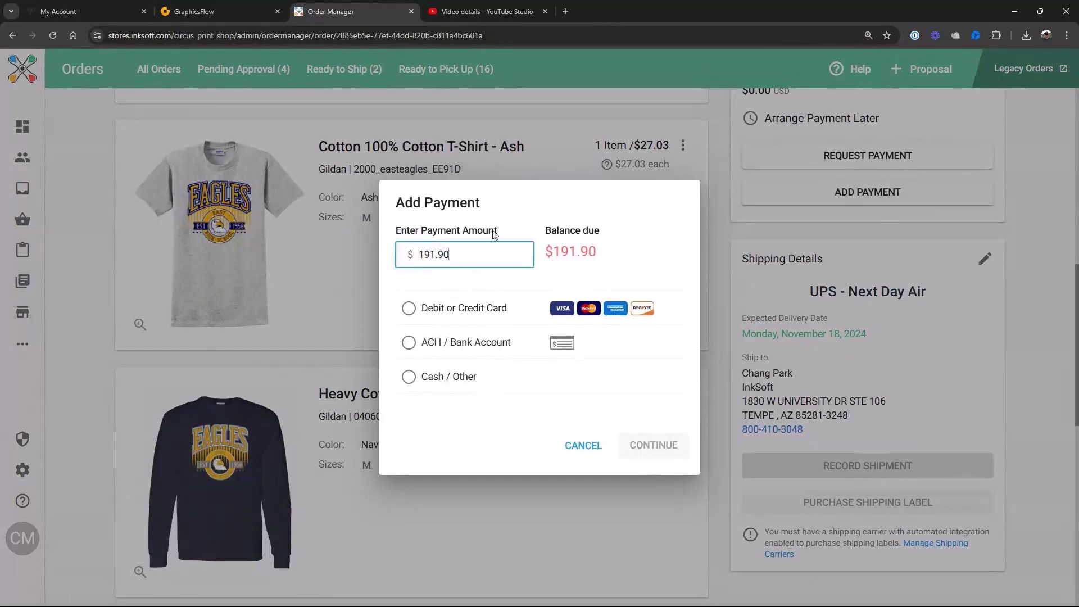
click(425, 381)
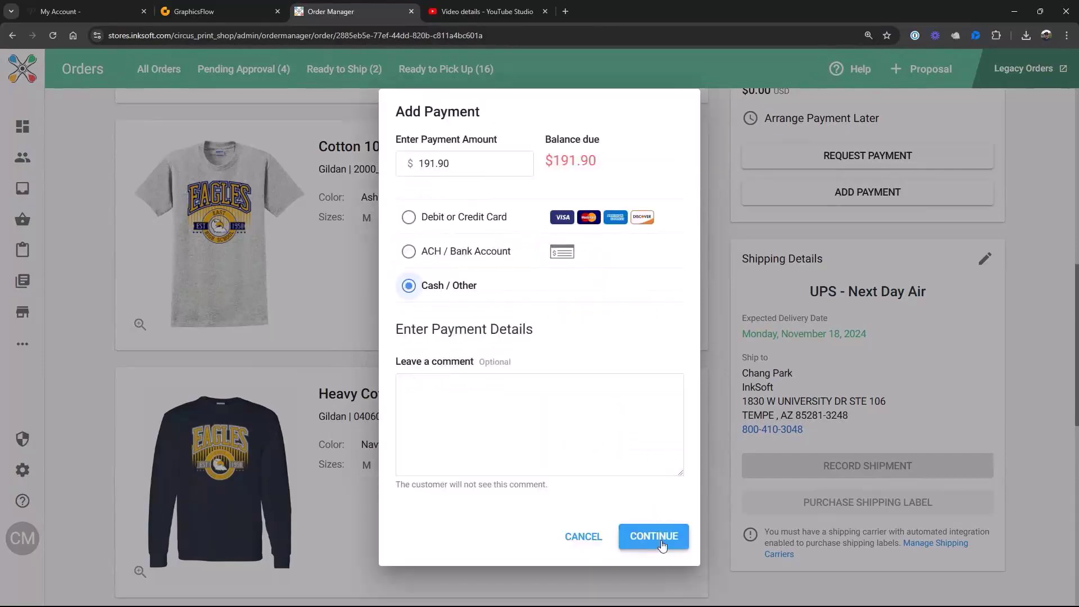
click(662, 540)
click(662, 528)
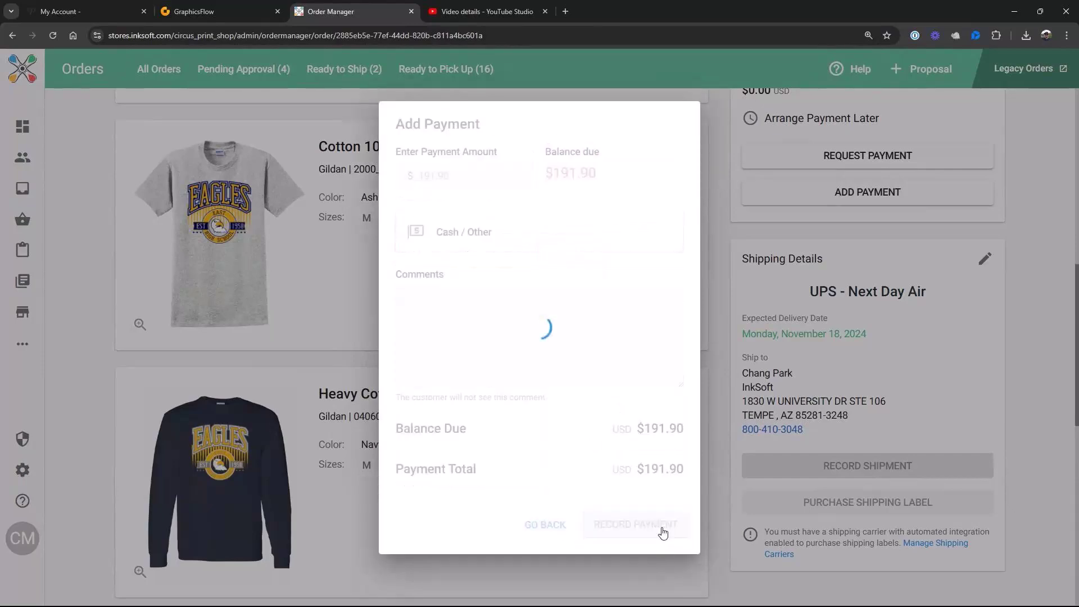
scroll(787, 404, up, 10)
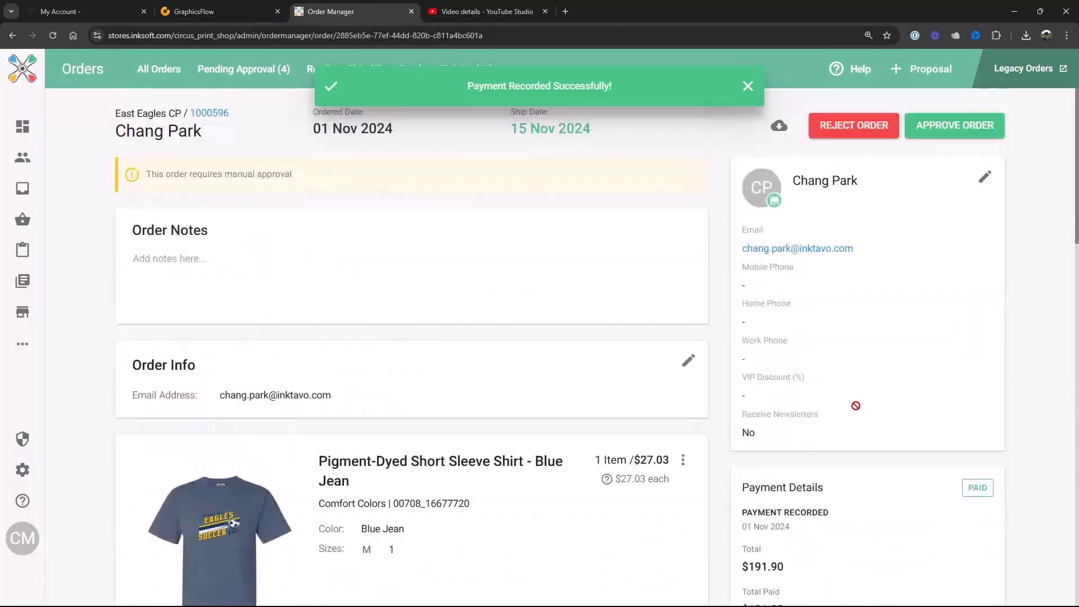
click(959, 126)
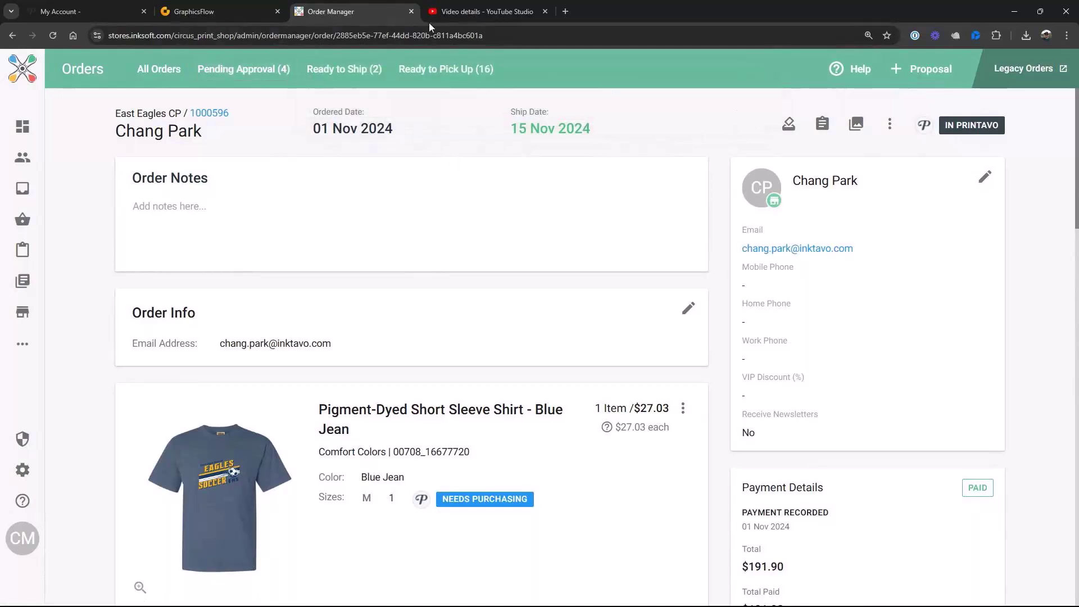
Reject the pending East Eagles JP order with the reason Discontinued Item(s) and an internal comment
click(260, 70)
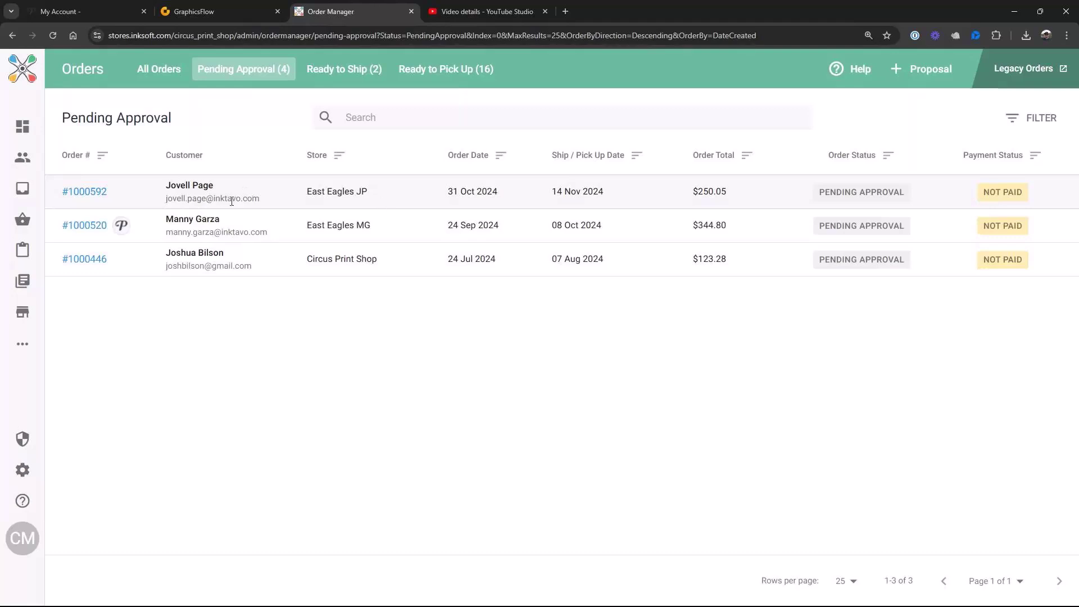
click(96, 197)
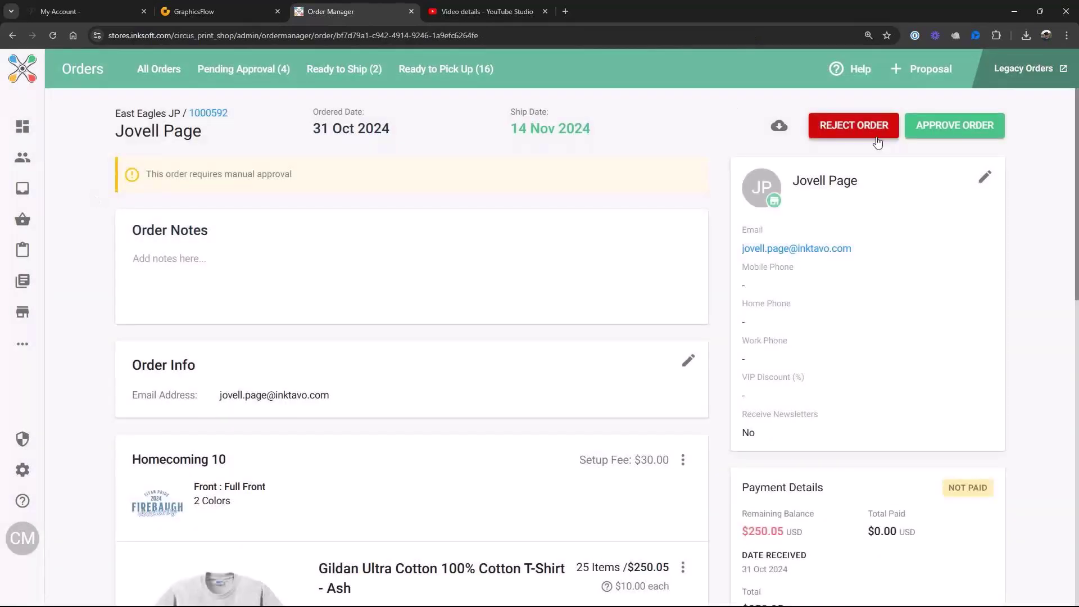
click(876, 129)
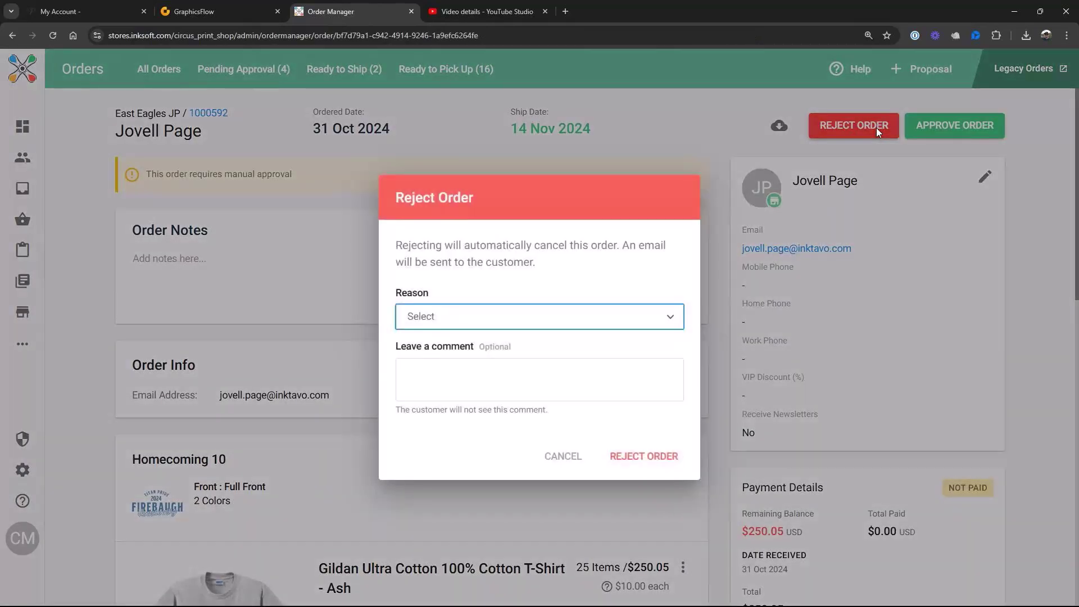
click(670, 323)
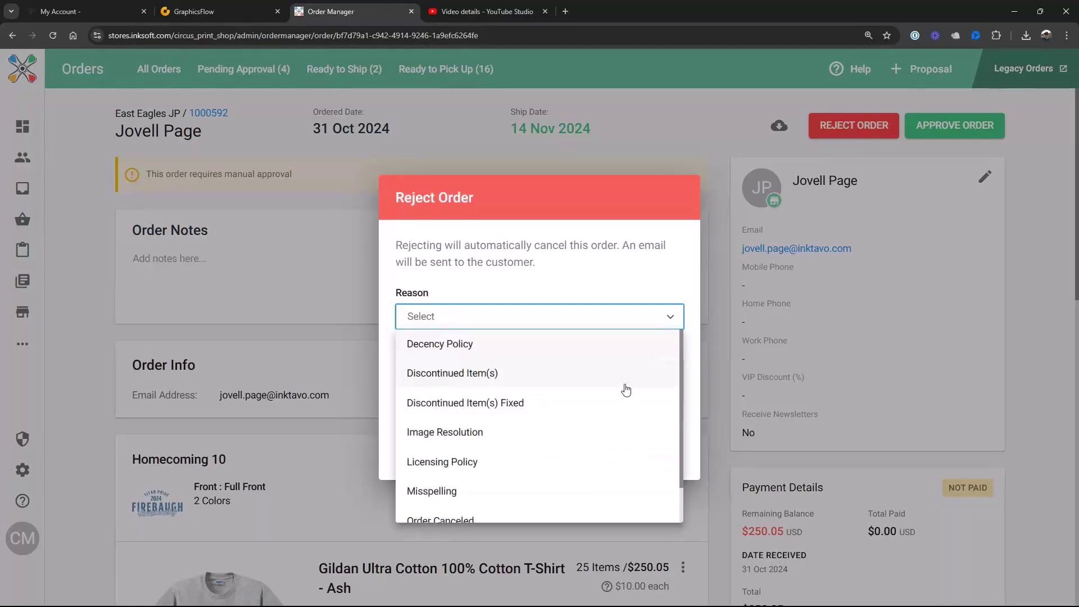
scroll(623, 387, down, 1)
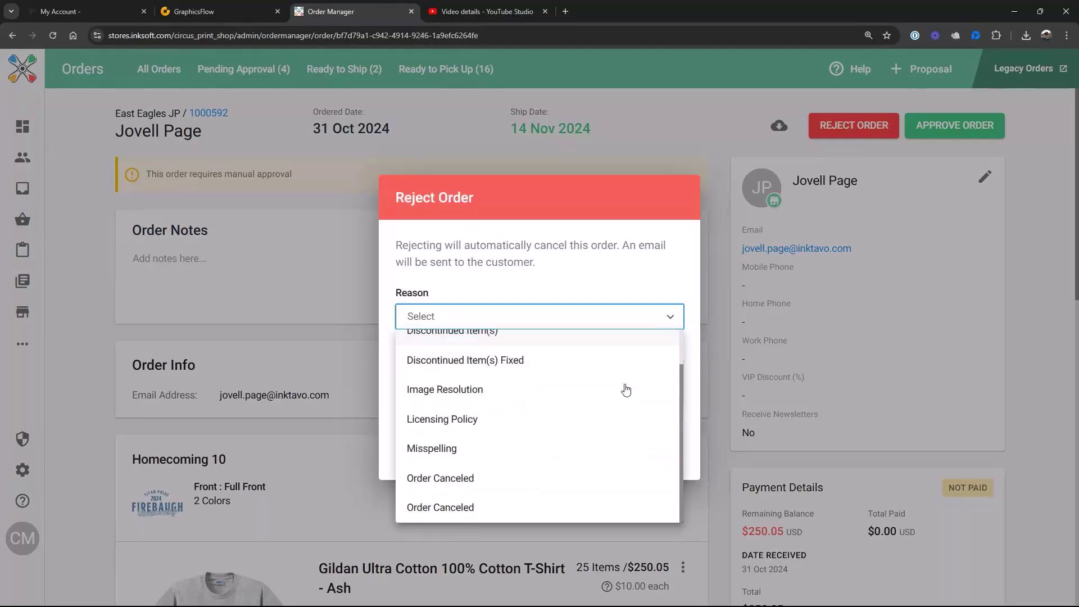
click(443, 482)
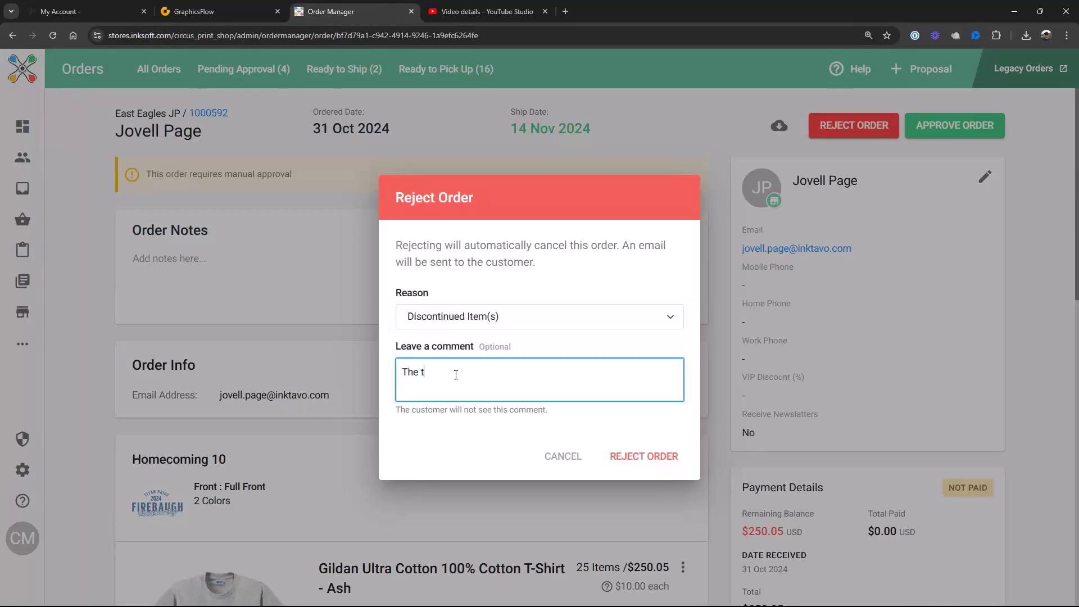
text(tems was rece)
text(ived)
click(641, 454)
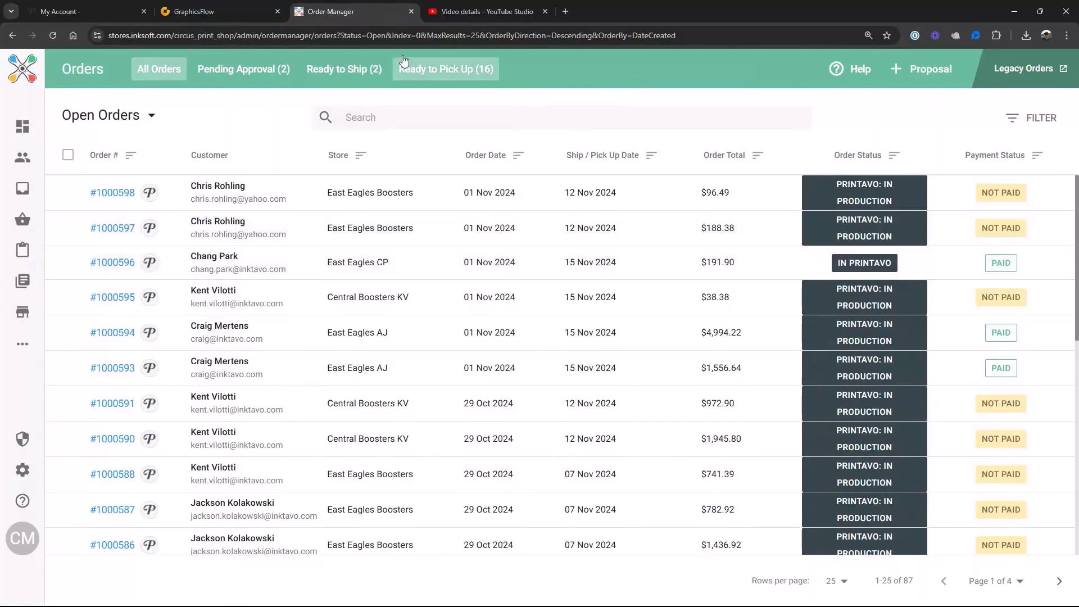
Go to the admin dashboard and open the Inktavo Accounts page to view the Printavo connection
mouse_move(34, 130)
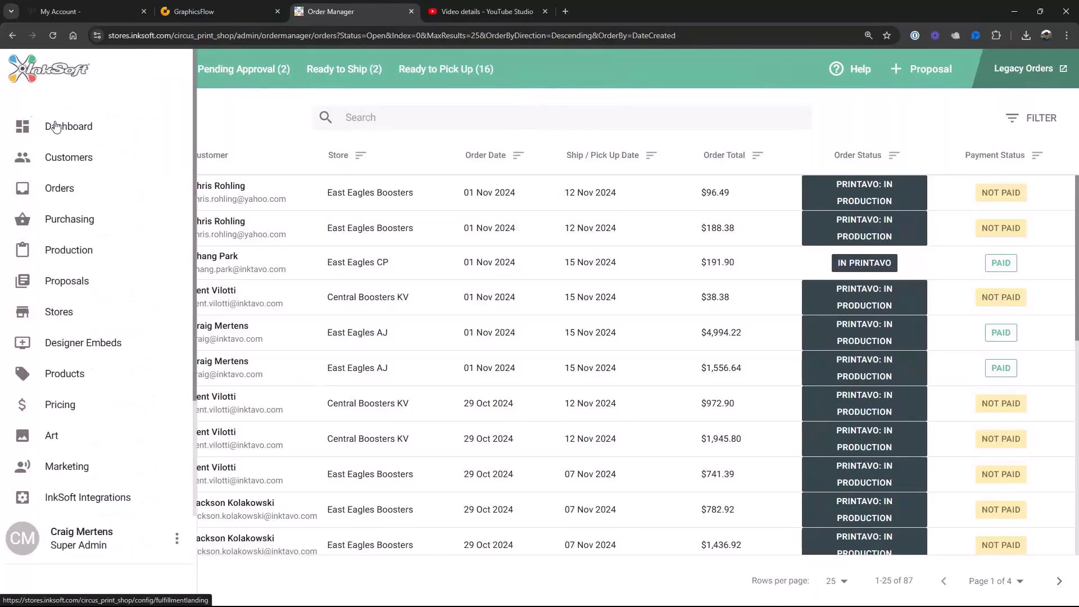
click(34, 131)
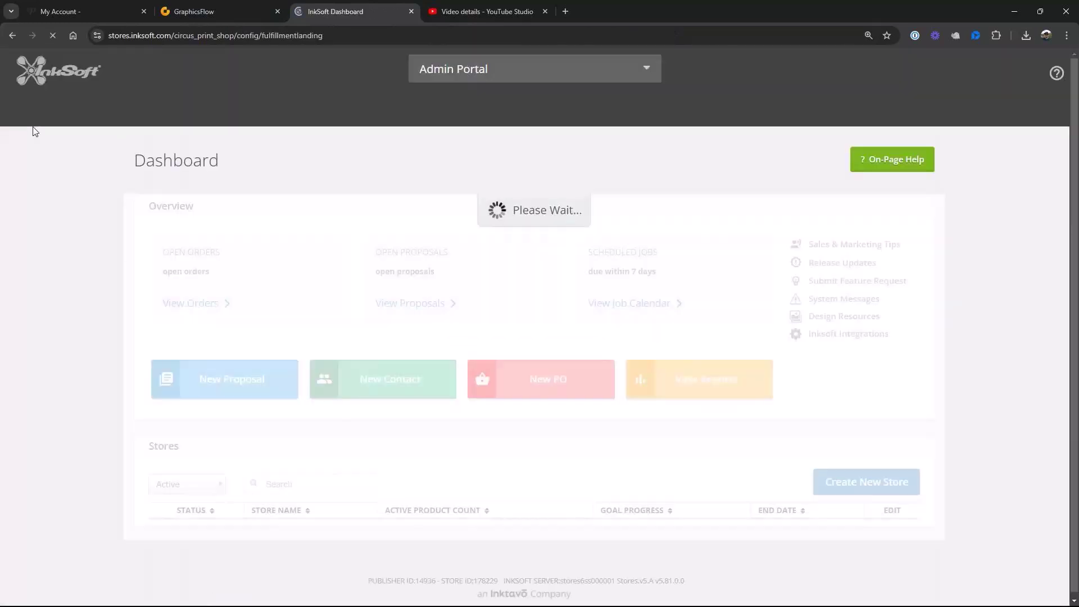
mouse_move(1068, 73)
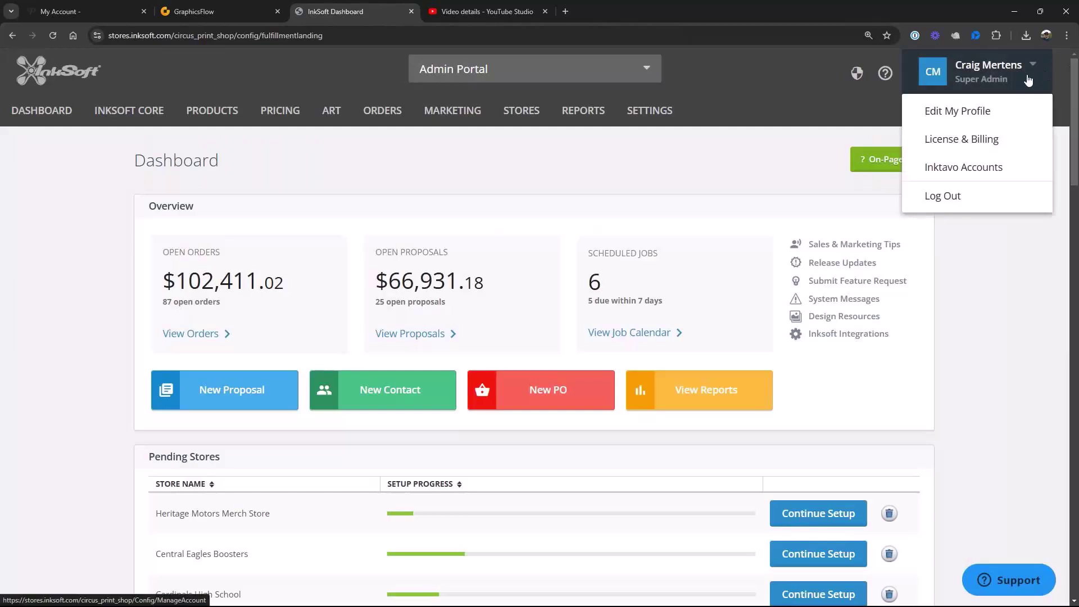
click(953, 172)
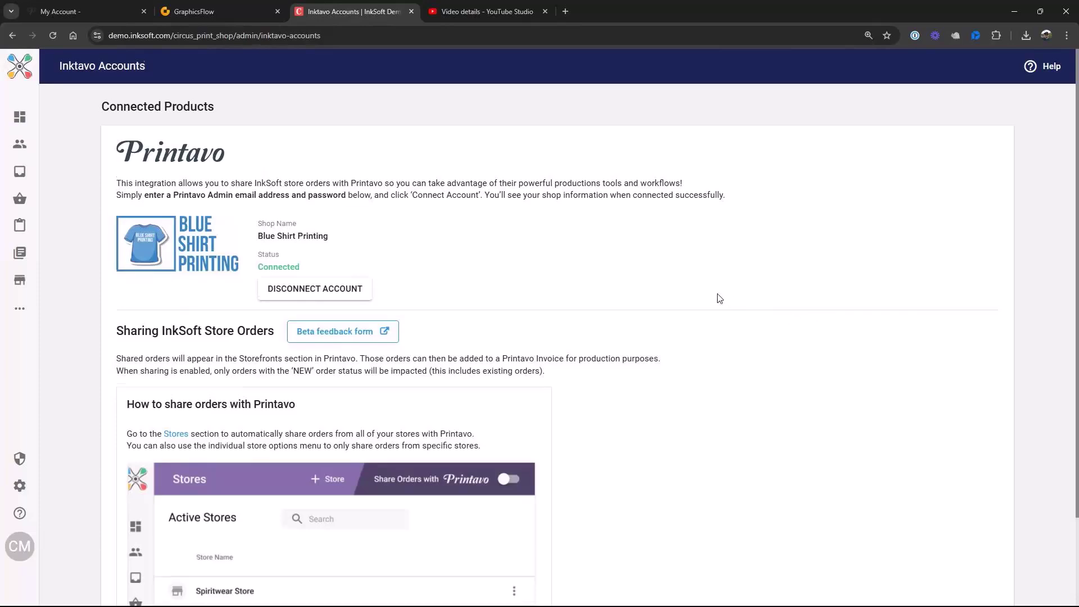
Review the Printavo order-sharing instructions, and open the active stores list to look for stores shared with Printavo
scroll(719, 299, down, 2)
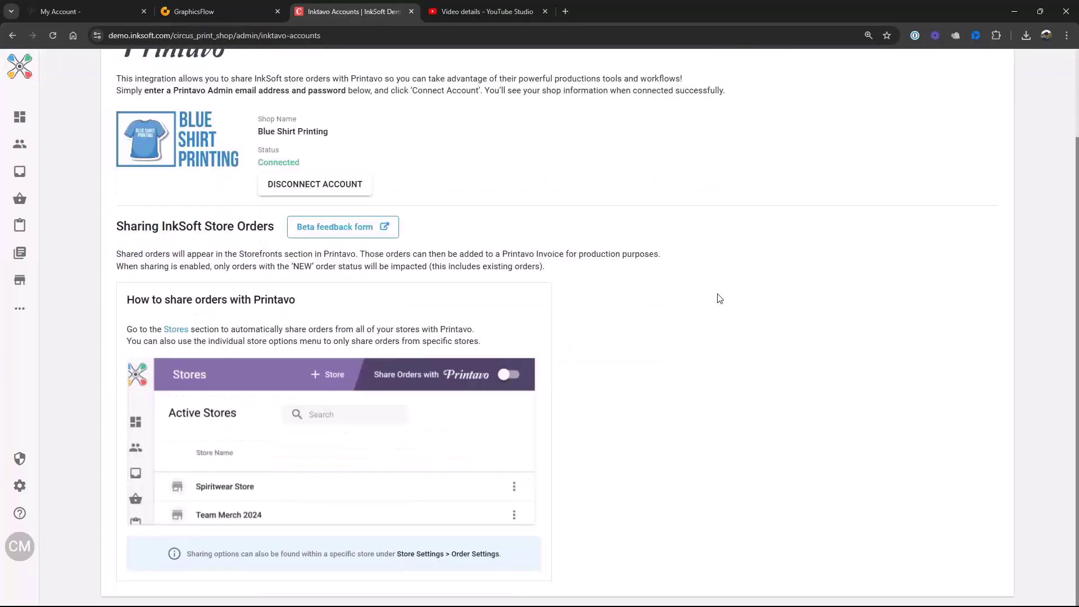
scroll(720, 299, up, 2)
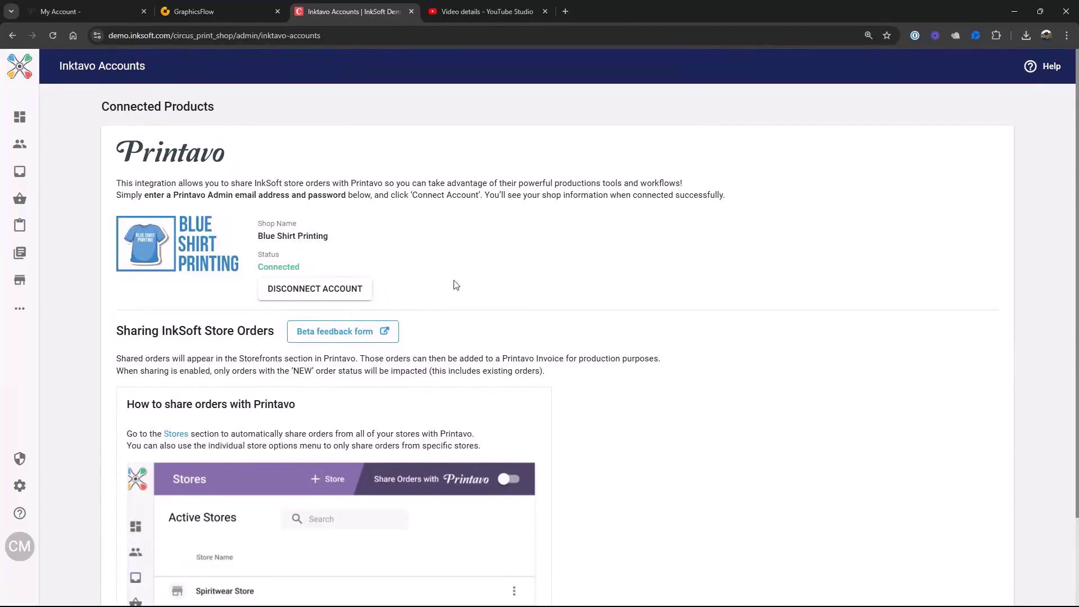
mouse_move(26, 194)
click(27, 284)
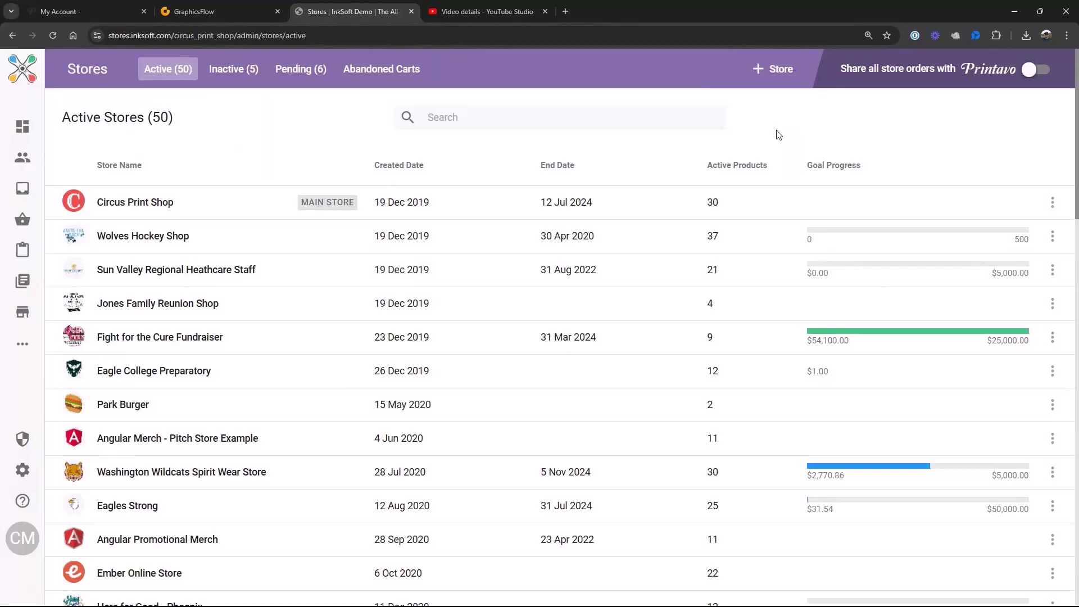
scroll(646, 231, down, 9)
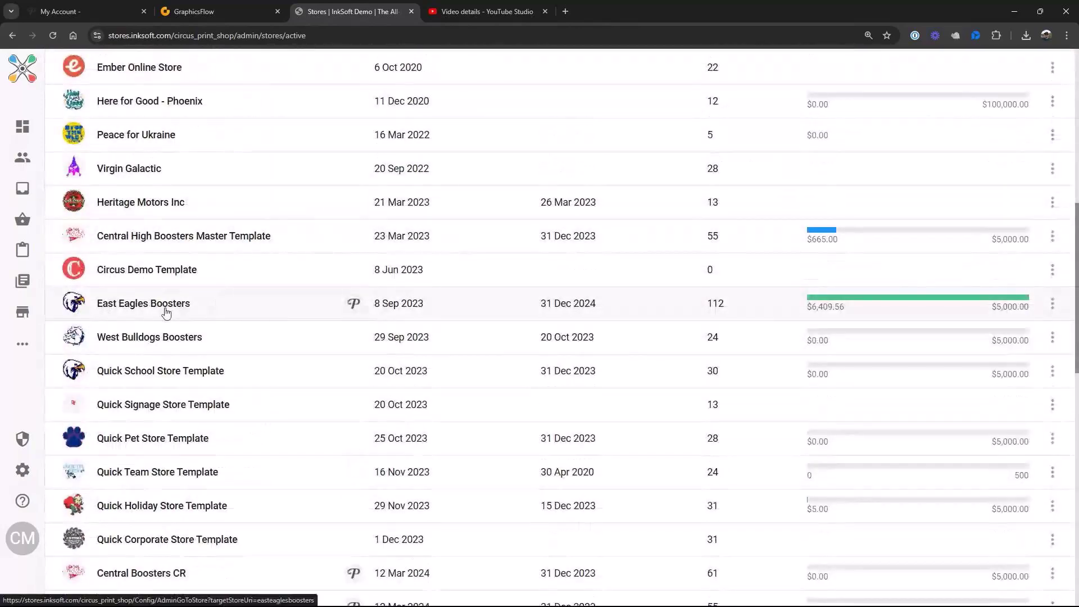
scroll(744, 309, up, 3)
scroll(746, 309, up, 6)
Switch to Printavo, open the Storefronts page and open the form for a new merch store
click(104, 13)
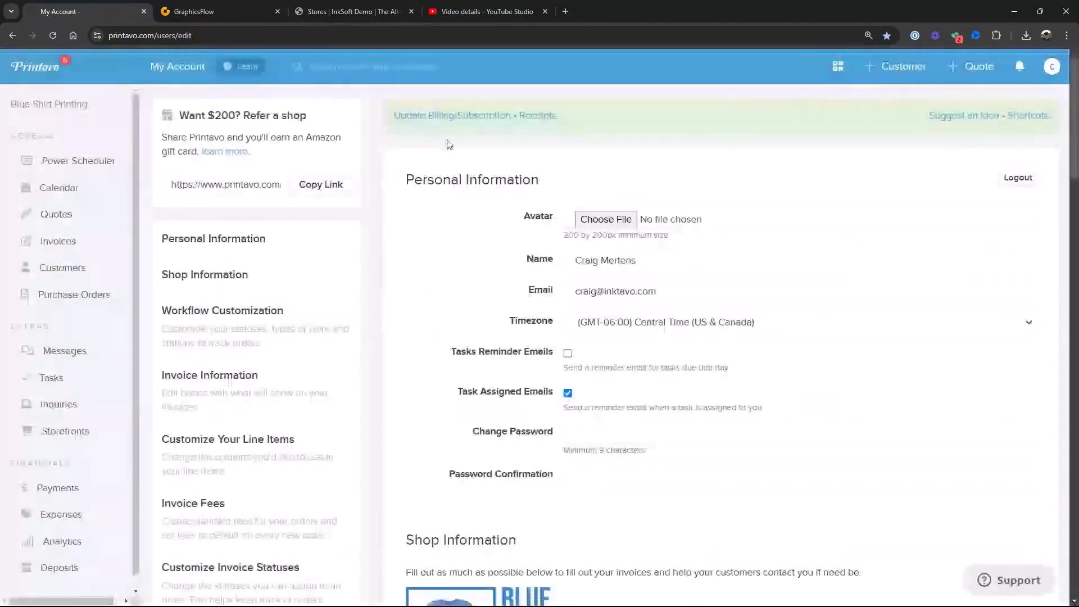
click(76, 437)
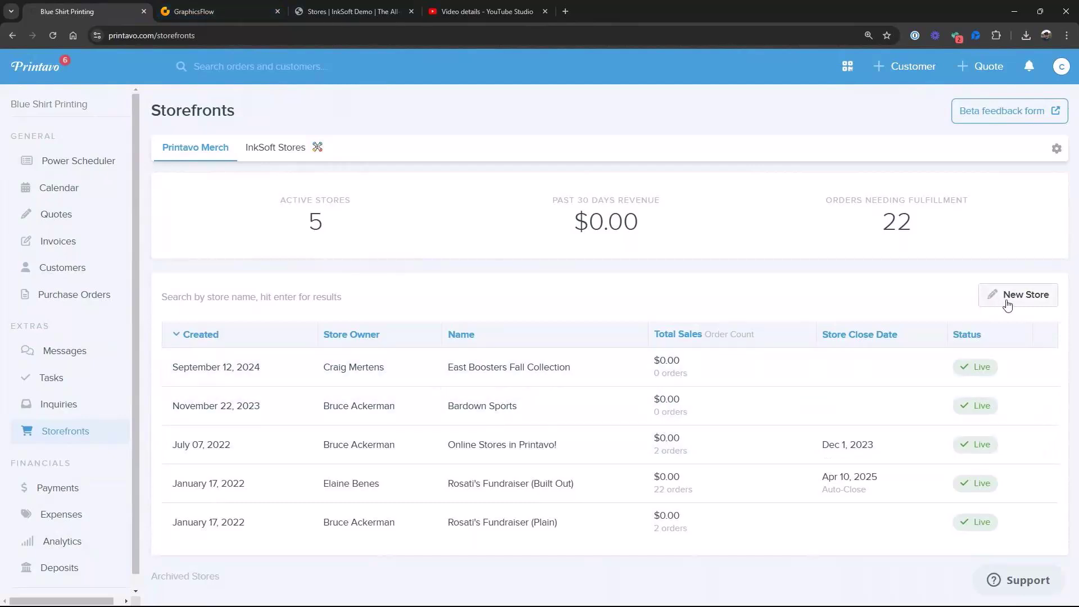
click(1025, 297)
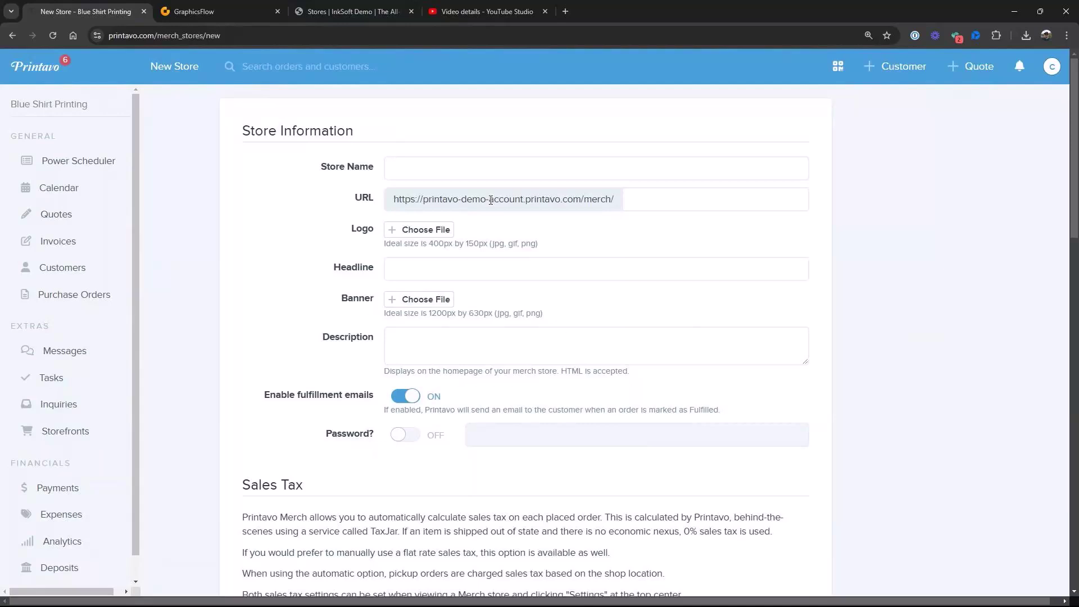
Examine the new store form's store information, sales tax, close date, custom contact and store owner sections
scroll(386, 468, down, 4)
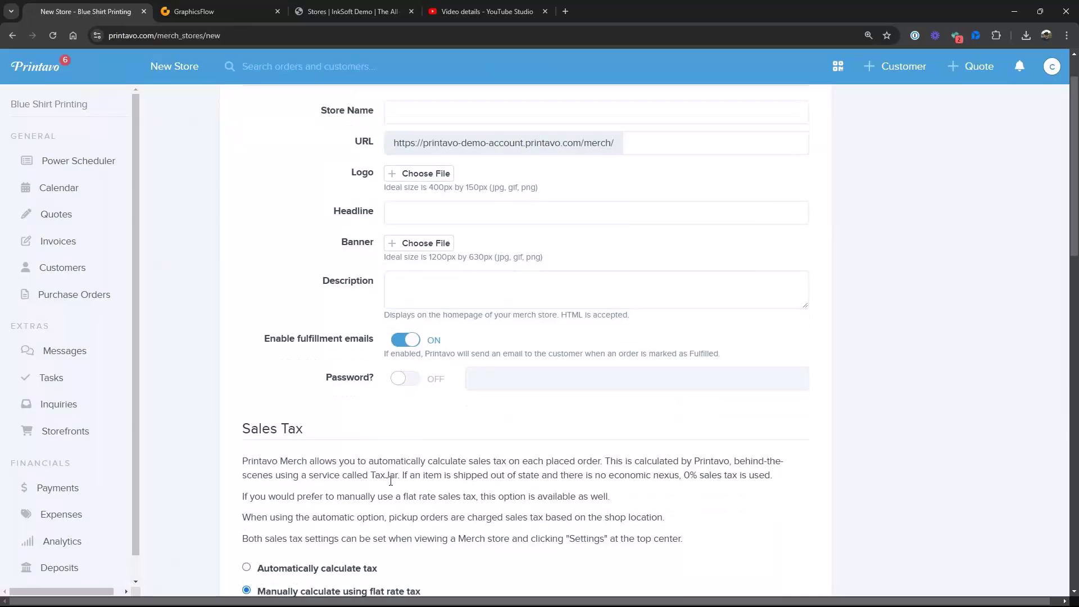
scroll(387, 468, down, 7)
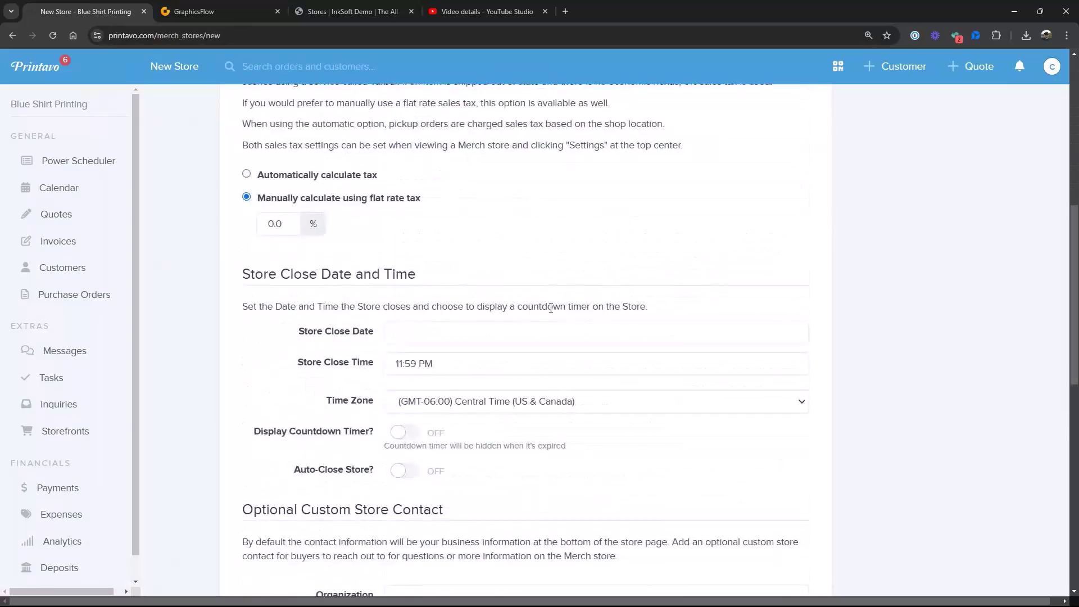
scroll(522, 335, down, 7)
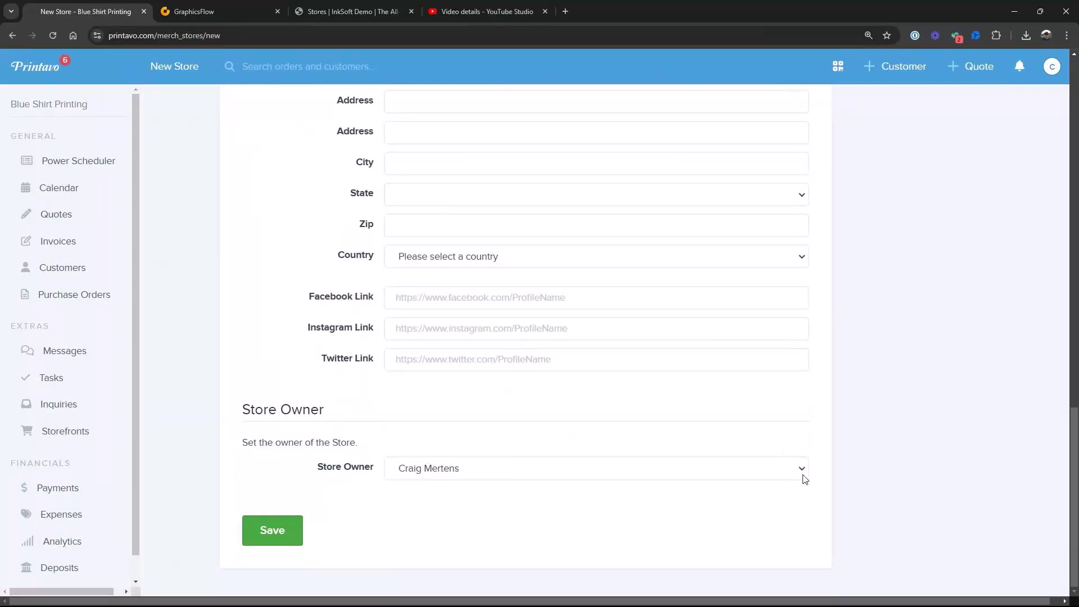
scroll(771, 392, up, 8)
scroll(772, 391, up, 5)
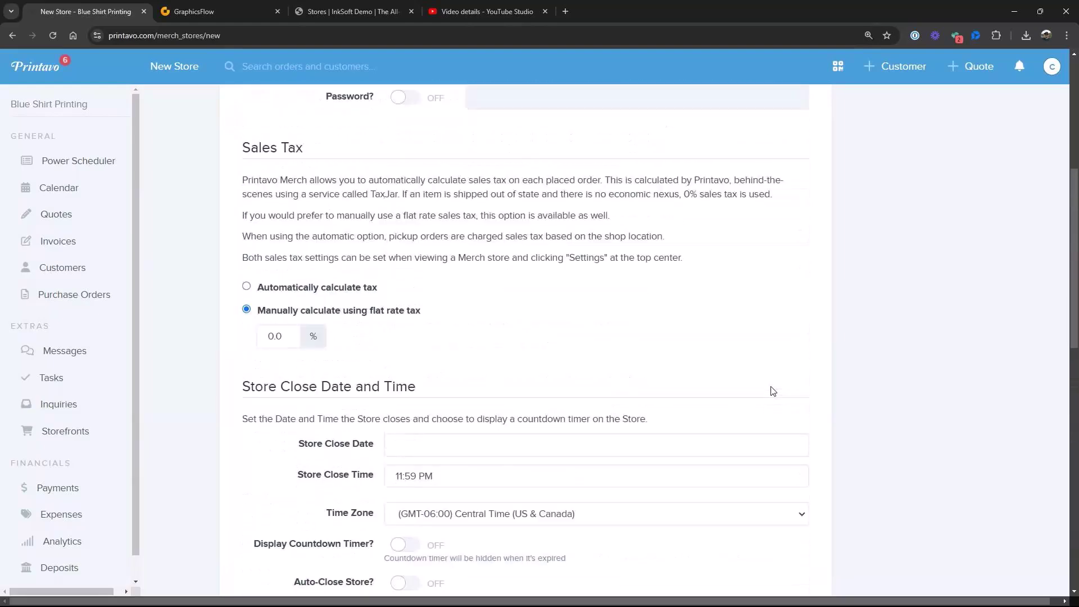
scroll(772, 392, up, 5)
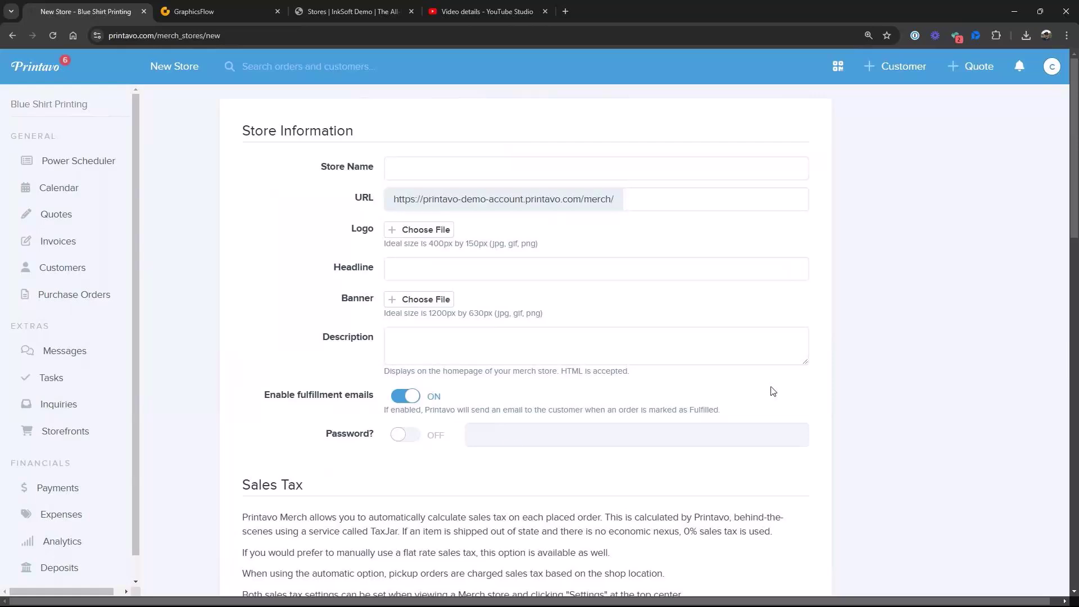
scroll(754, 371, down, 3)
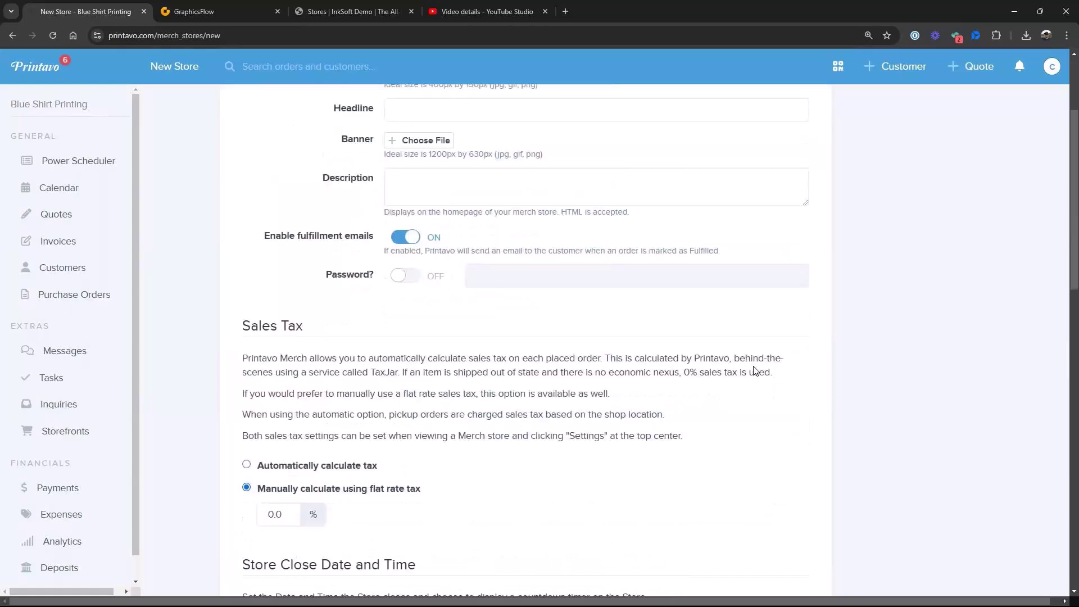
scroll(755, 371, down, 5)
scroll(754, 366, down, 4)
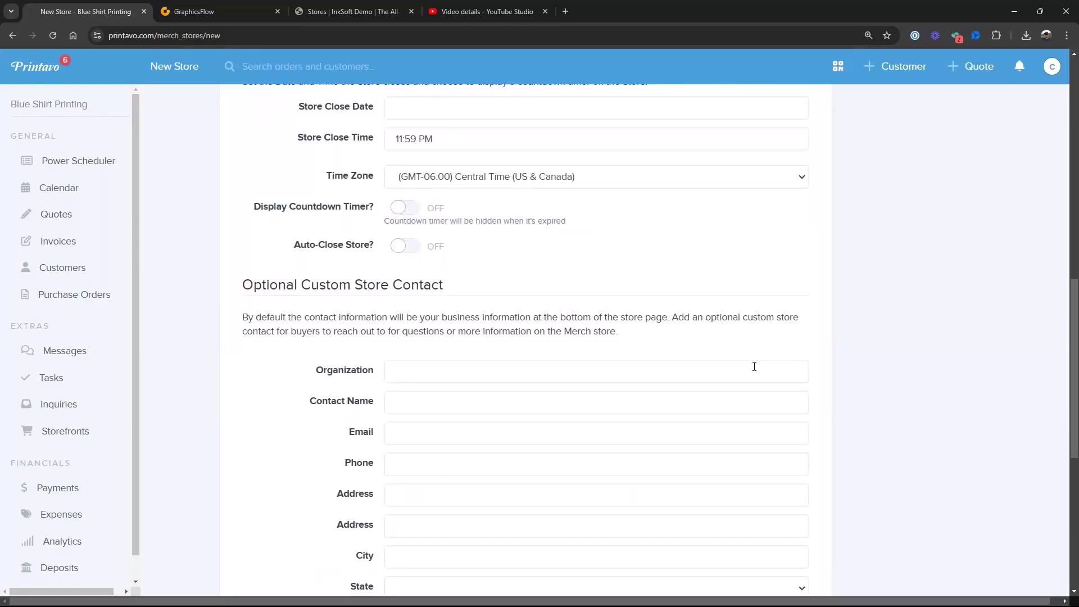
scroll(754, 366, up, 13)
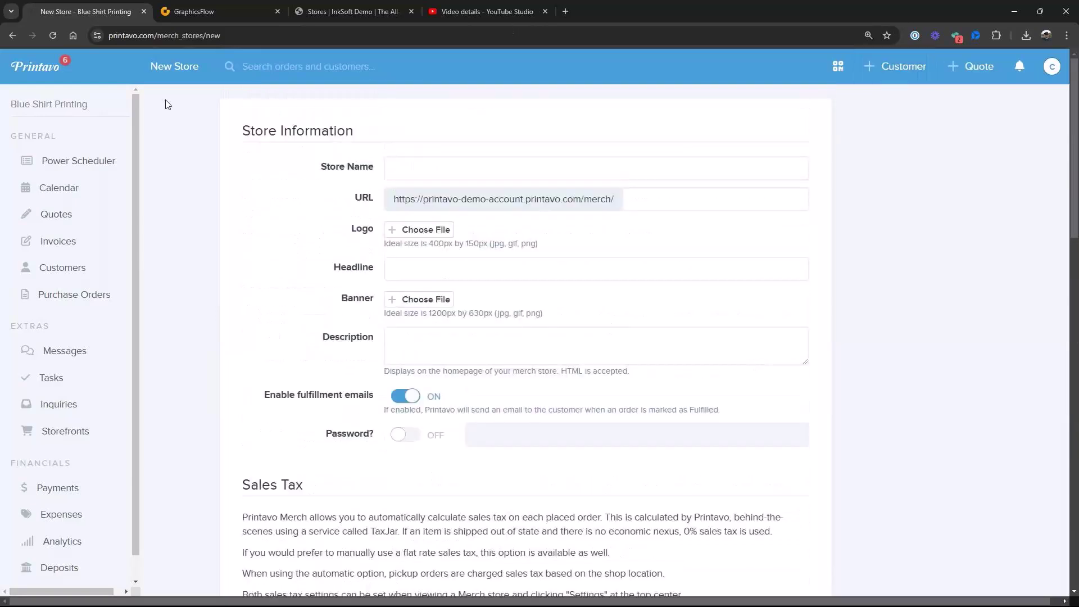
Return to Storefronts, open the East Boosters Fall Collection store and view its public storefront
click(84, 431)
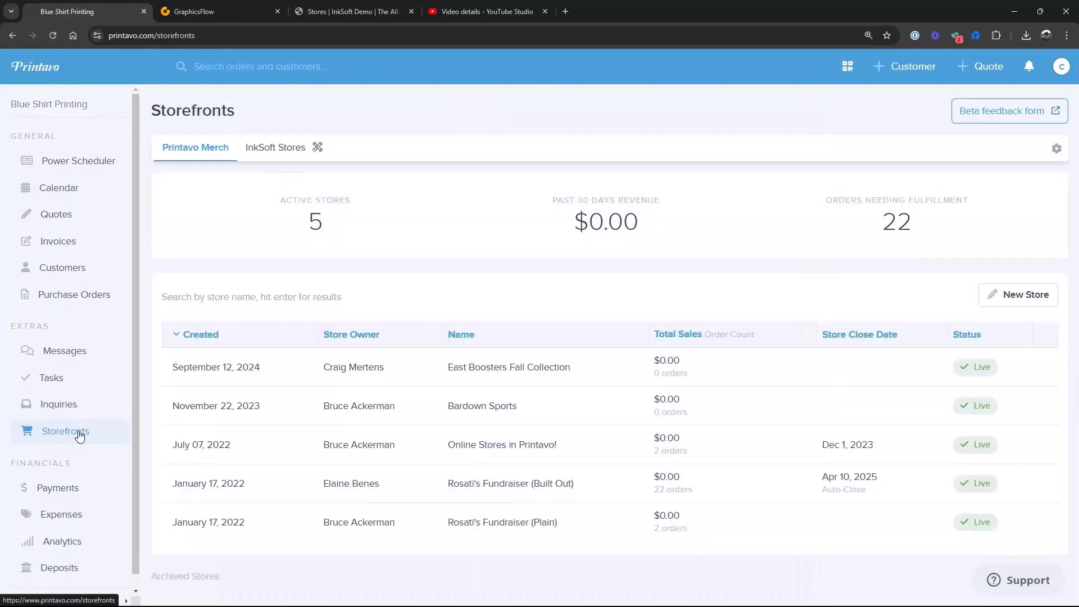
click(486, 370)
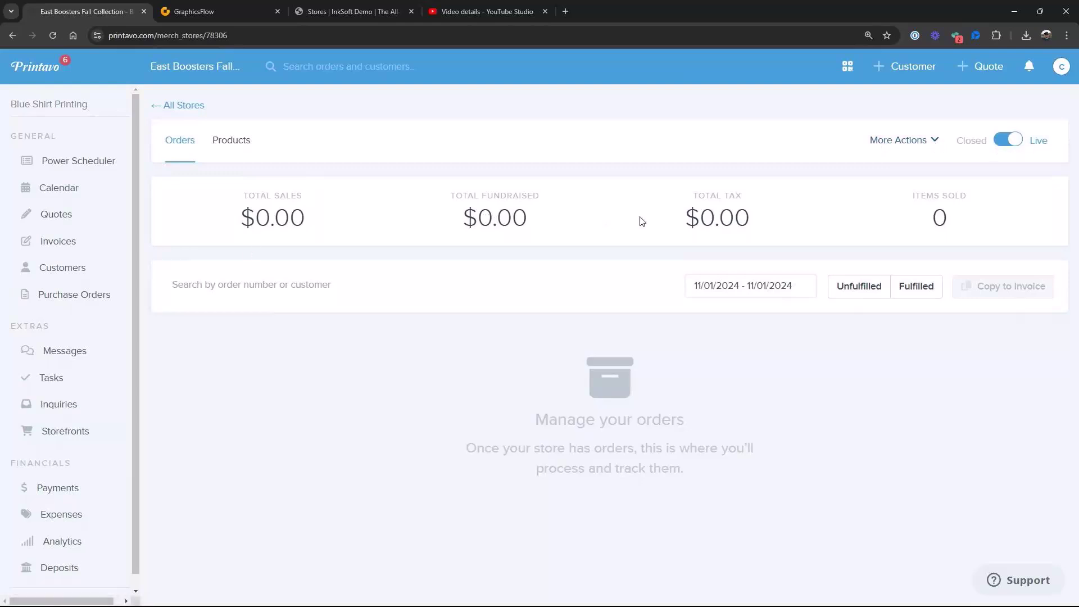
click(935, 143)
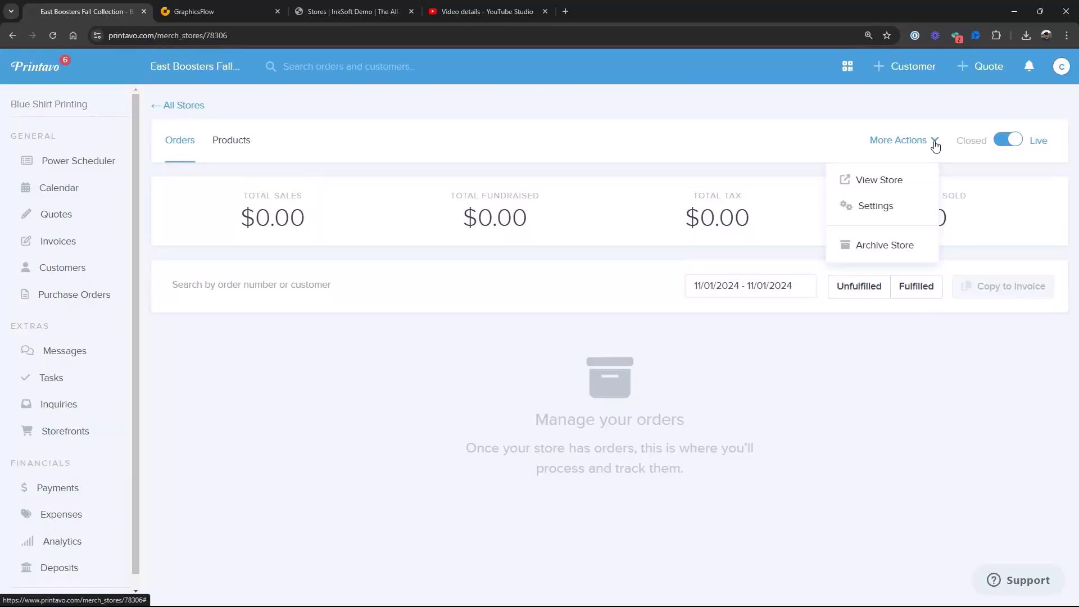
click(886, 185)
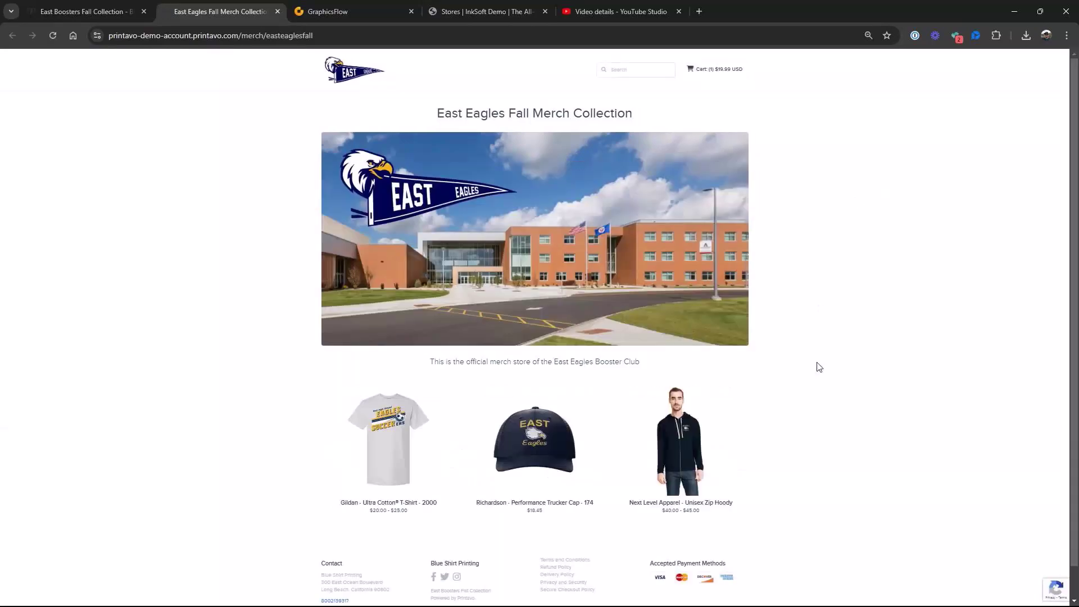
Examine the merch store's home page at 75% zoom and view the Richardson Performance Trucker Cap product page, returning to the home page
key(ctrl+minus)
key(ctrl+minus)
key(ctrl+minus)
key(ctrl+plus)
key(ctrl+plus)
key(ctrl+plus)
key(ctrl+plus)
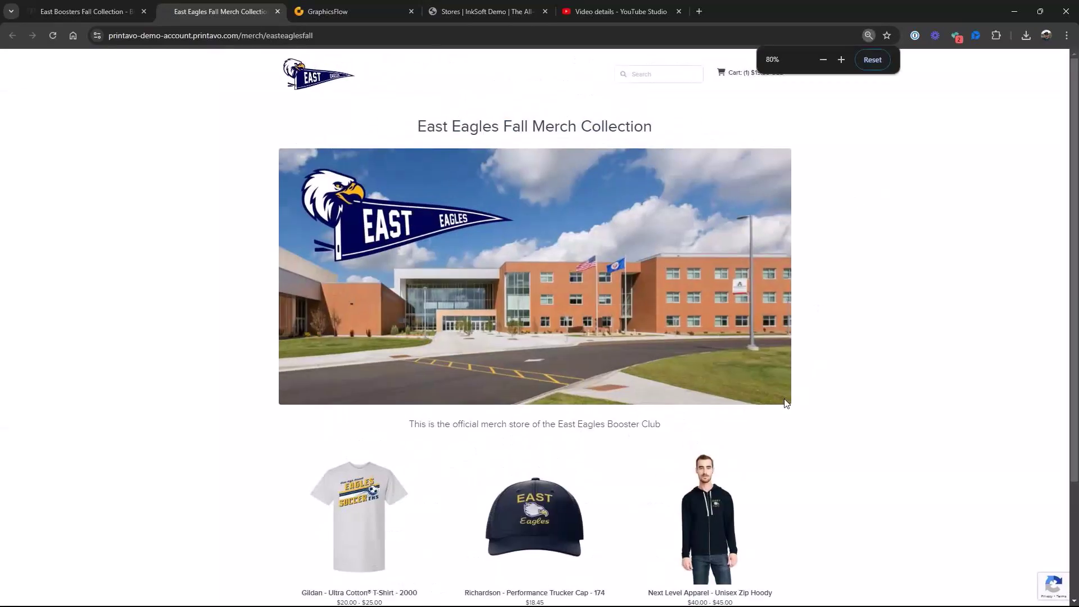
key(ctrl+minus)
scroll(621, 300, down, 2)
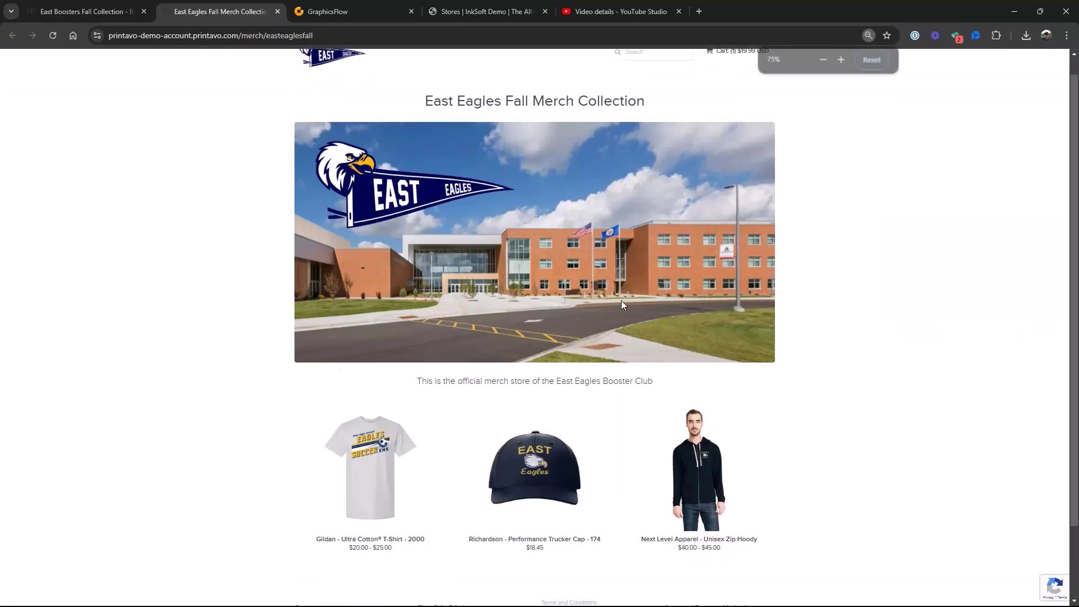
scroll(930, 480, up, 2)
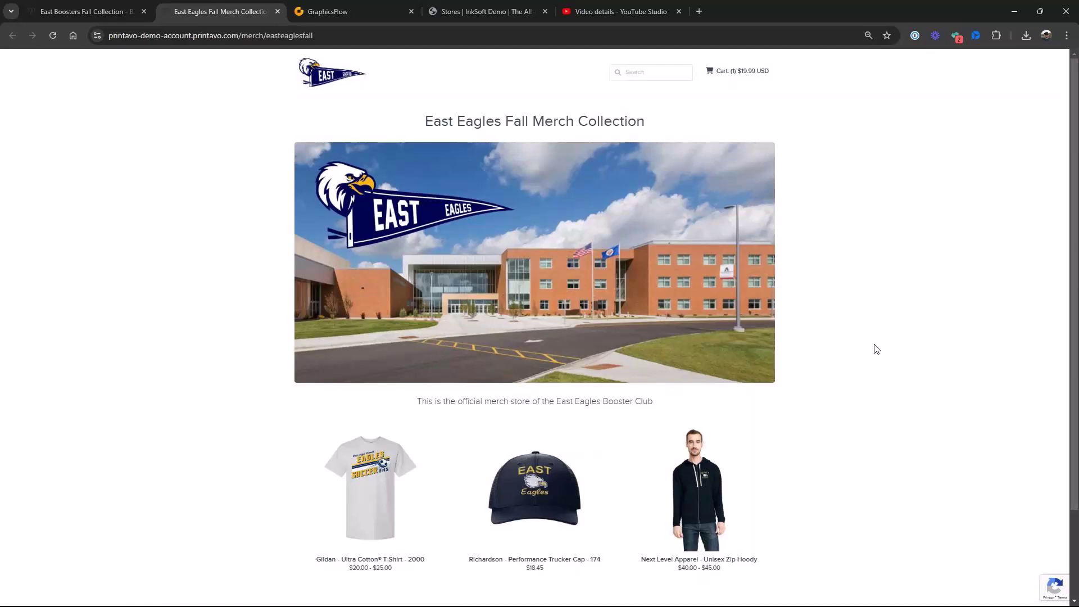
click(557, 498)
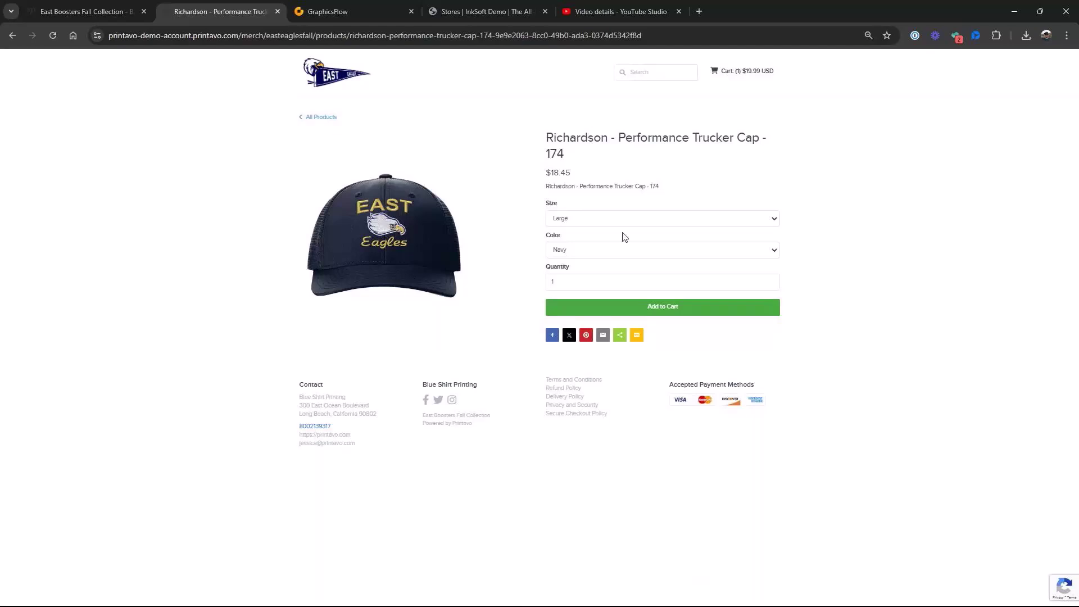
click(12, 36)
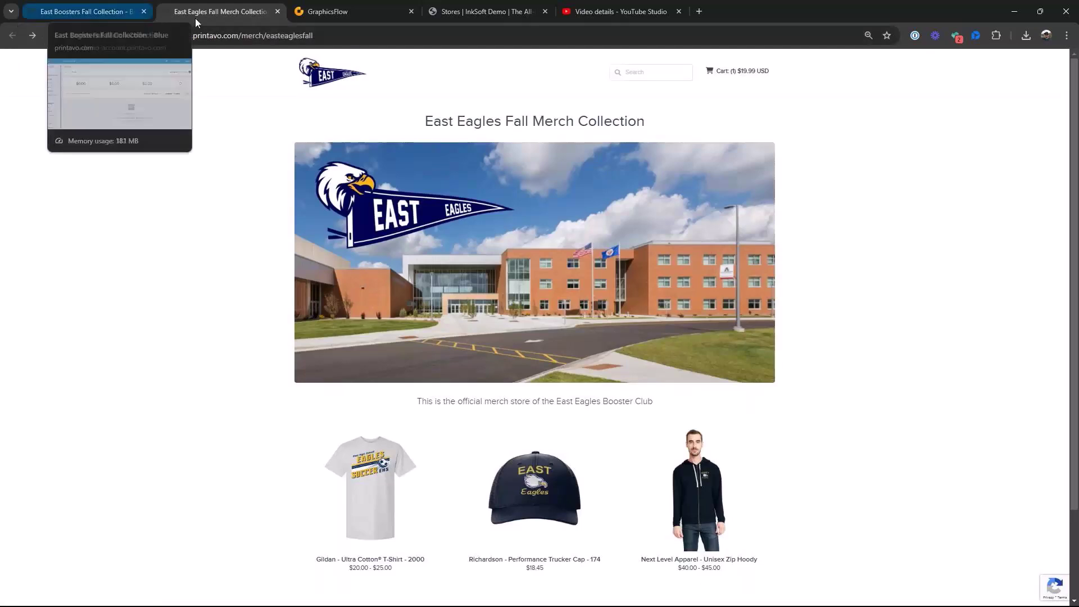
Switch to the InkSoft stores list, open the East Eagles Boosters store and look through its home page
click(486, 14)
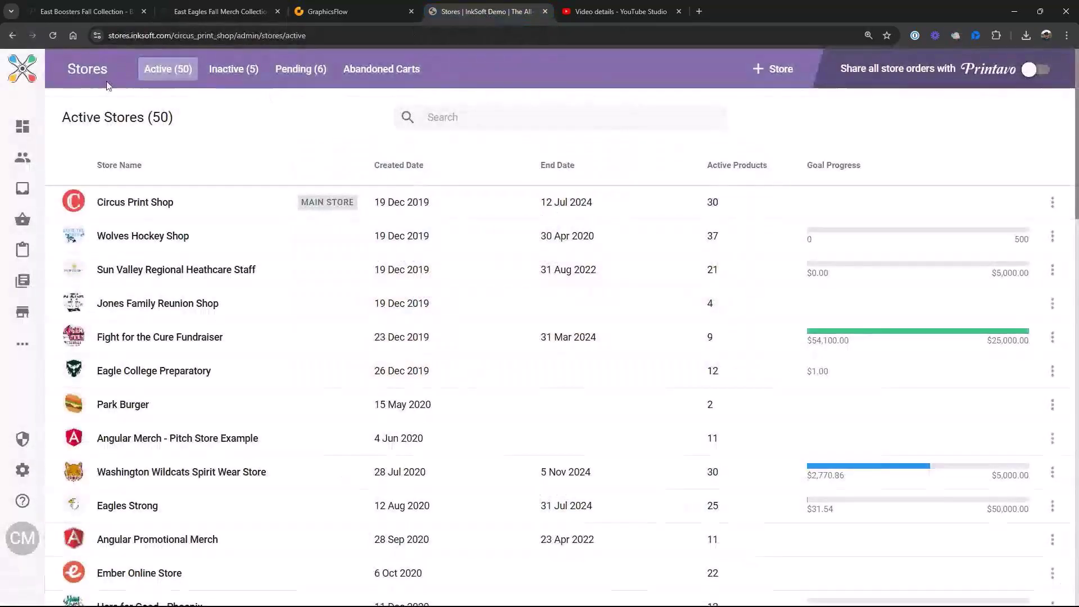
scroll(147, 372, down, 4)
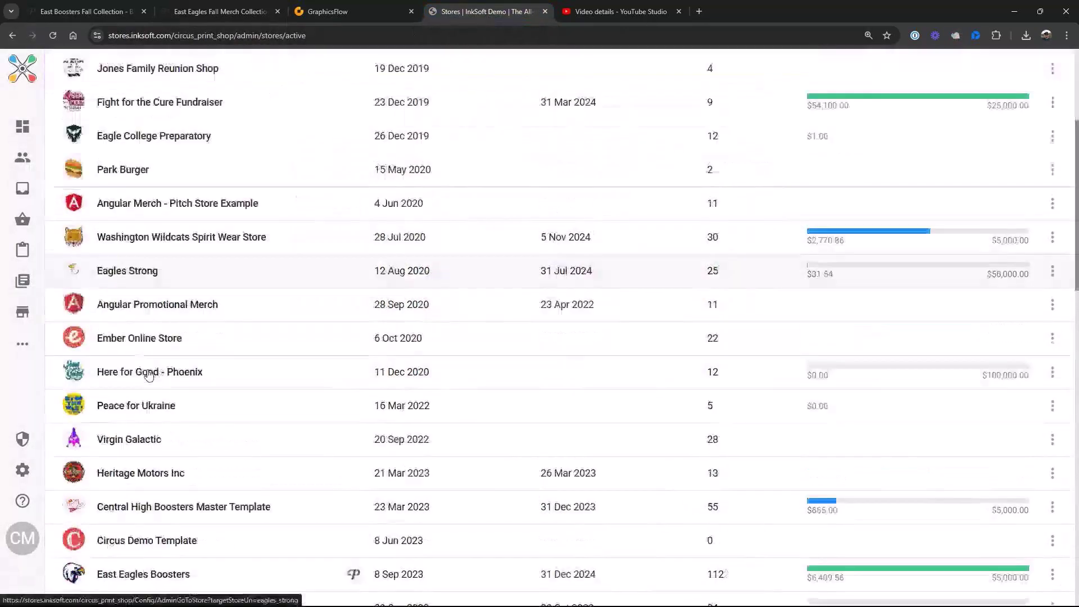
scroll(230, 327, down, 5)
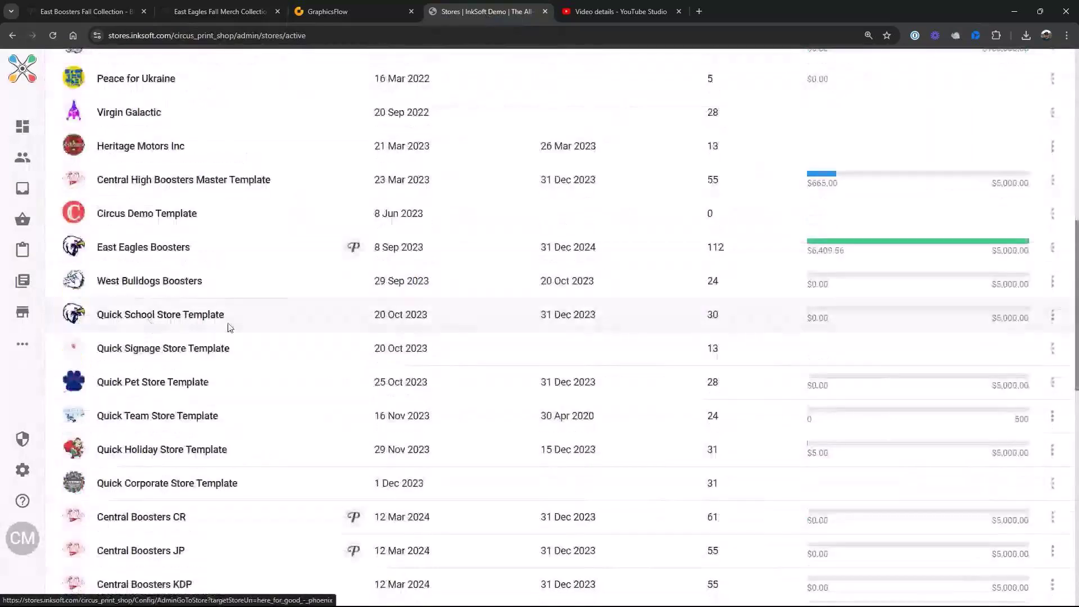
click(187, 251)
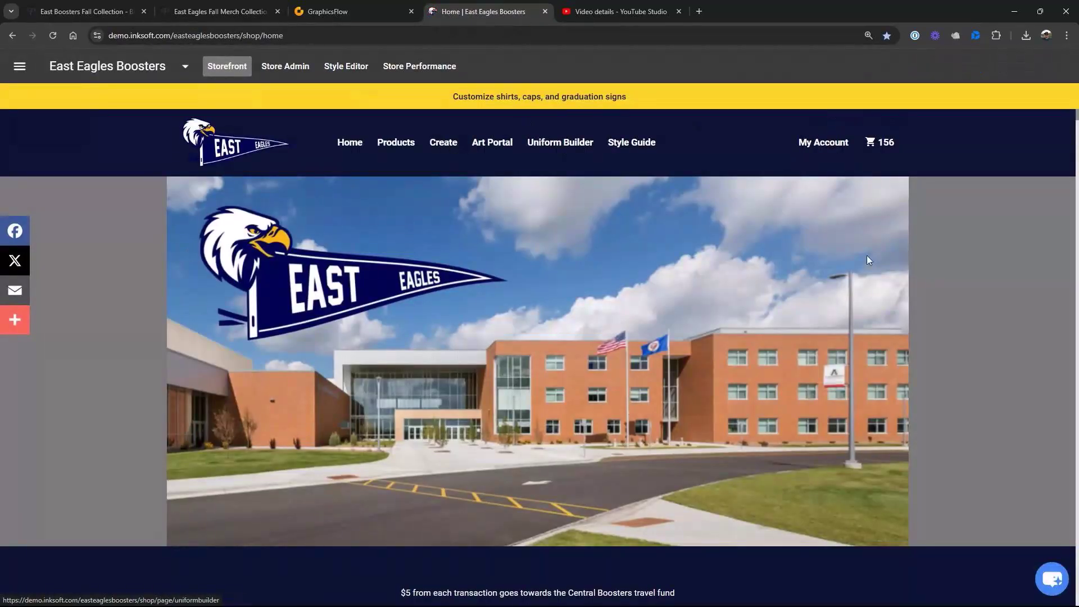
scroll(867, 275, down, 7)
scroll(867, 276, up, 7)
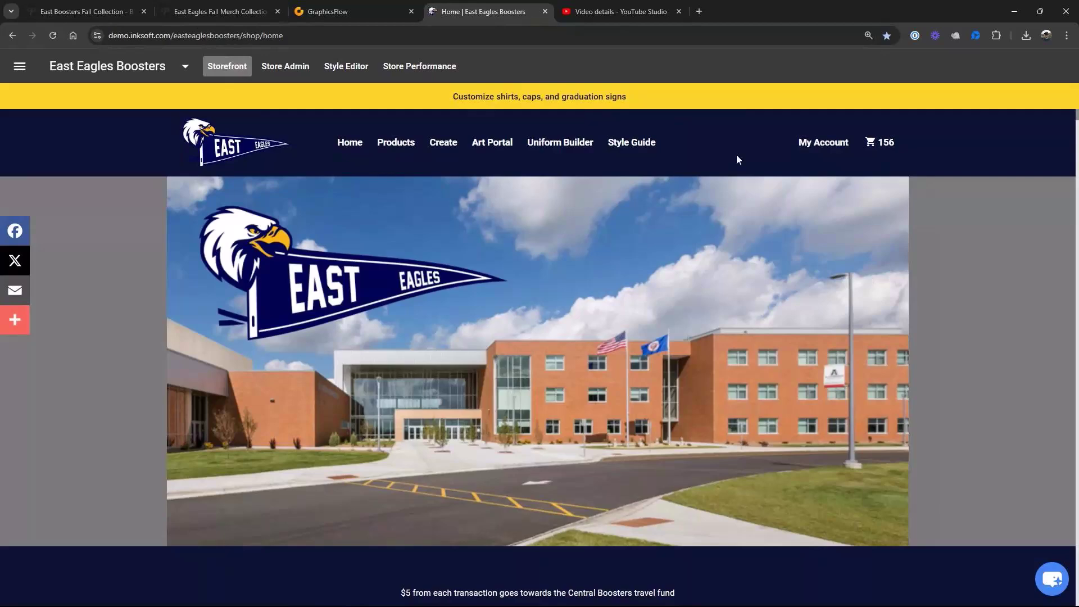
Switch to Printavo, list the InkSoft stores under Storefronts and open the East Eagles CP store
click(104, 13)
click(62, 434)
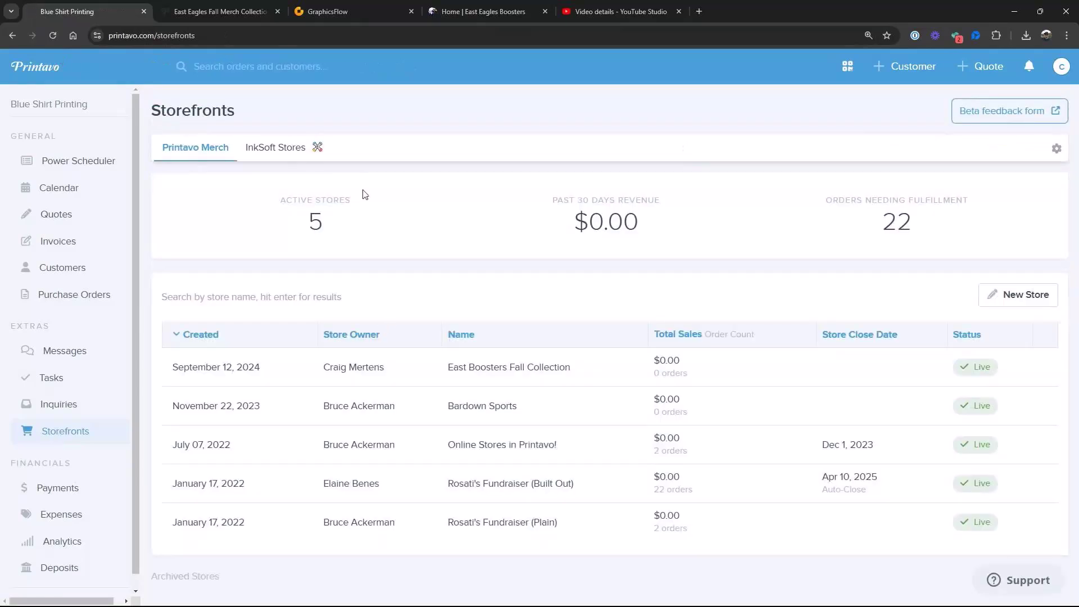
click(291, 152)
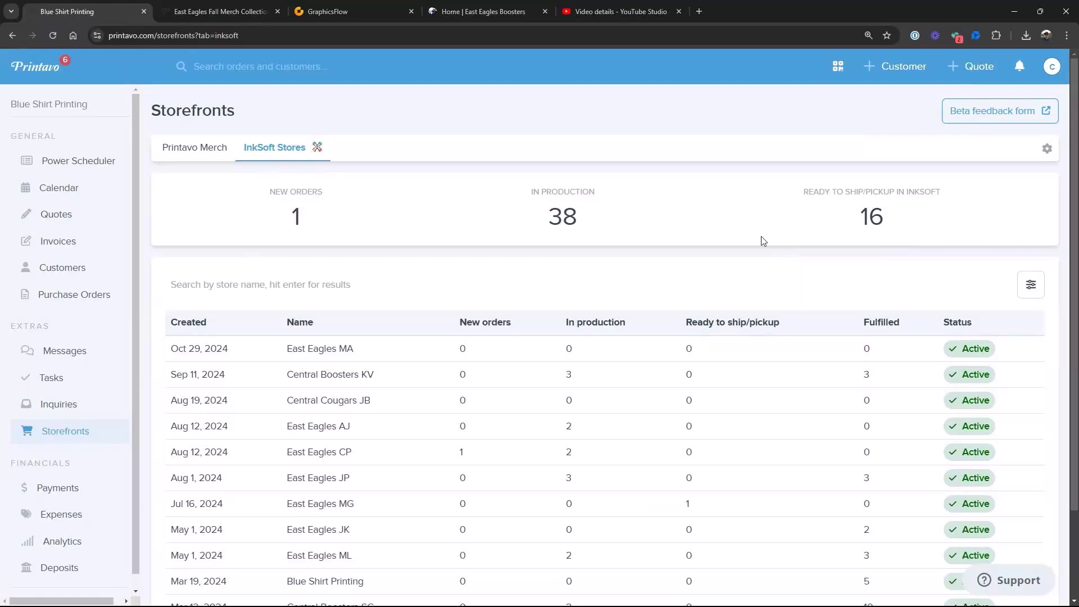
scroll(584, 317, down, 2)
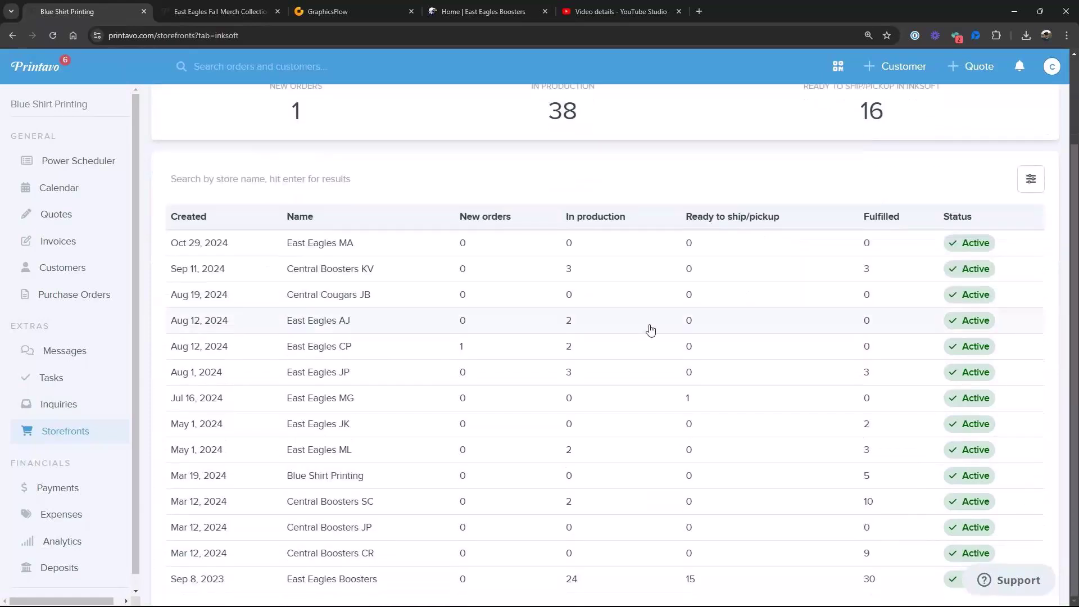
click(321, 352)
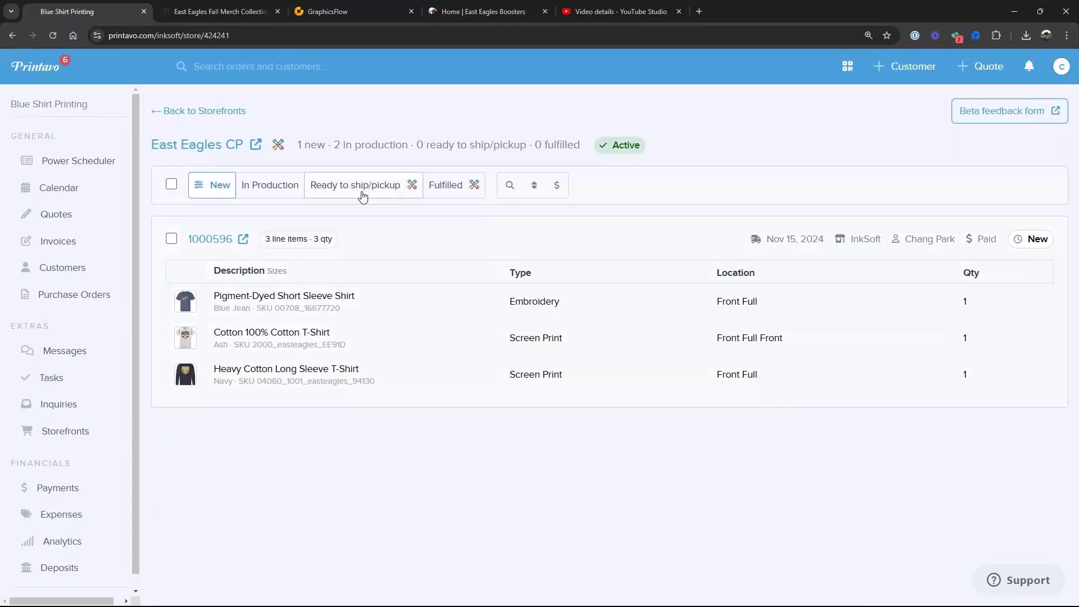
Select the new order in the East Eagles CP store and view the invoices it can be added to
click(172, 239)
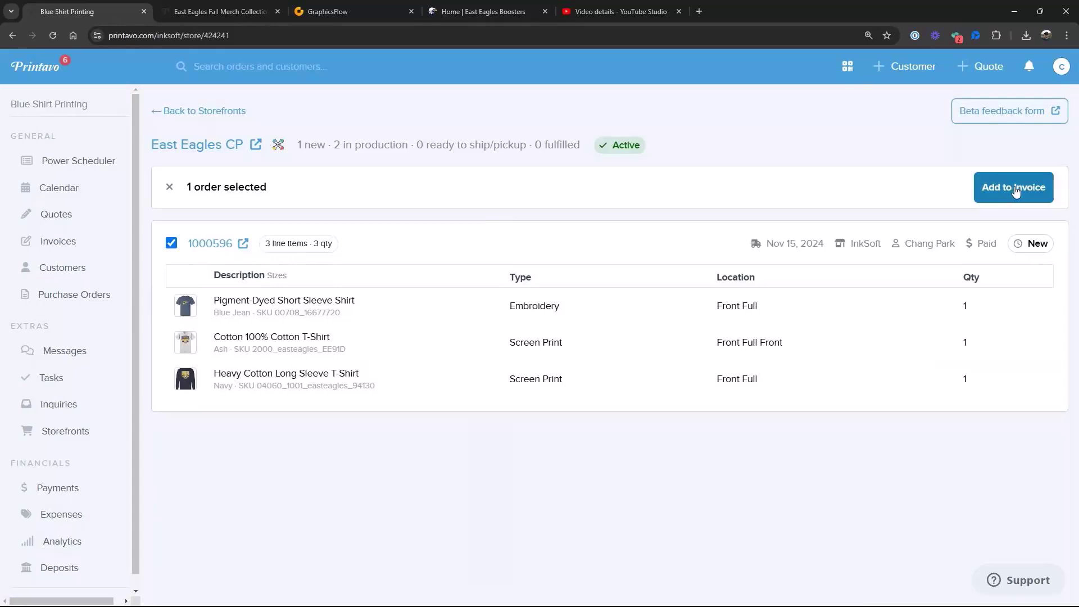
click(1015, 191)
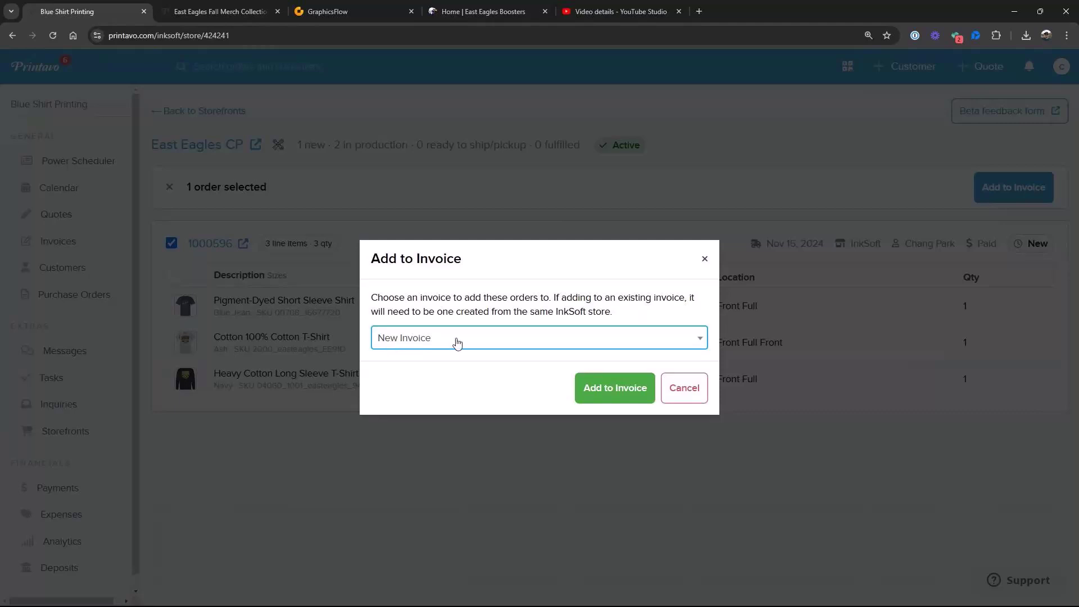
click(701, 340)
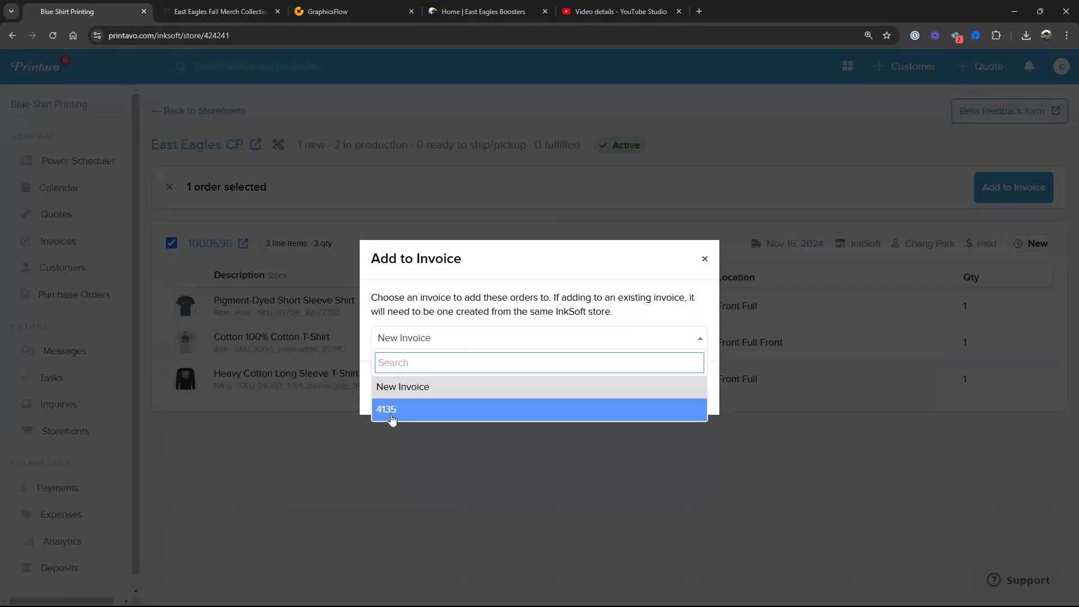
click(705, 258)
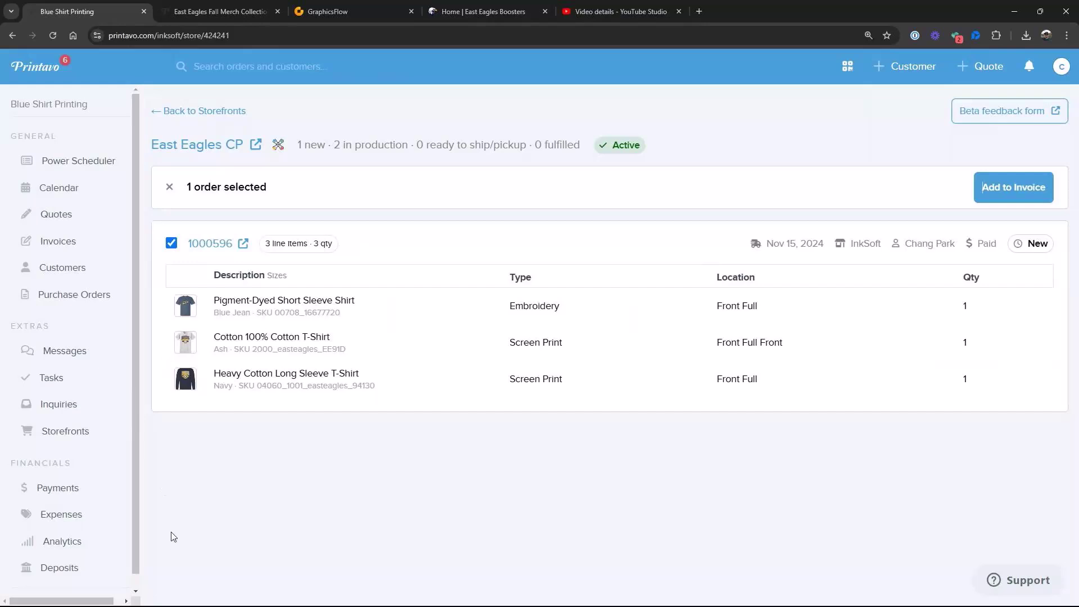
Add the selected order to a new invoice for the East Eagles Boosters customer, create it and open the invoices list
click(1015, 191)
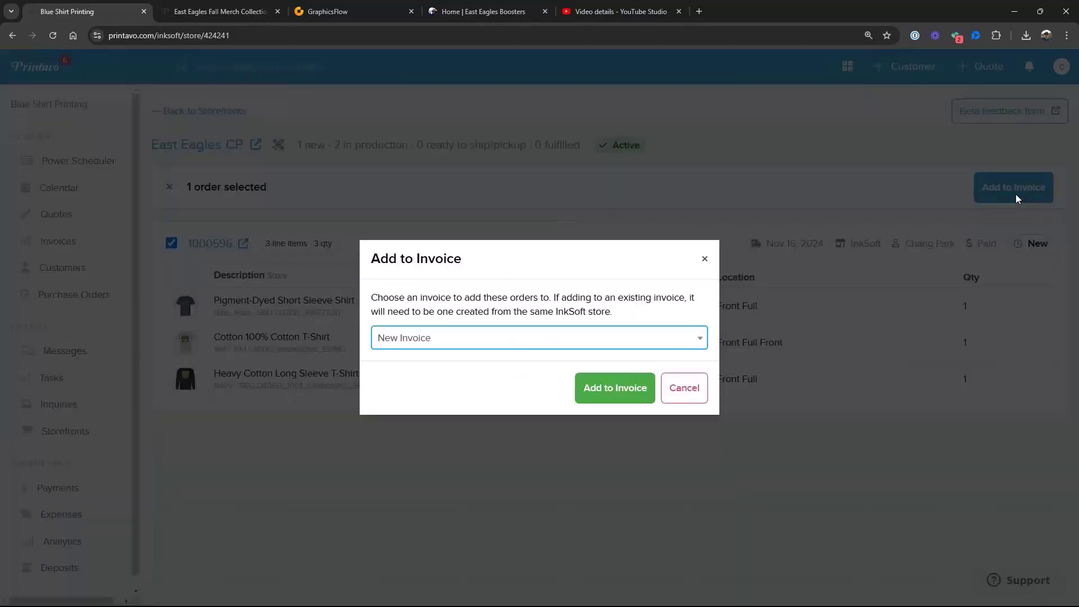
click(623, 395)
click(700, 332)
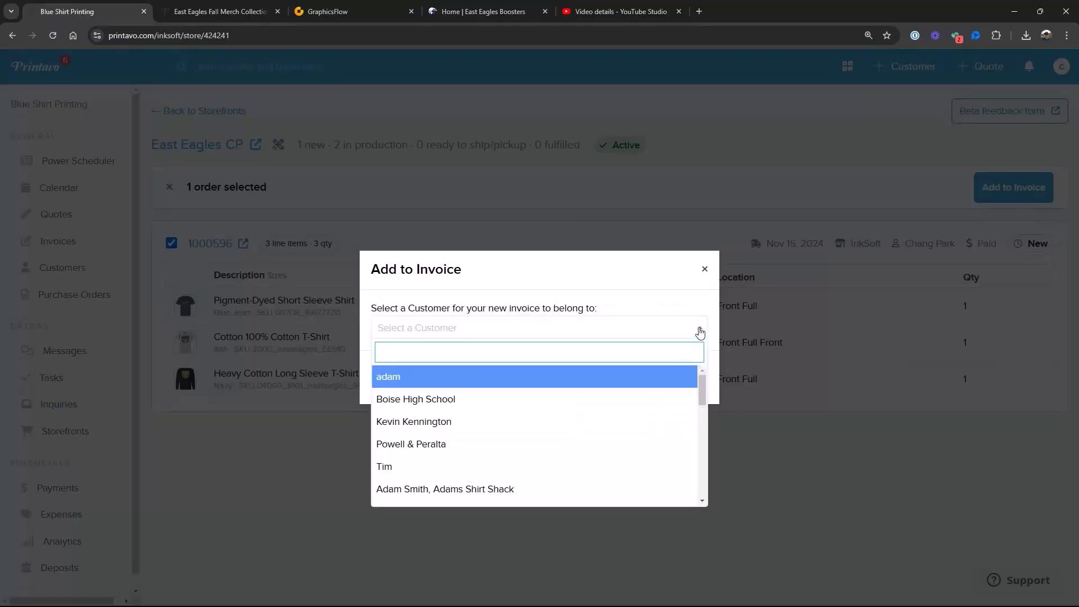
text(edd)
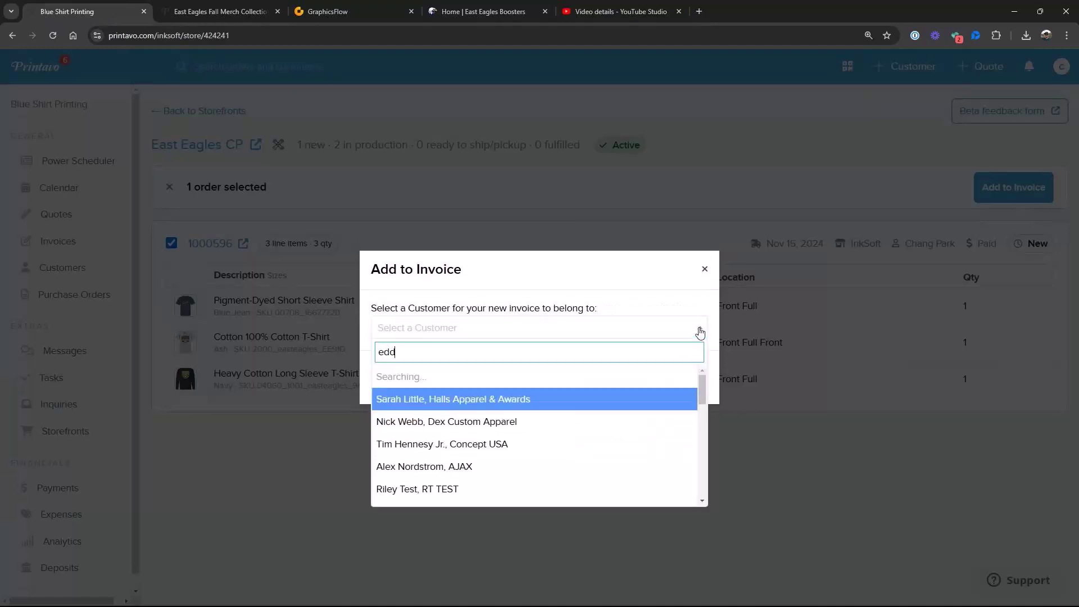
click(495, 377)
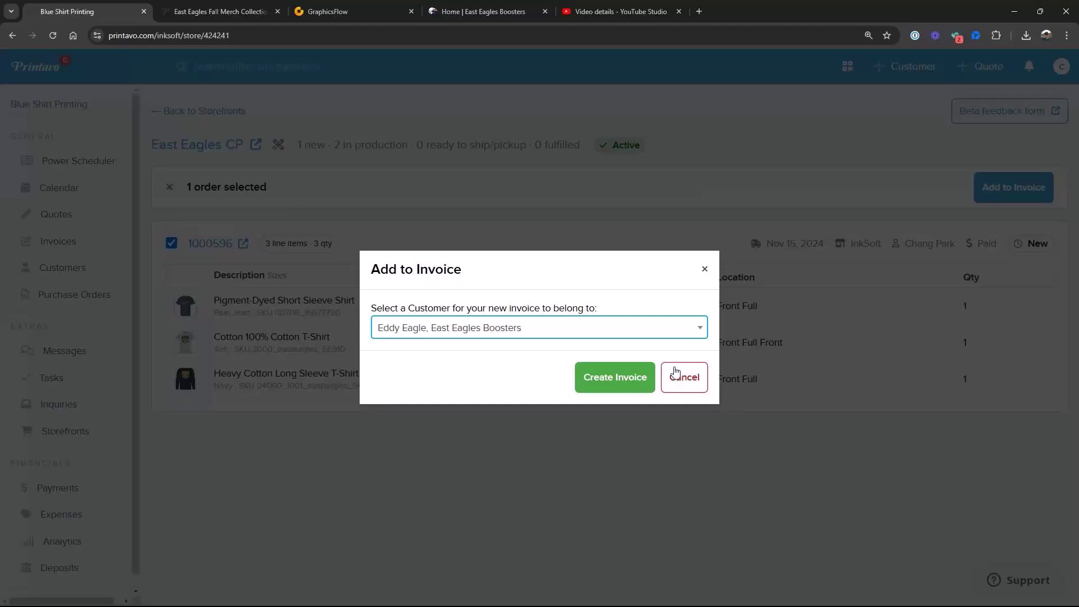
click(631, 380)
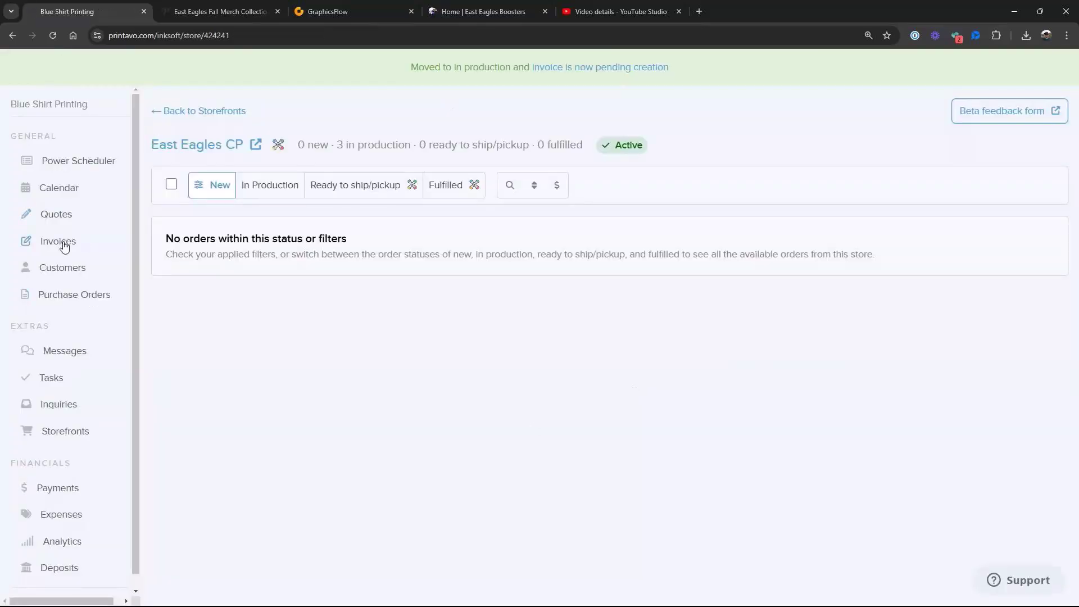
click(65, 248)
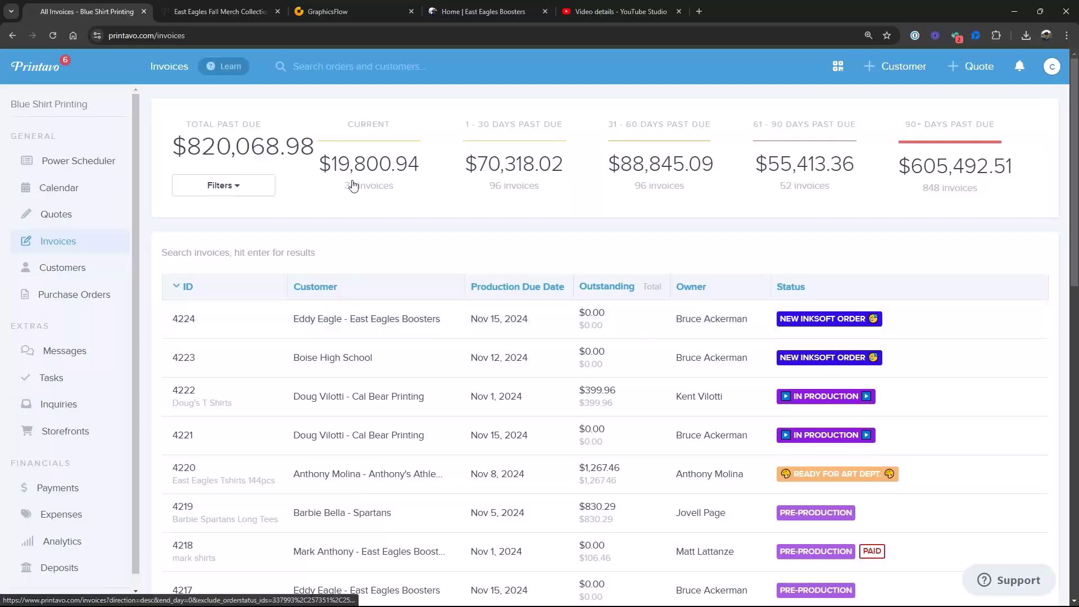
Open the storefront settings for InkSoft stores and view the choices for the default Printavo status
click(79, 438)
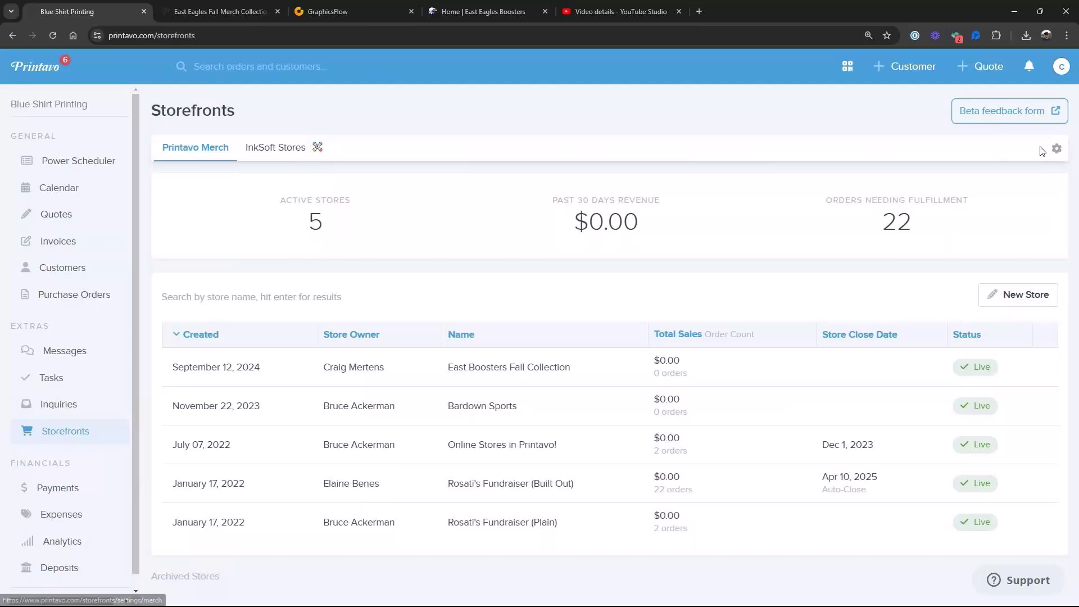
click(308, 147)
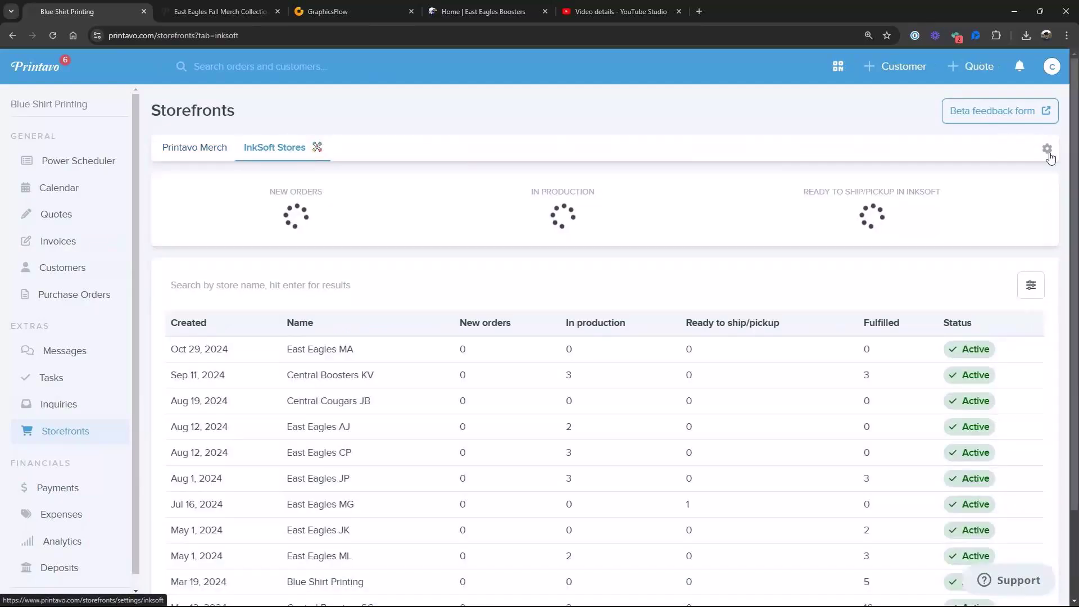
click(1049, 150)
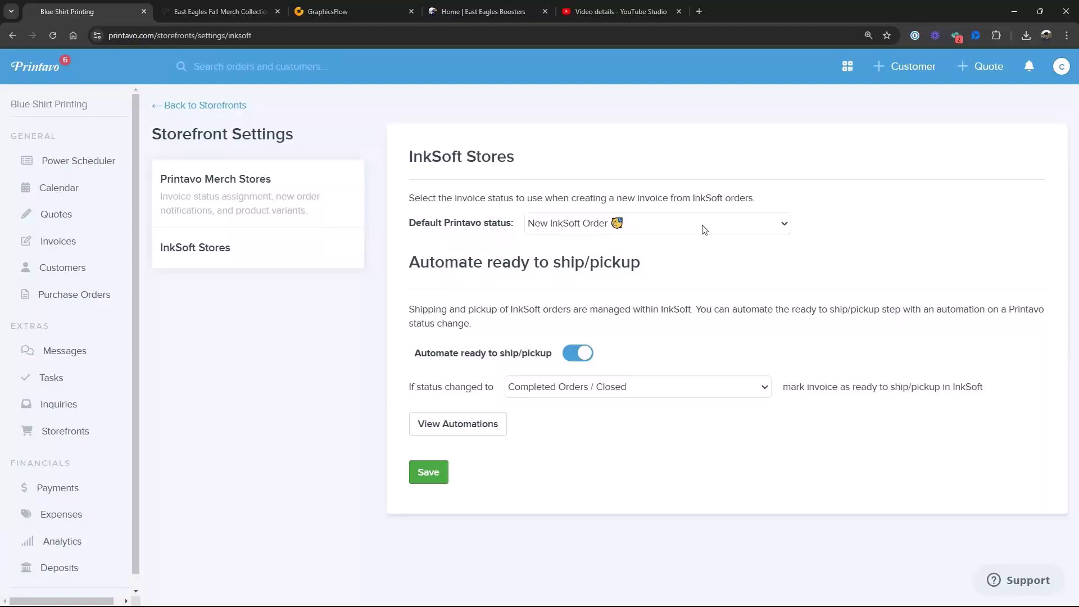
click(788, 230)
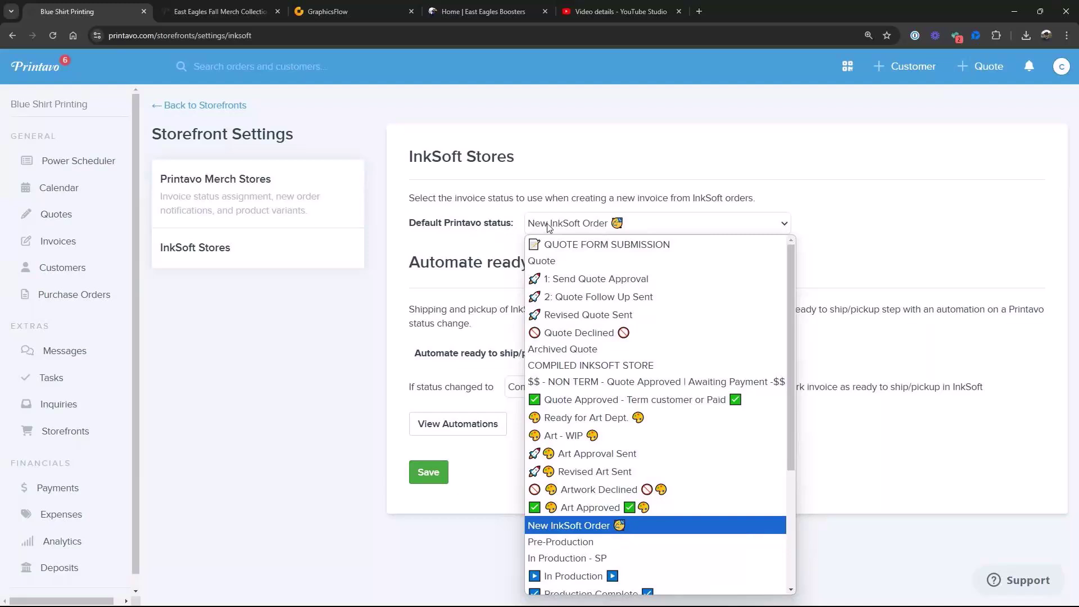
click(492, 247)
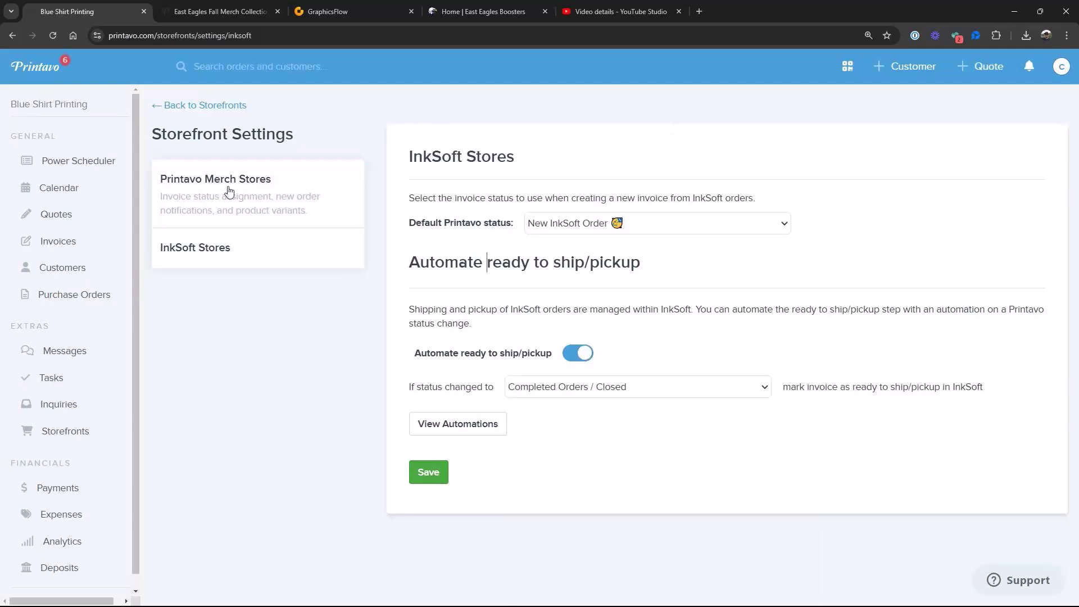
Open the newest East Eagles Boosters invoice and look through its line items and imprints
click(73, 241)
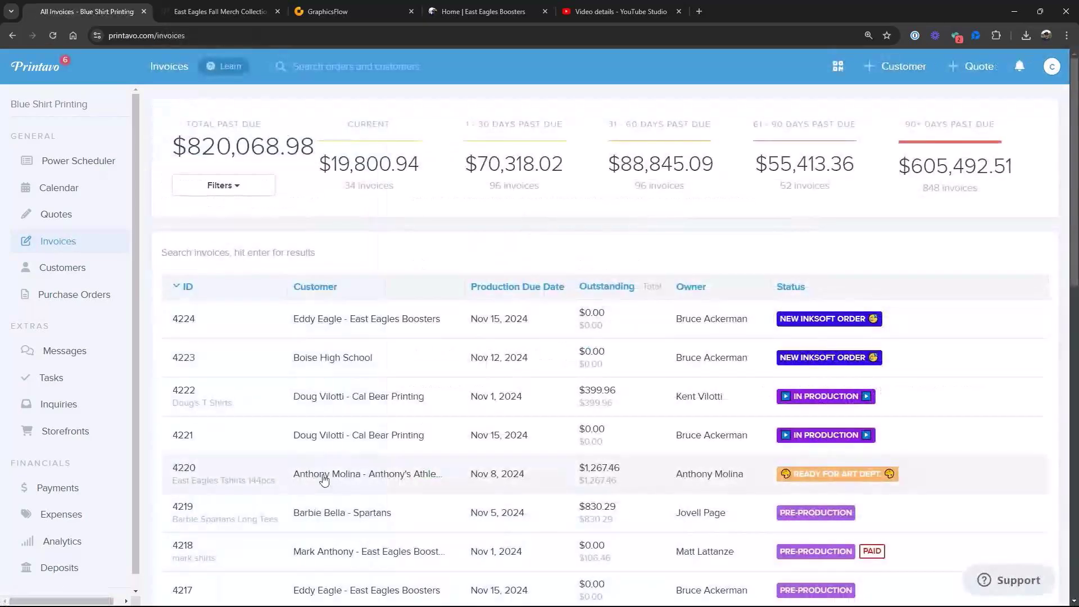
click(383, 326)
scroll(598, 306, down, 6)
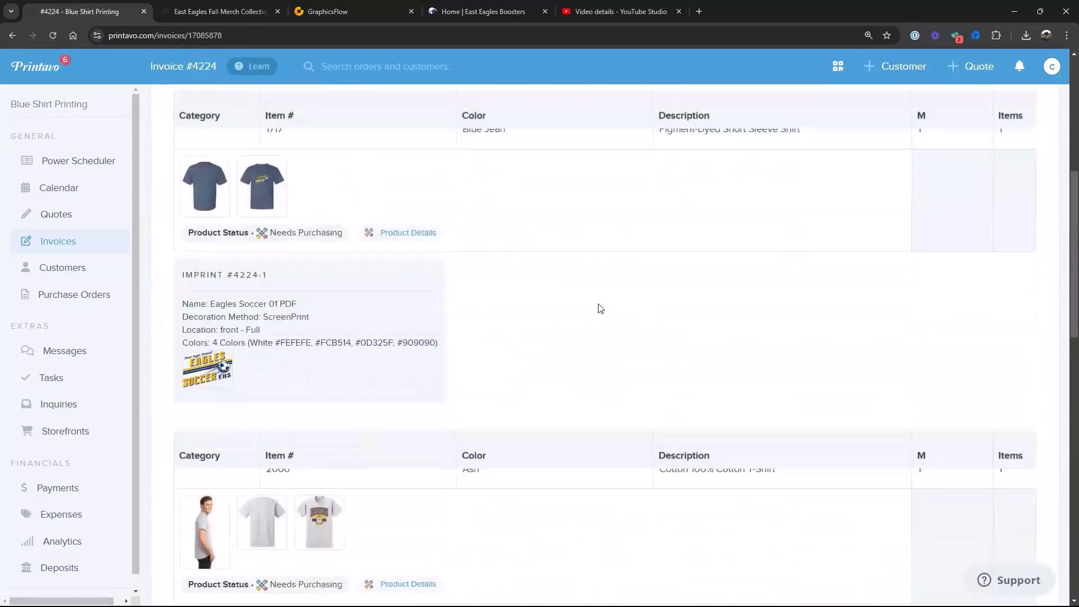
scroll(599, 308, down, 10)
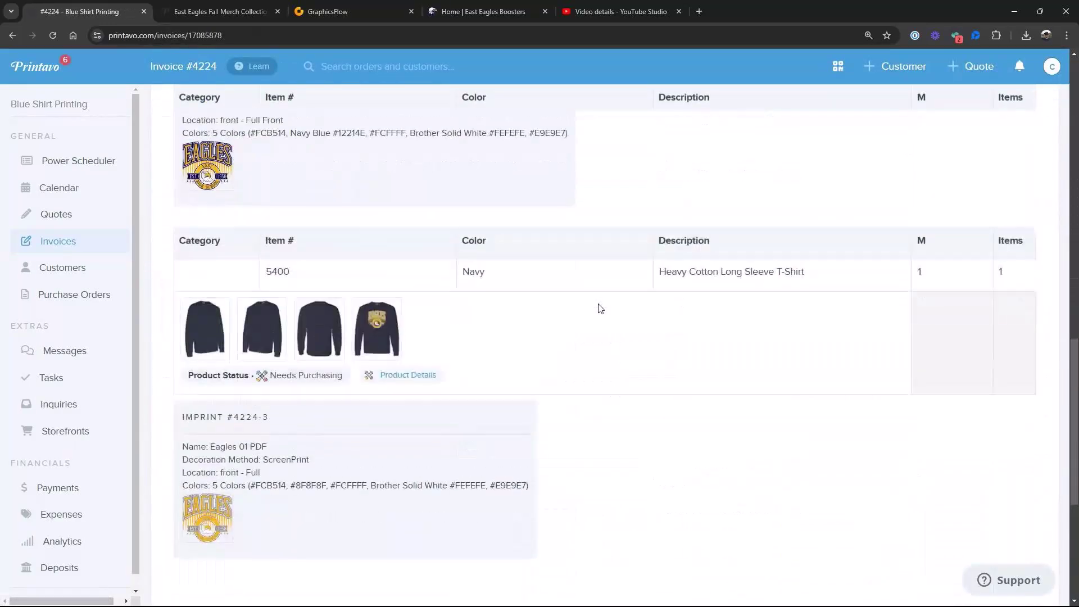
scroll(598, 308, up, 3)
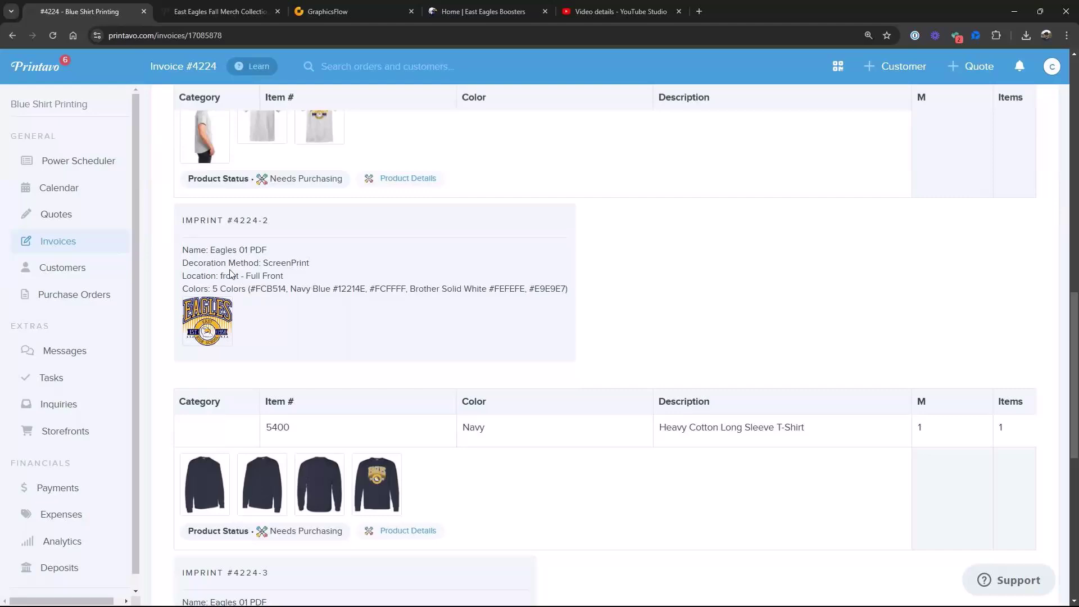
scroll(427, 284, down, 6)
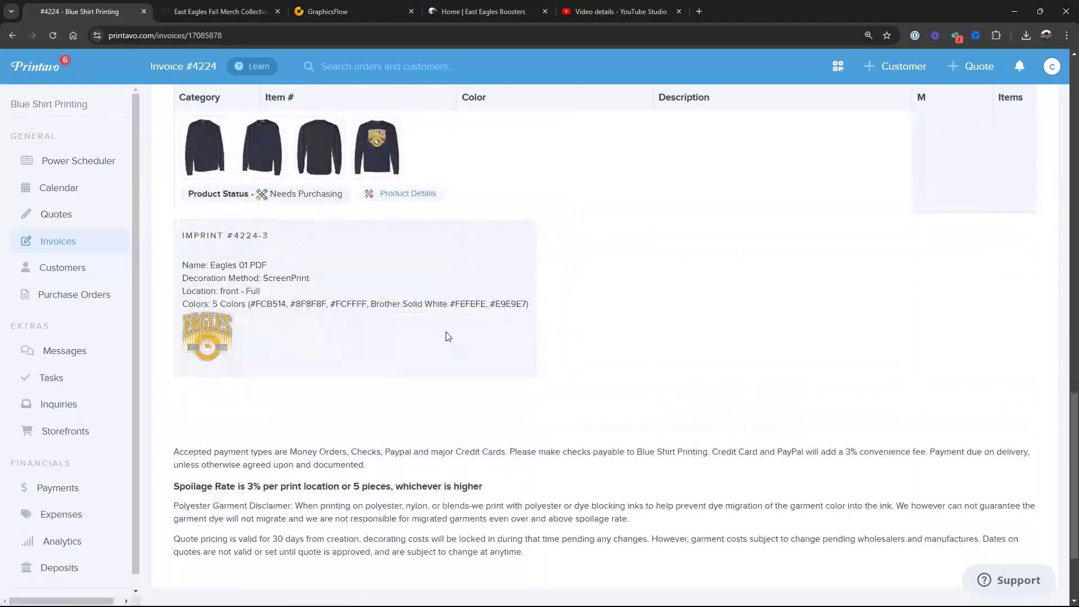
View the long sleeve shirt's Eagles imprint artwork enlarged, close it and review the invoice back up to its due dates
click(220, 328)
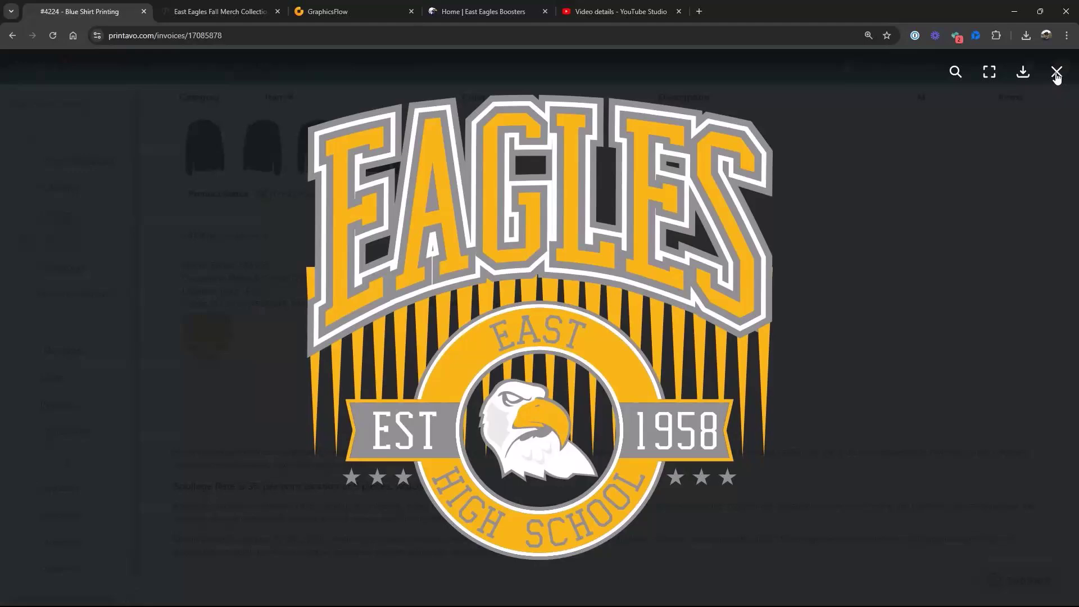
click(1056, 73)
scroll(676, 312, up, 7)
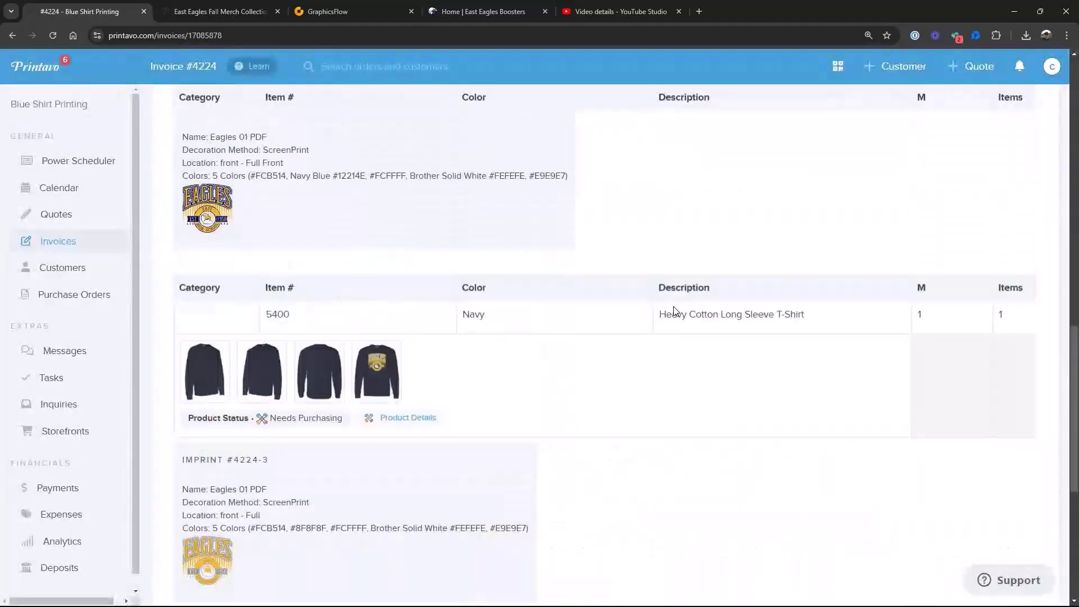
scroll(676, 312, up, 8)
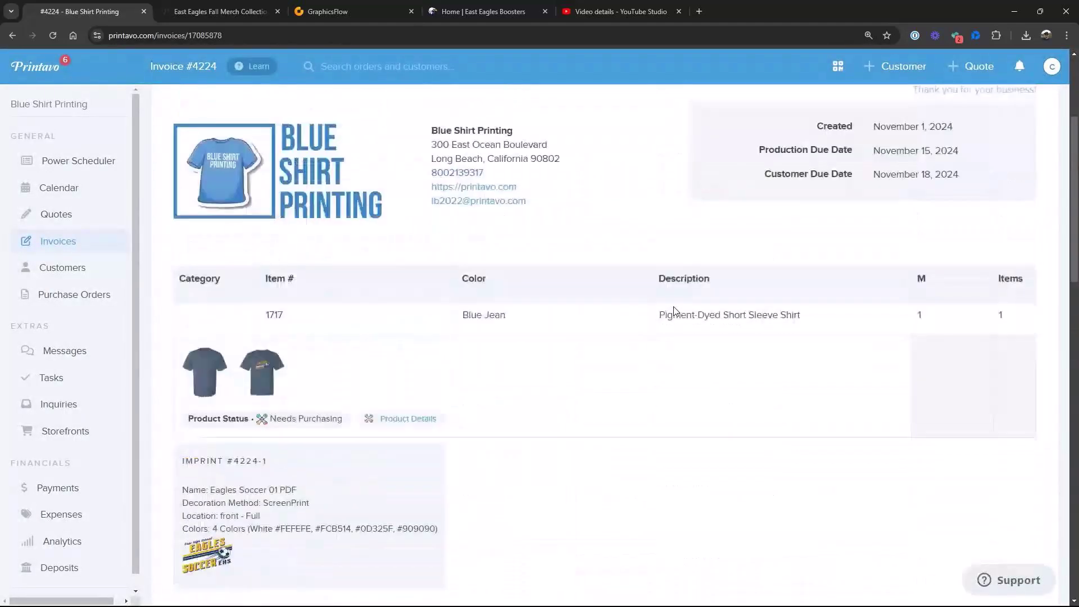
scroll(534, 397, down, 2)
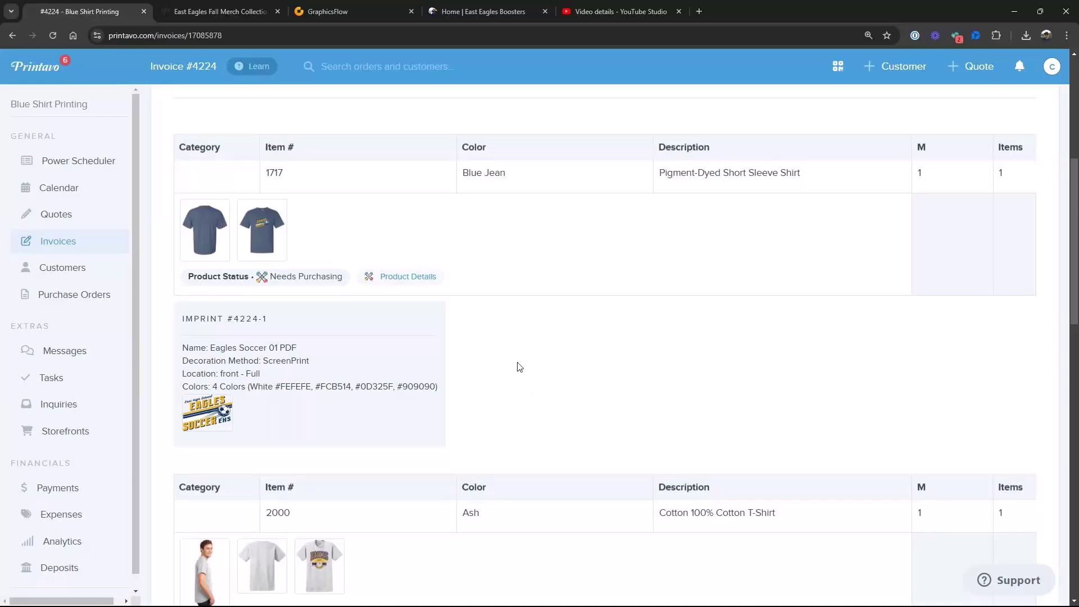
scroll(514, 362, up, 3)
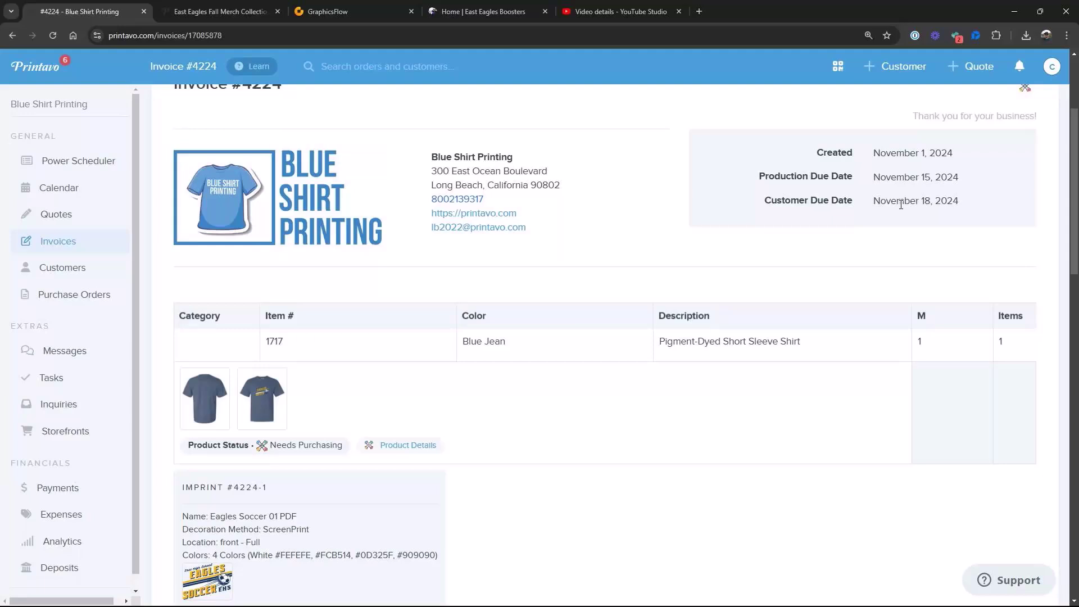
Start editing the invoice and set the Pigment-Dyed Short Sleeve Shirt's category to Screen Printing
scroll(851, 290, up, 3)
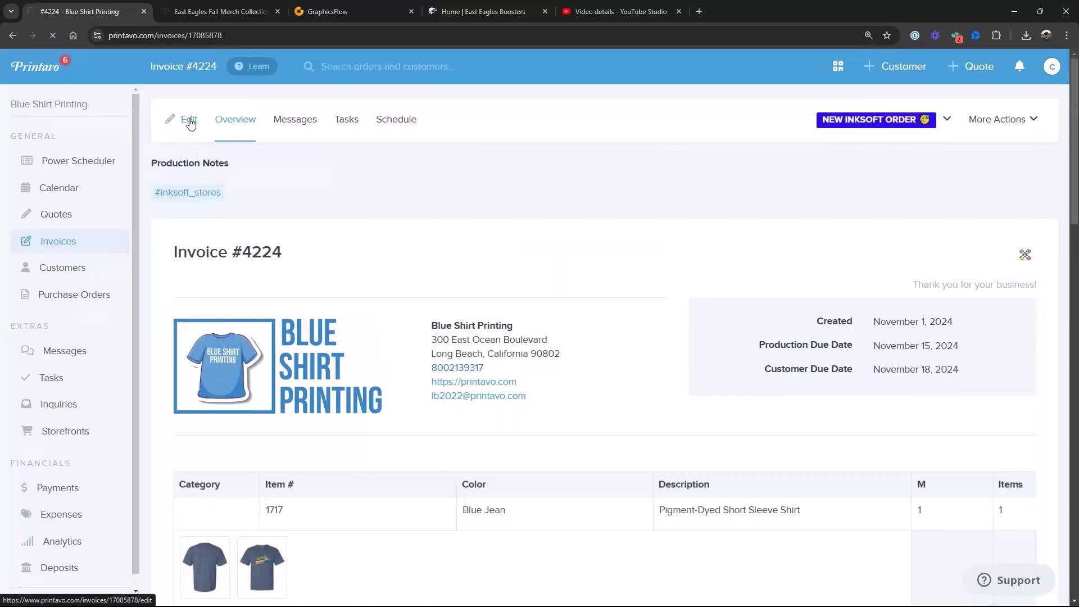
scroll(535, 340, down, 5)
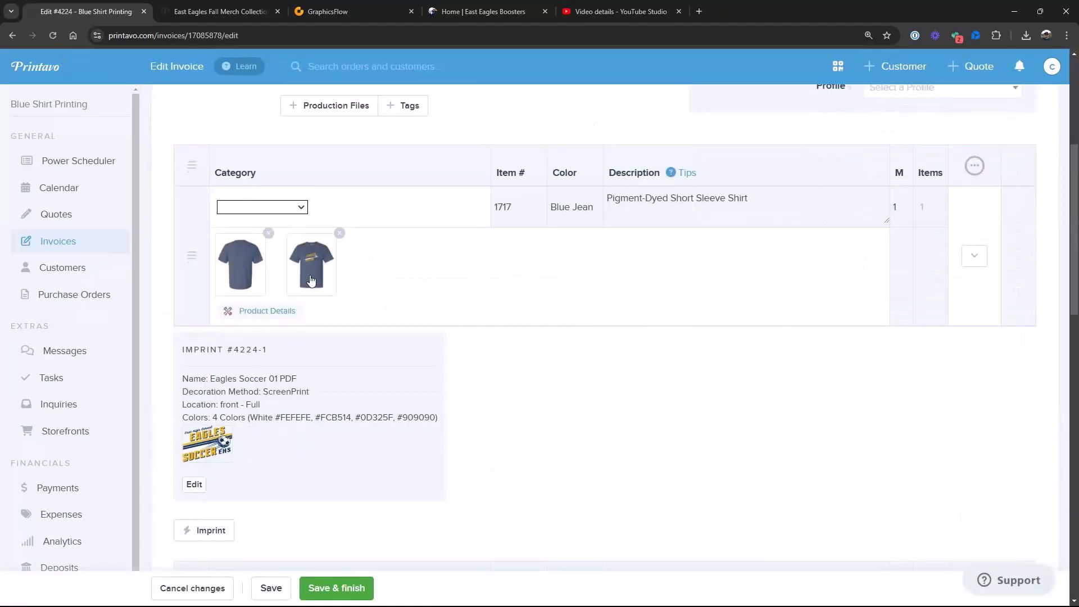
click(301, 207)
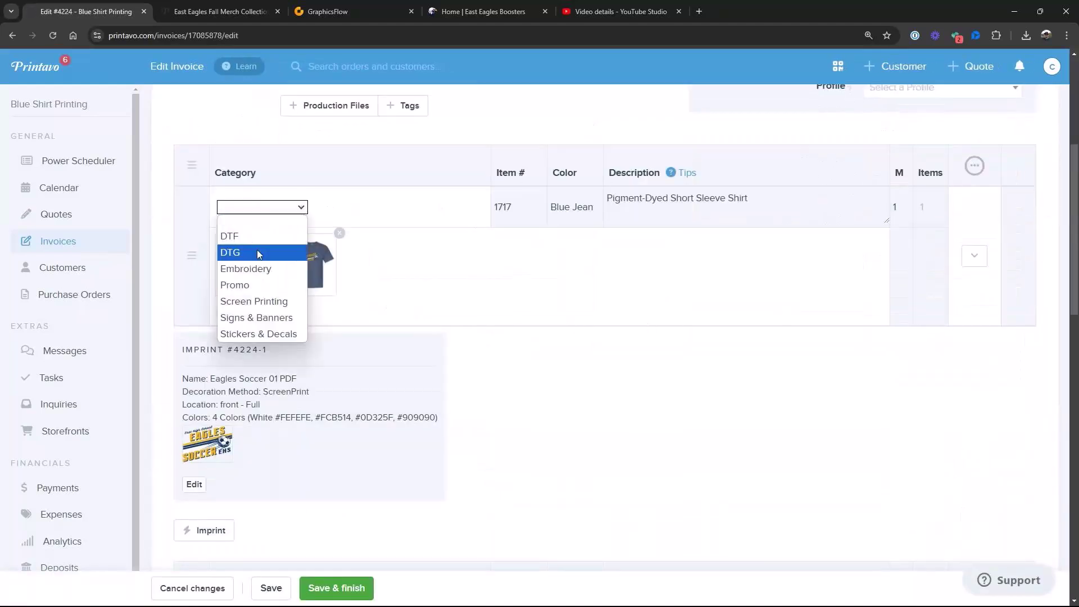
click(260, 301)
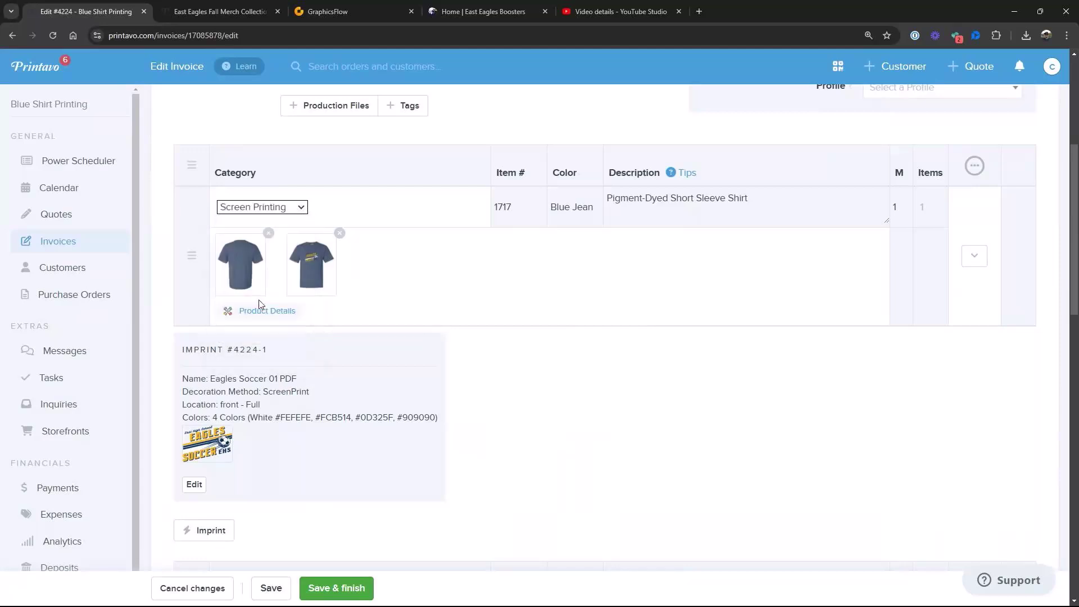
Set the type of work of the shirt's Eagles Soccer imprint to Screen Printing and check its details
click(214, 537)
click(641, 225)
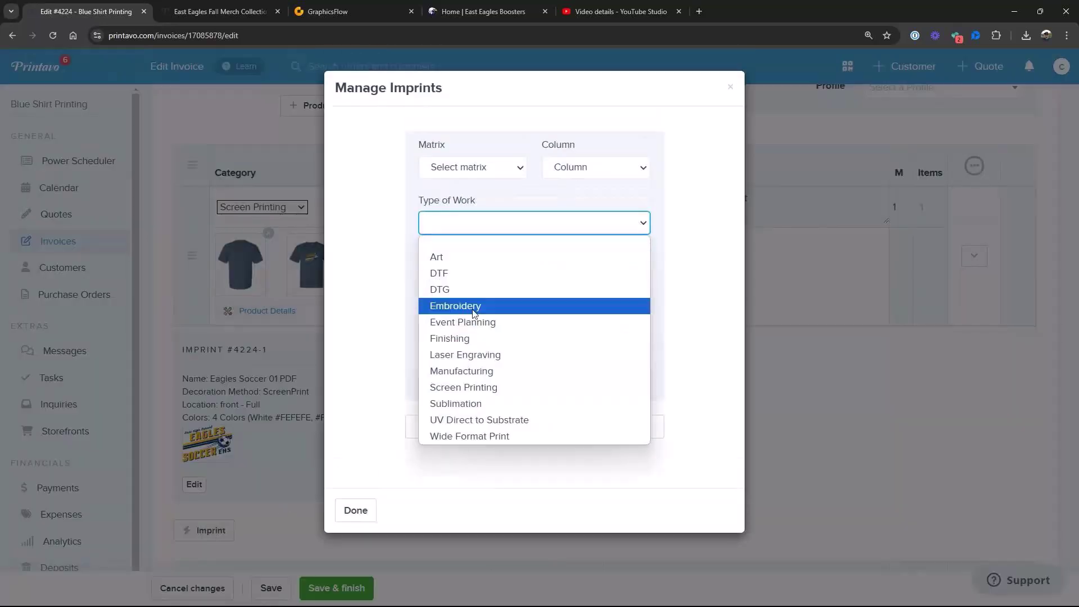
click(465, 387)
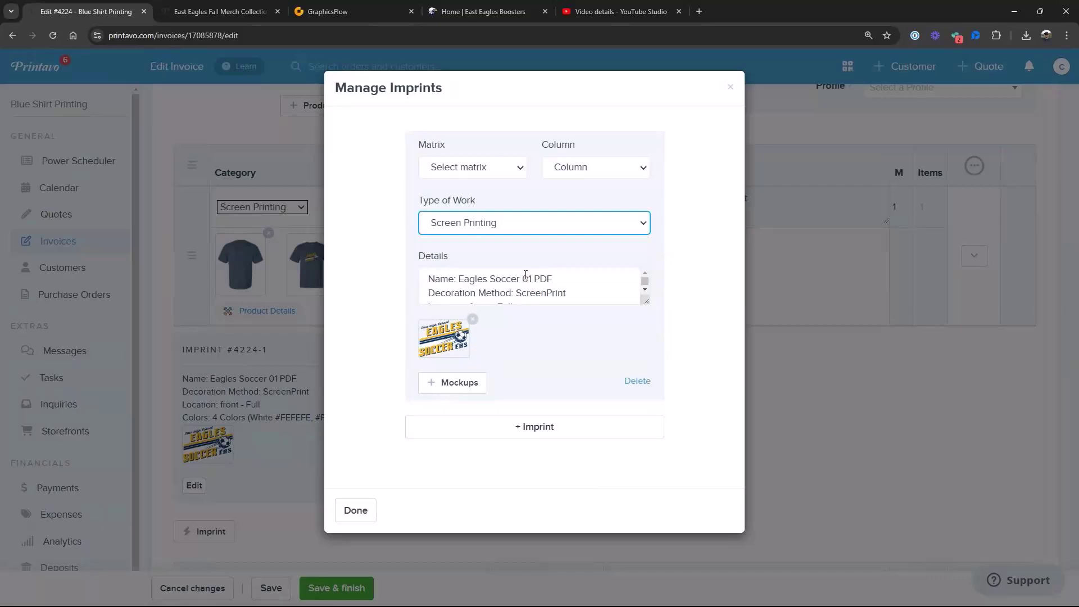
scroll(525, 274, down, 2)
click(361, 517)
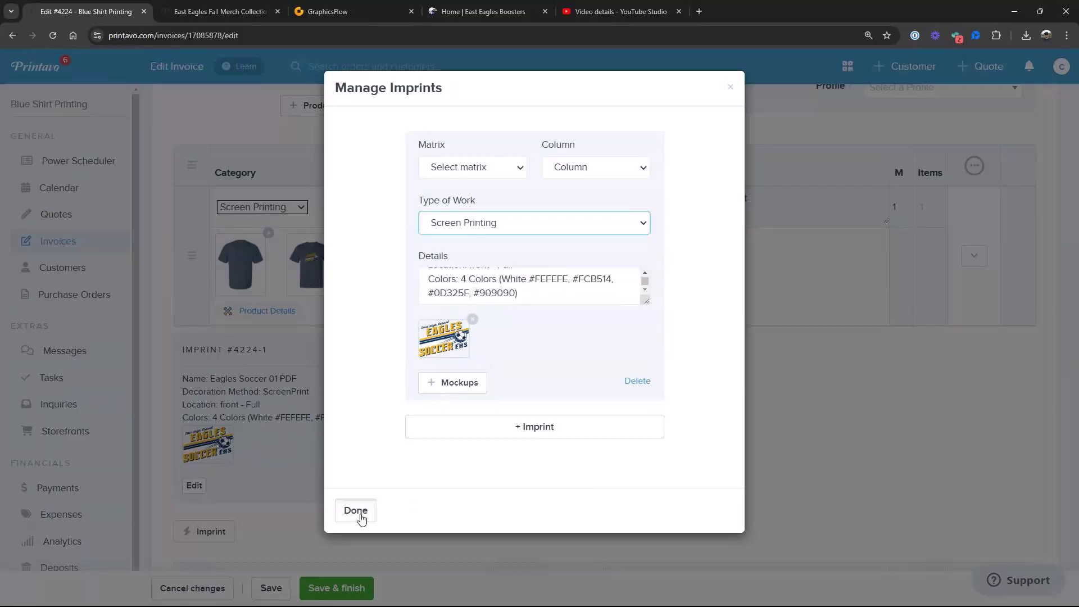
Set the Heavy Cotton Long Sleeve T-Shirt's category and the type of work of its Eagles imprint to DTG
scroll(388, 466, down, 5)
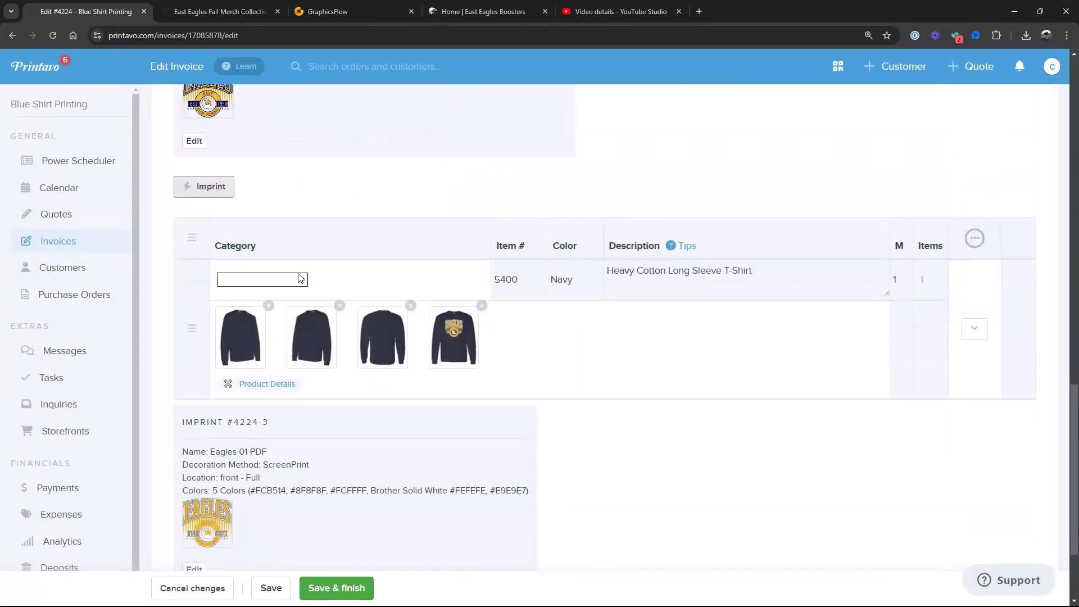
click(300, 278)
click(235, 323)
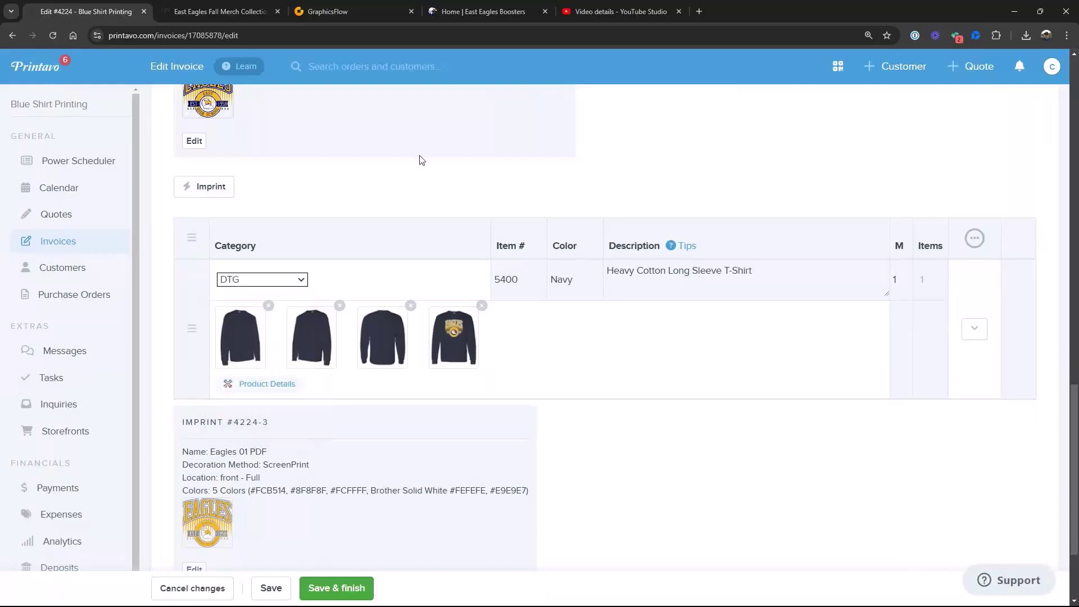
scroll(211, 472, down, 3)
click(216, 483)
click(629, 223)
click(449, 291)
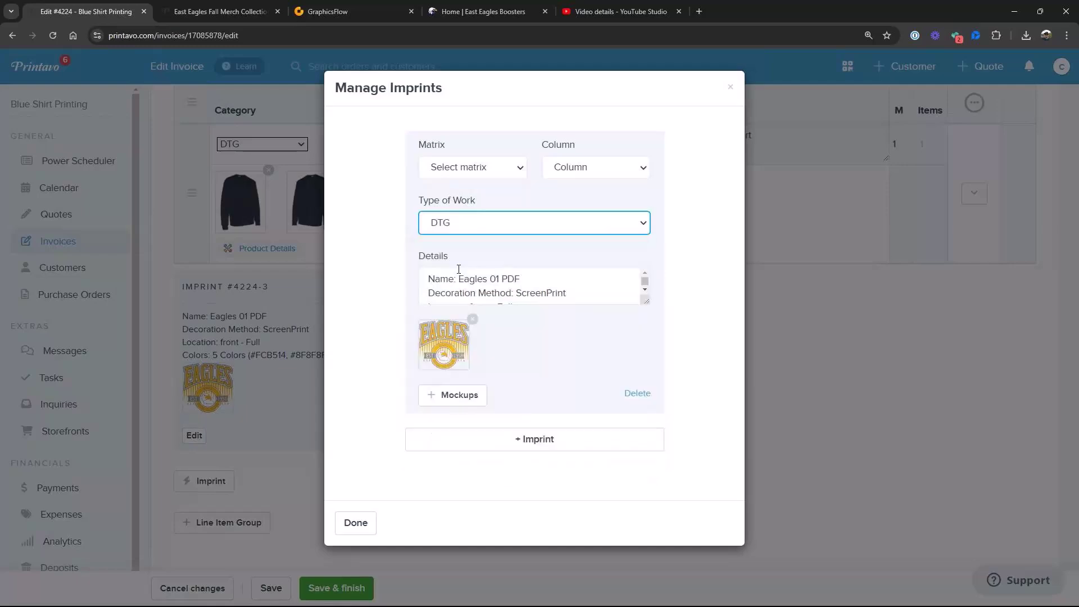
click(362, 528)
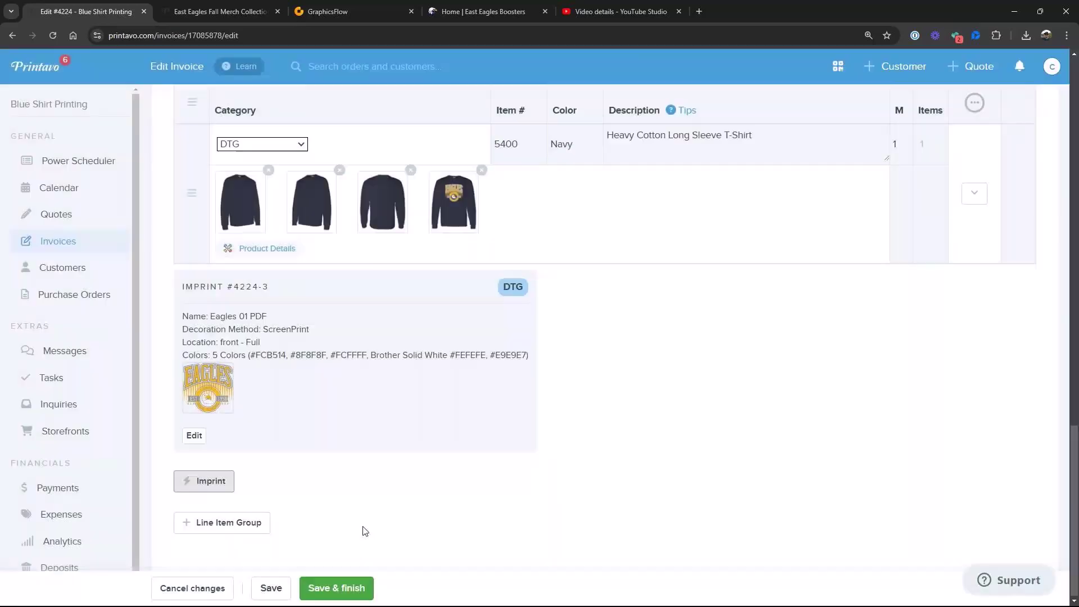
Look over the line items of the edited invoice, save the changes and finish editing
scroll(600, 379, up, 8)
scroll(600, 382, down, 8)
click(325, 588)
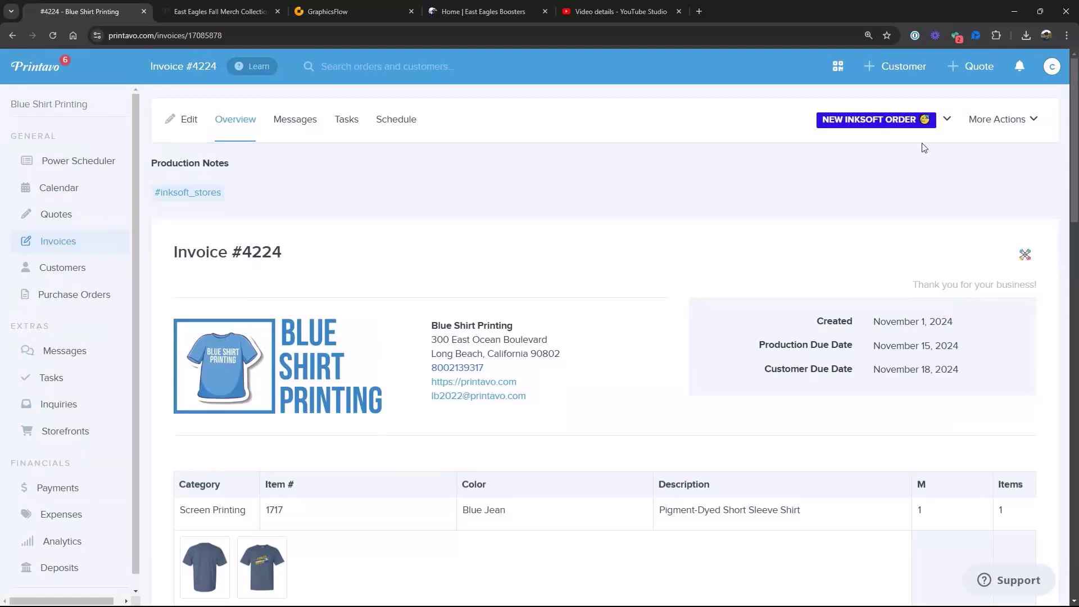
Look through the available invoice statuses and change the invoice's status to Ready for Art Dept
click(947, 125)
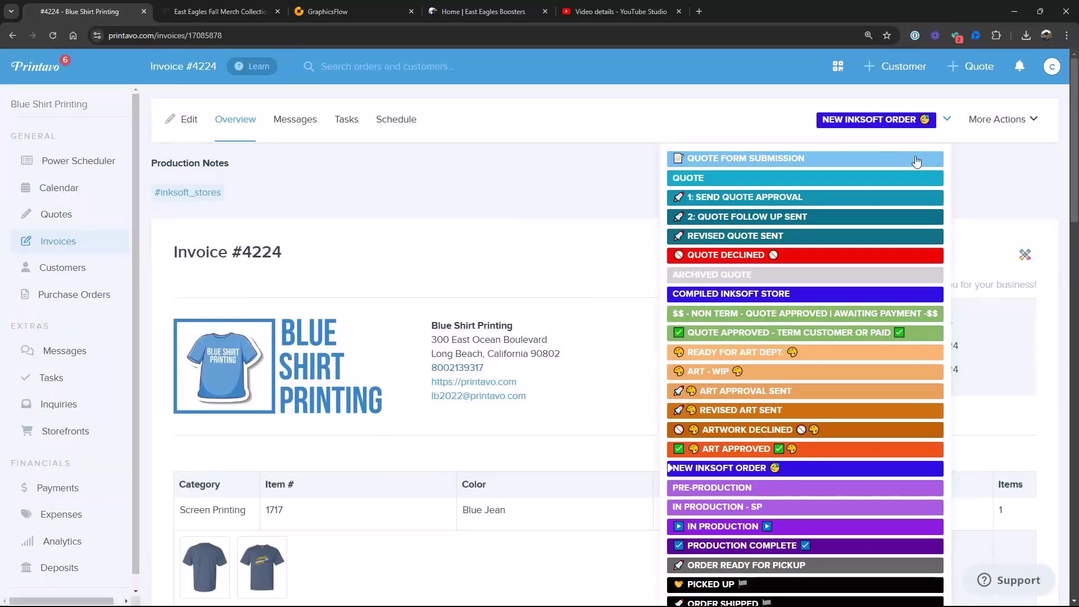
scroll(908, 209, down, 1)
scroll(907, 209, down, 6)
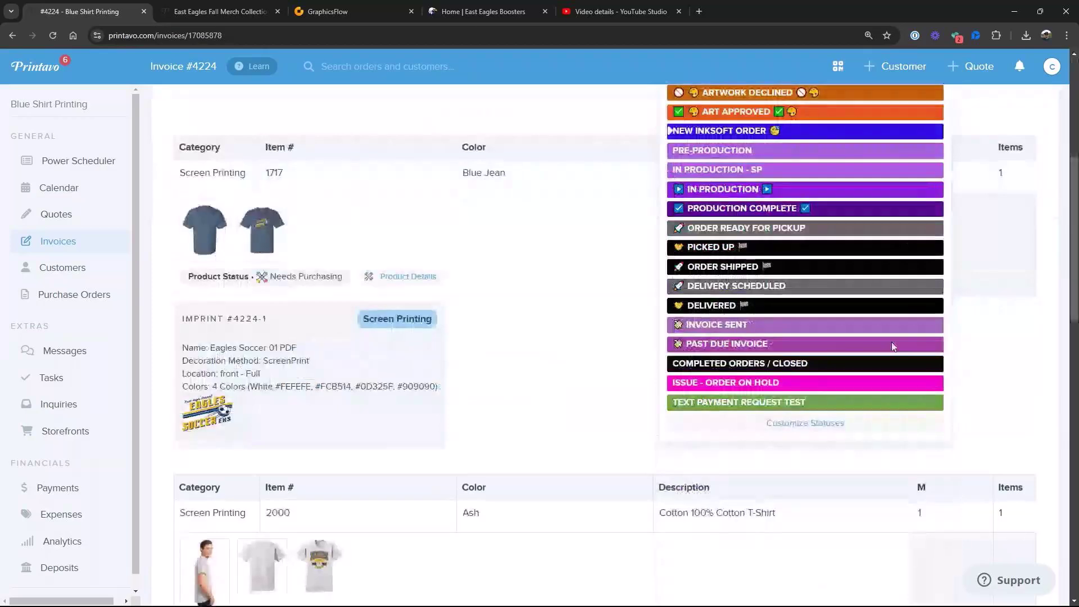
scroll(897, 416, up, 6)
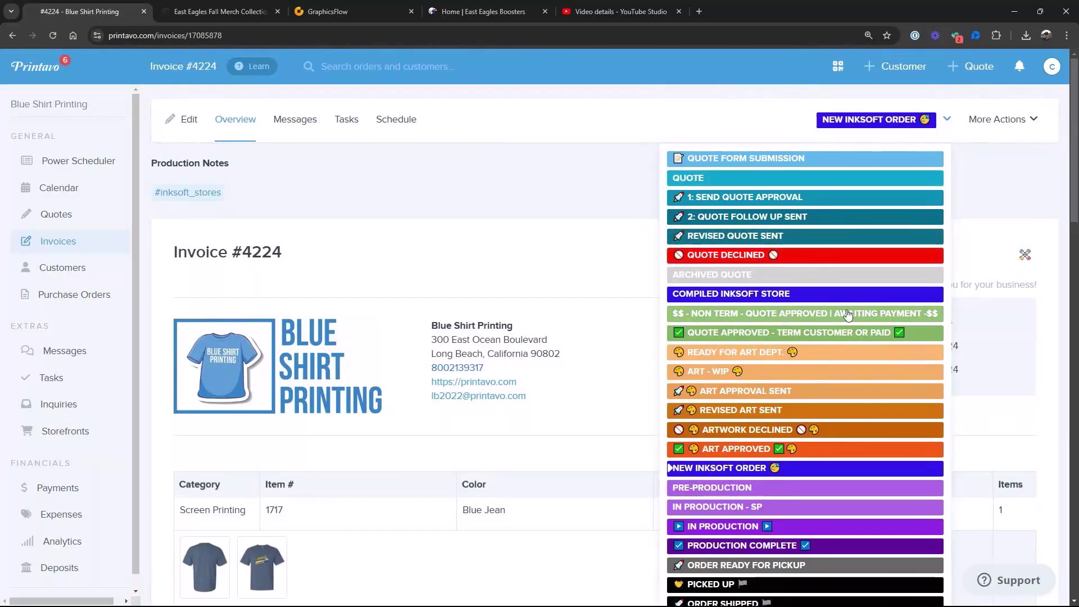
scroll(837, 331, down, 2)
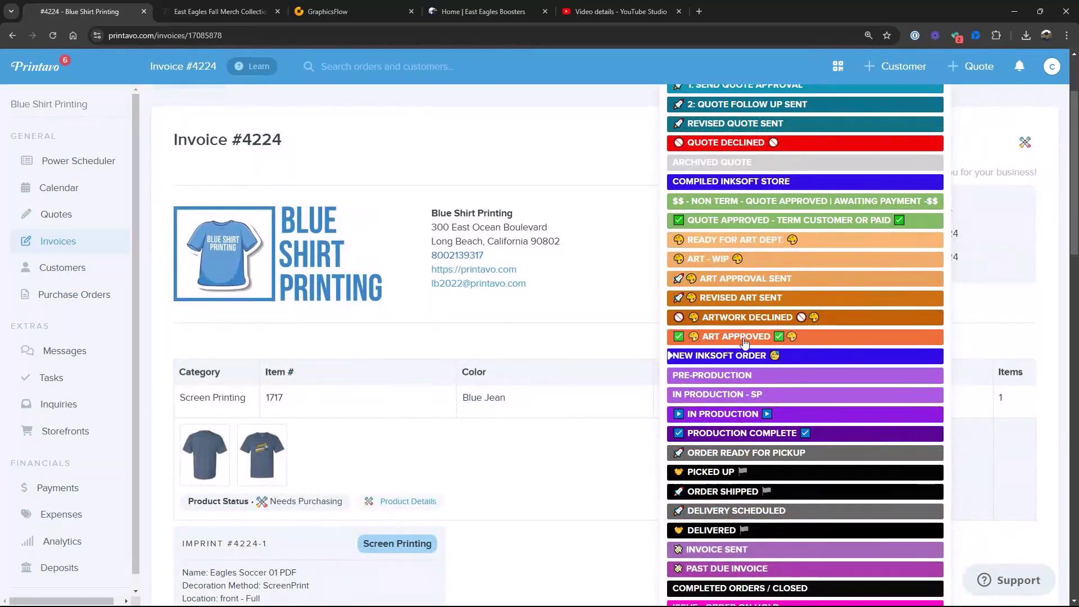
scroll(709, 341, down, 2)
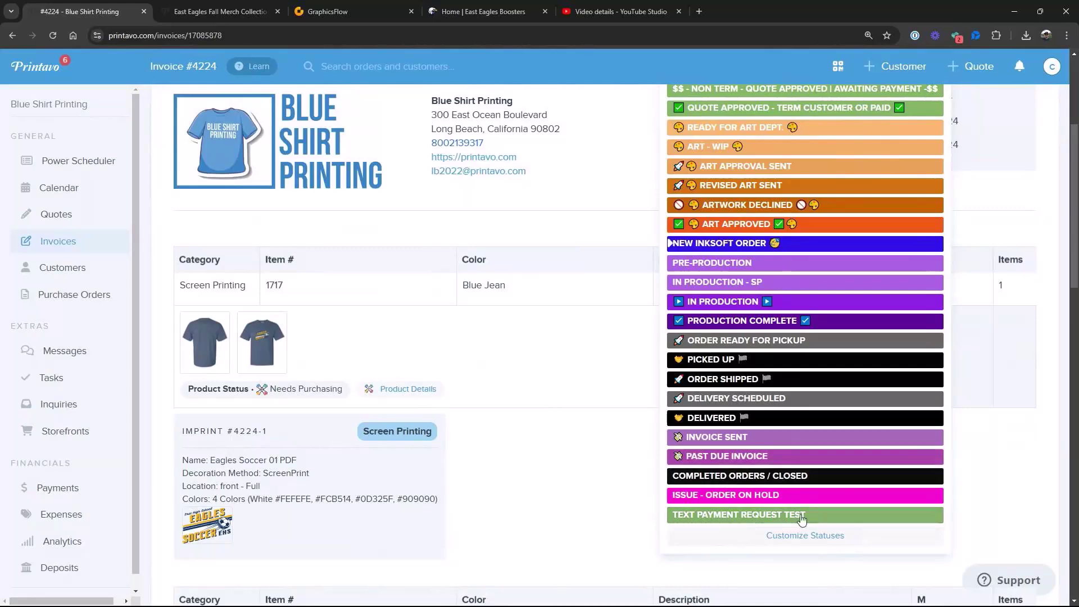
scroll(683, 132, up, 3)
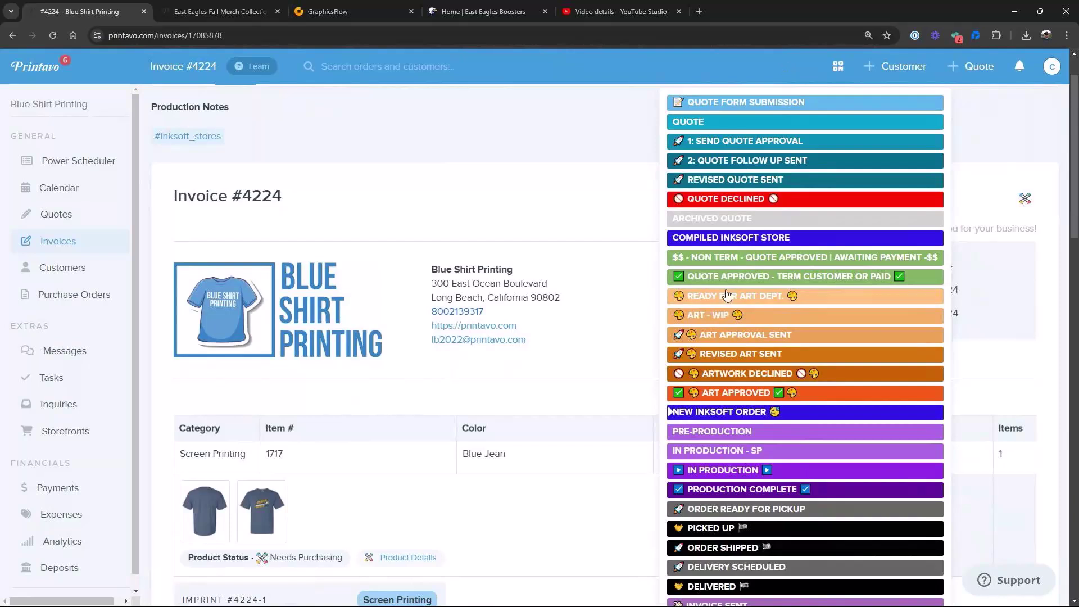
click(758, 301)
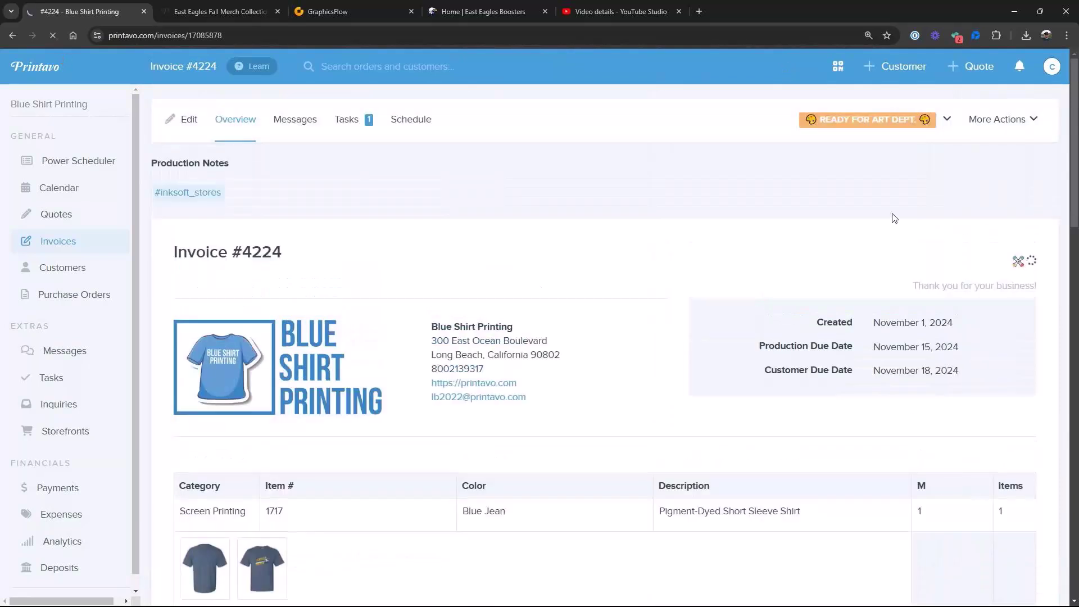
Open the invoice's tasks and assign the Review Artwork task to the last team member listed
click(352, 121)
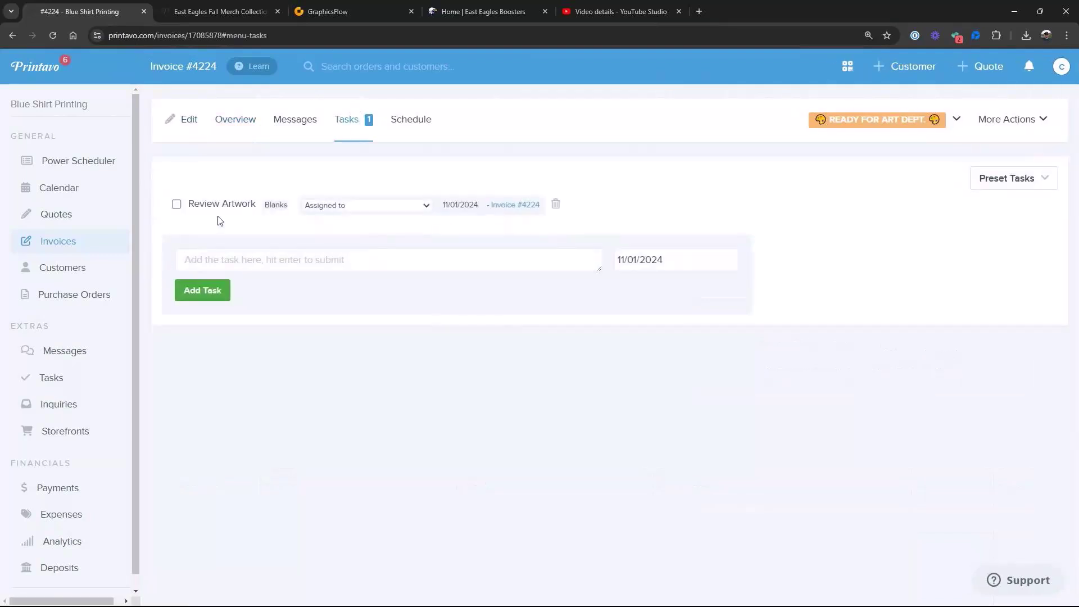
click(428, 208)
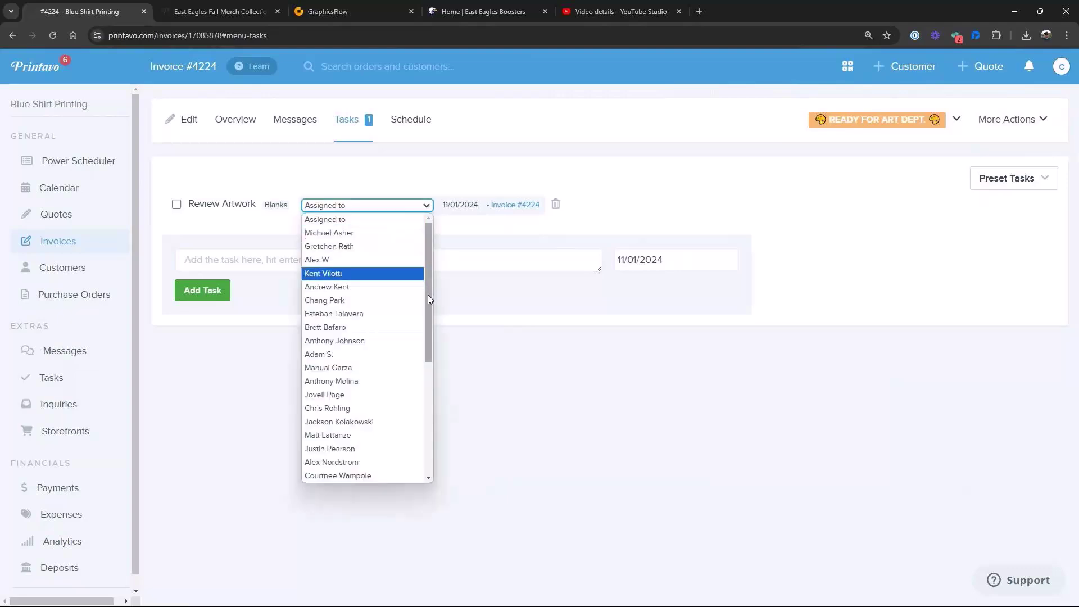
drag(426, 295, 436, 460)
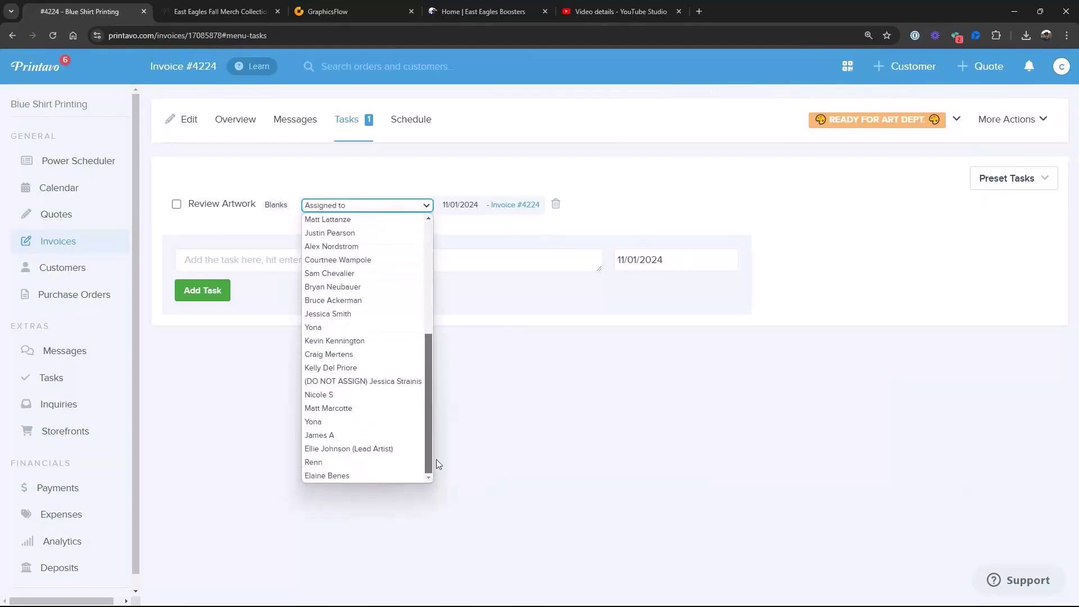
click(349, 475)
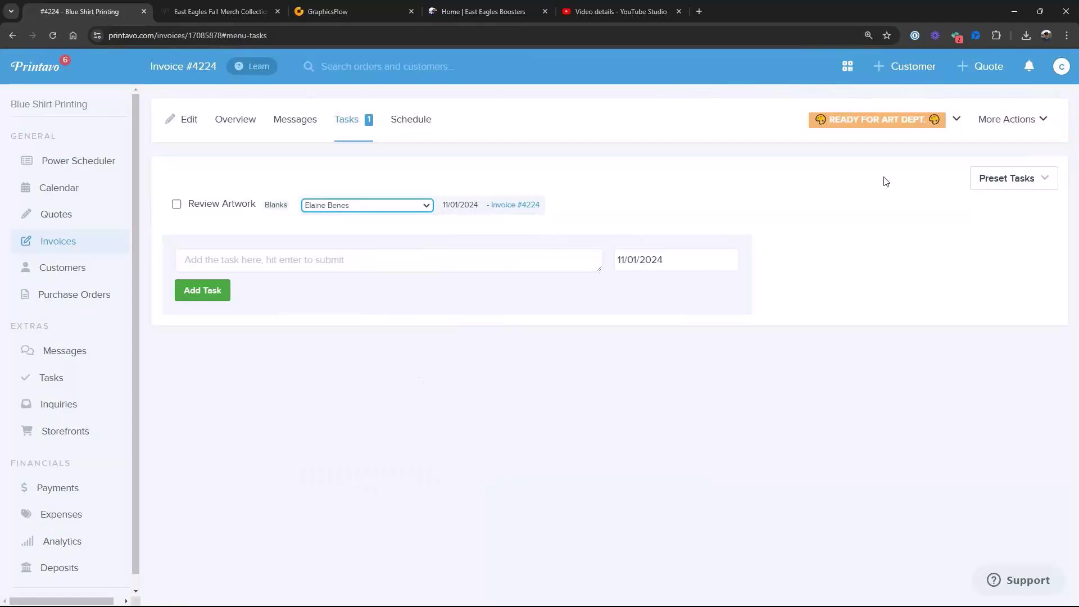
Change the invoice's status to Art Approved and open its task list
click(956, 119)
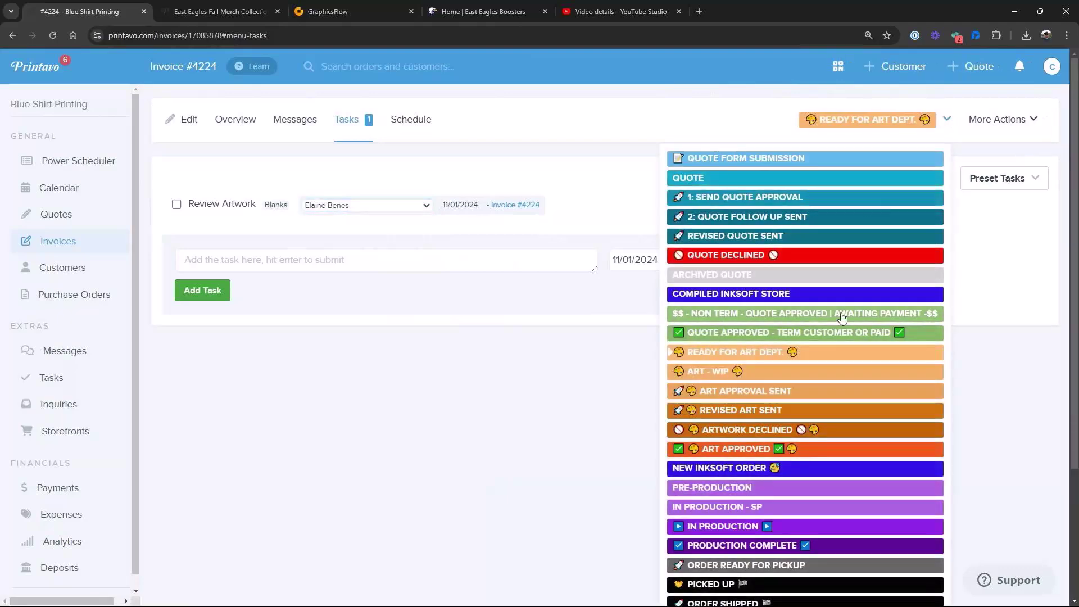
click(737, 454)
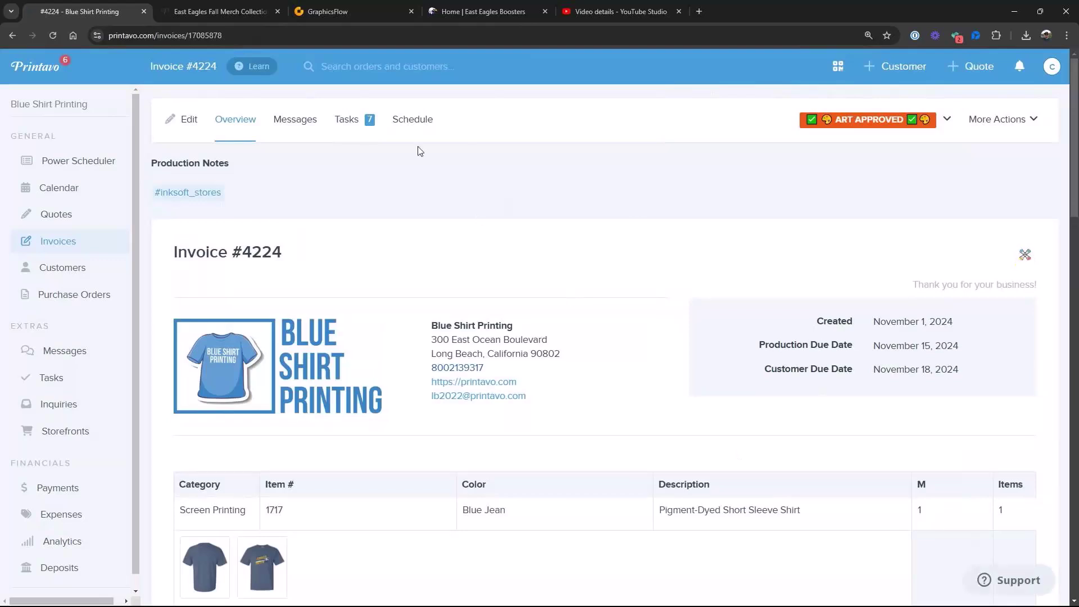
click(346, 120)
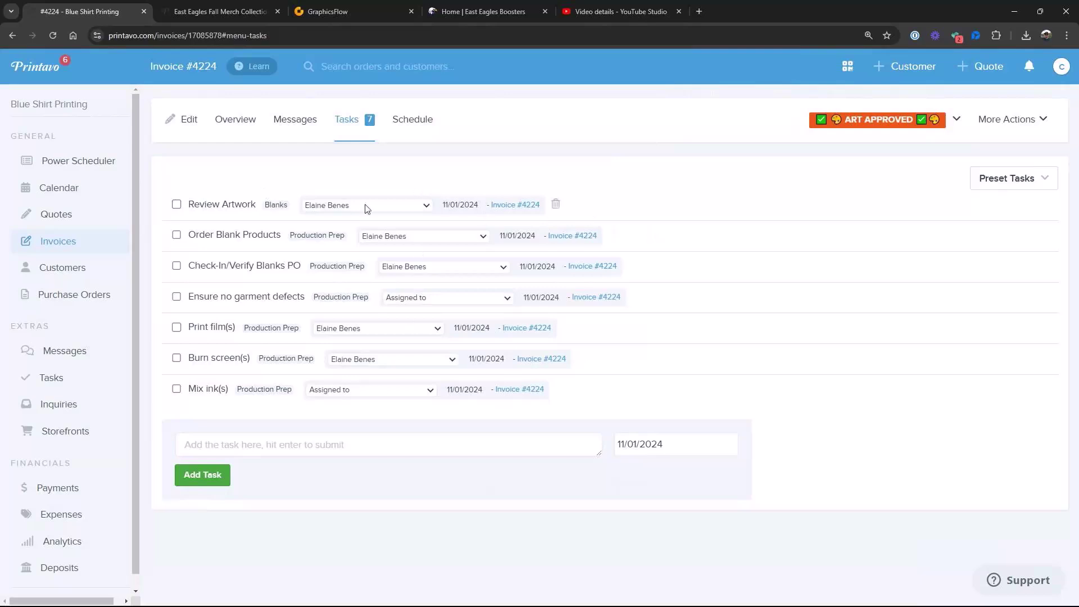
Assign the Mix ink(s), Burn screen(s), Print film(s) and Ensure no garment defects tasks to the Lead Artist
click(430, 390)
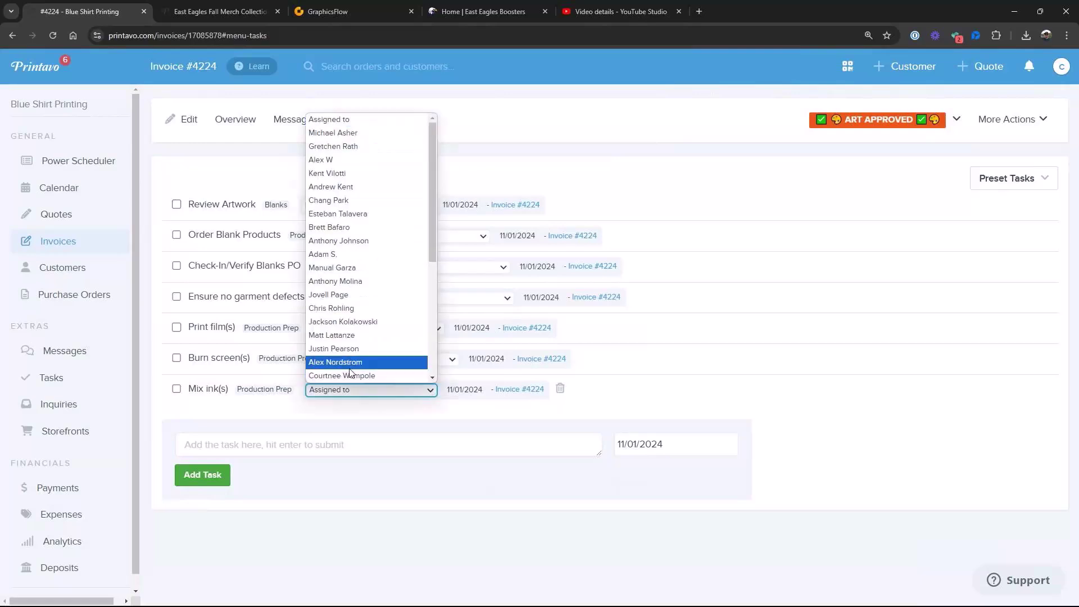
click(352, 318)
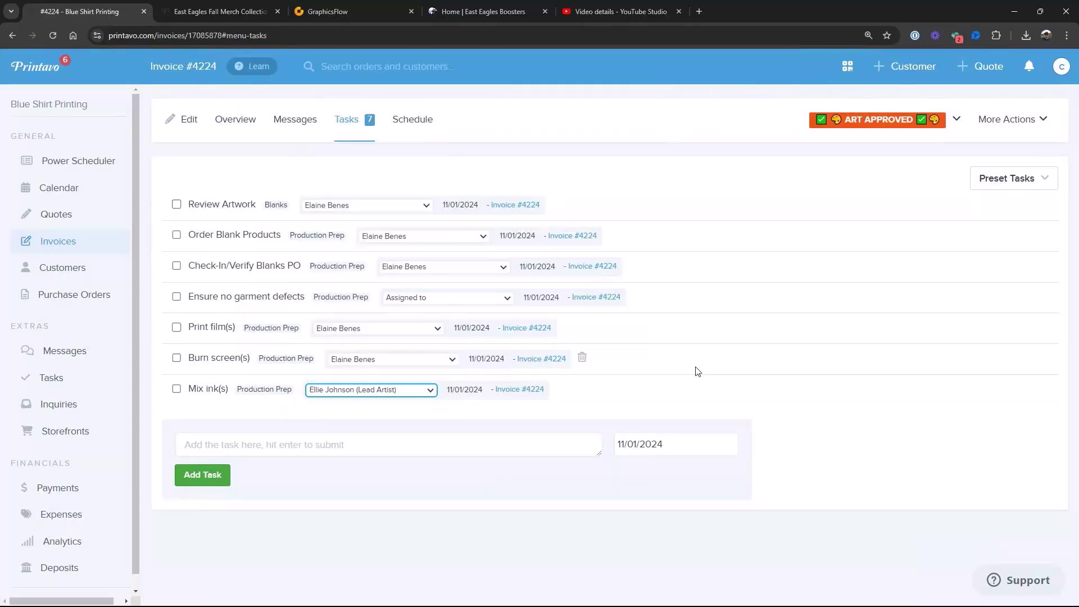
click(453, 360)
click(410, 317)
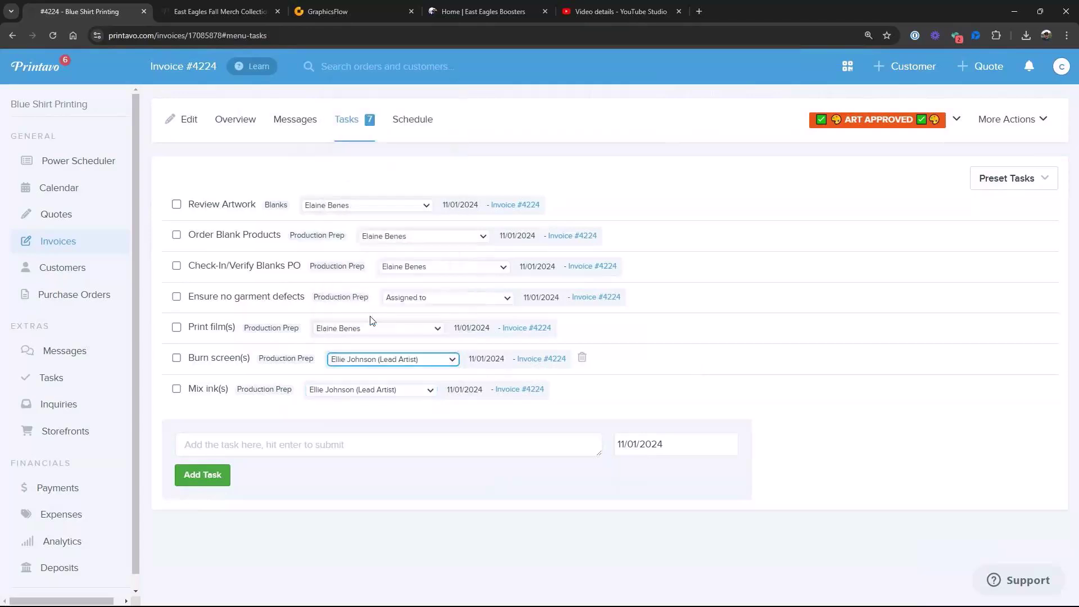
click(407, 329)
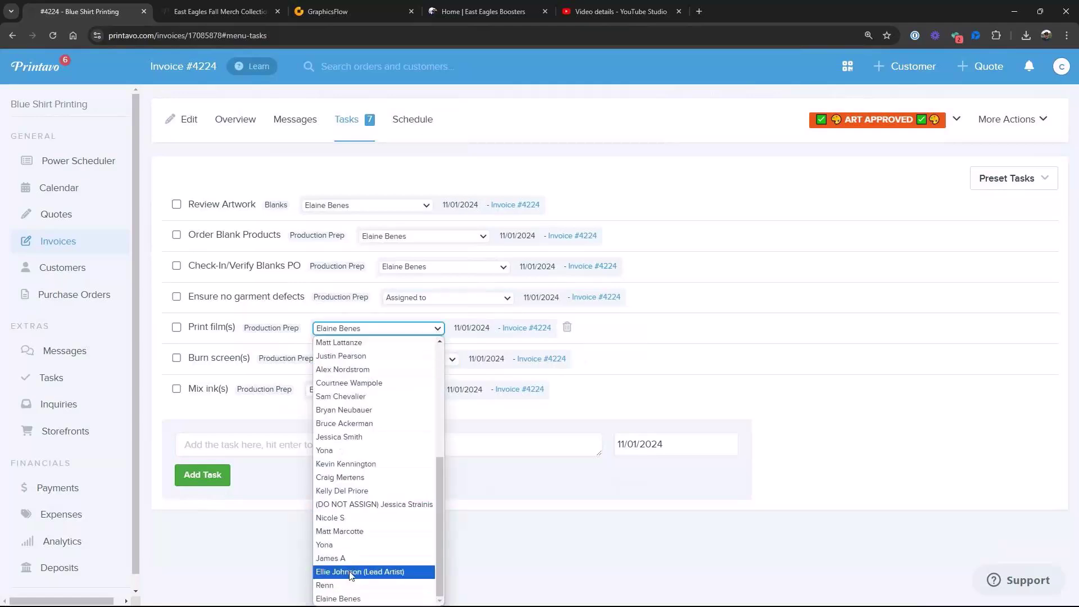
click(350, 572)
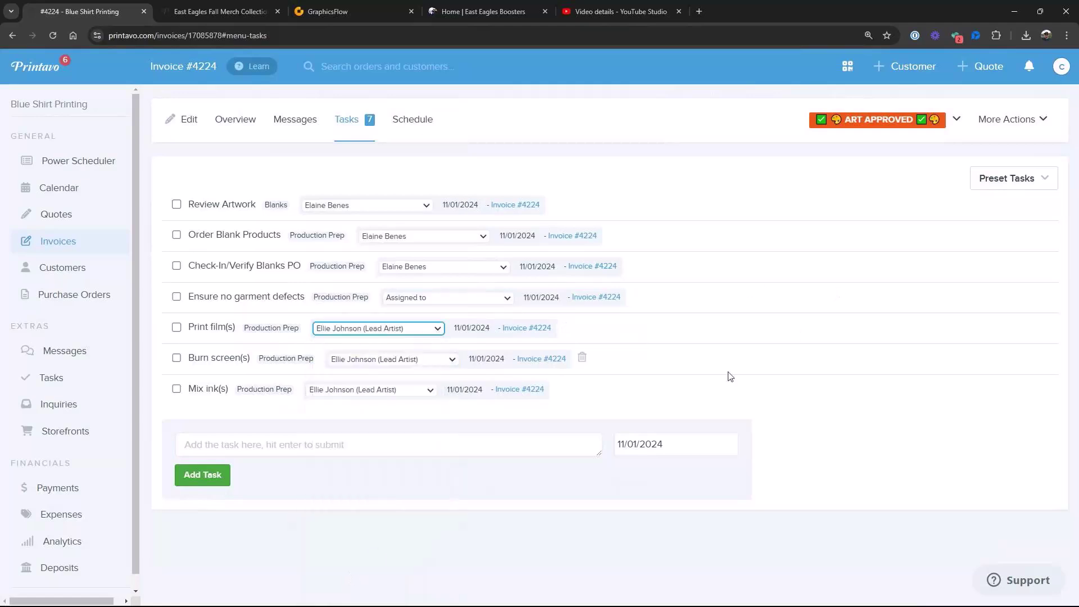
click(507, 299)
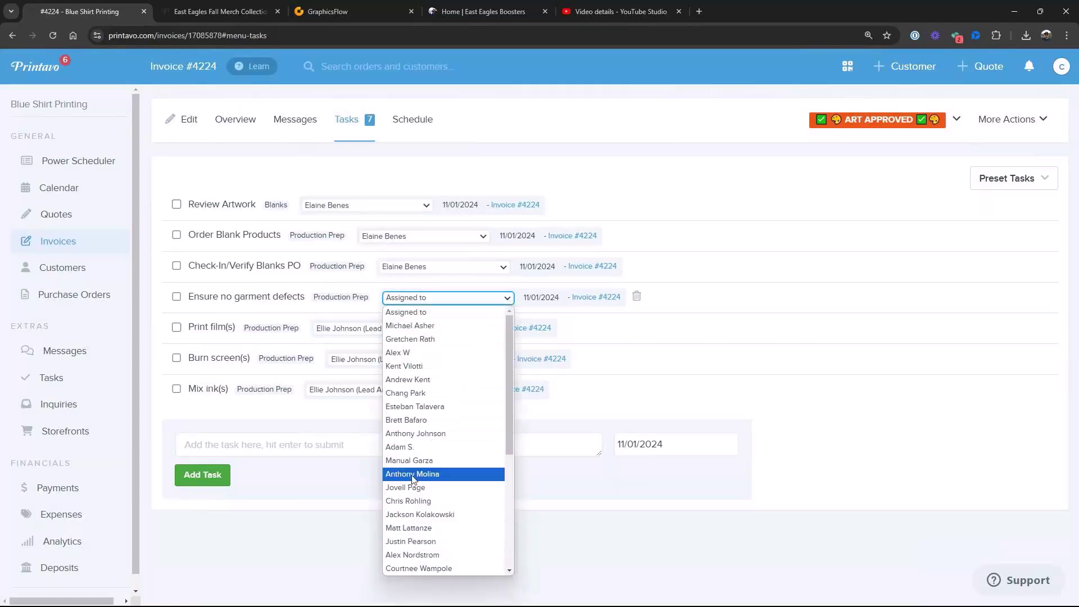
scroll(474, 548, down, 5)
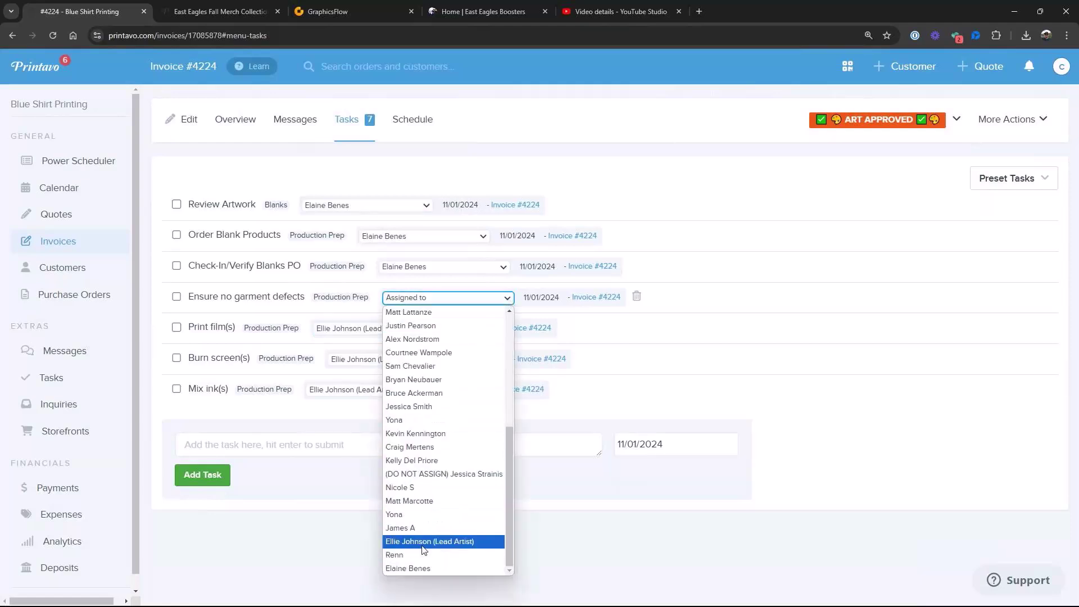
click(472, 544)
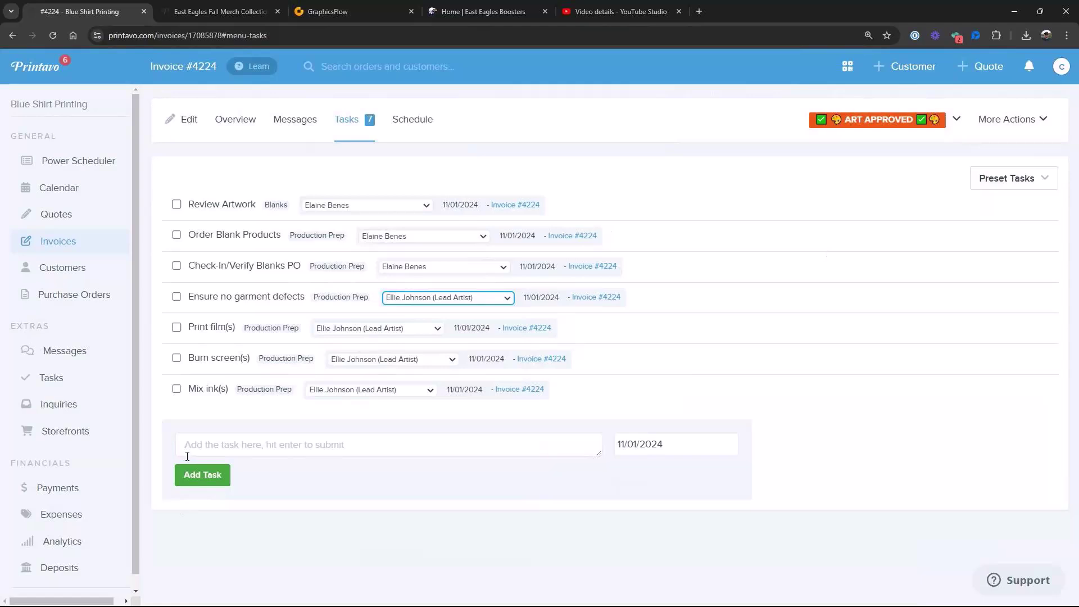
Check which preset tasks are available and mark the Review Artwork task as completed
click(1046, 183)
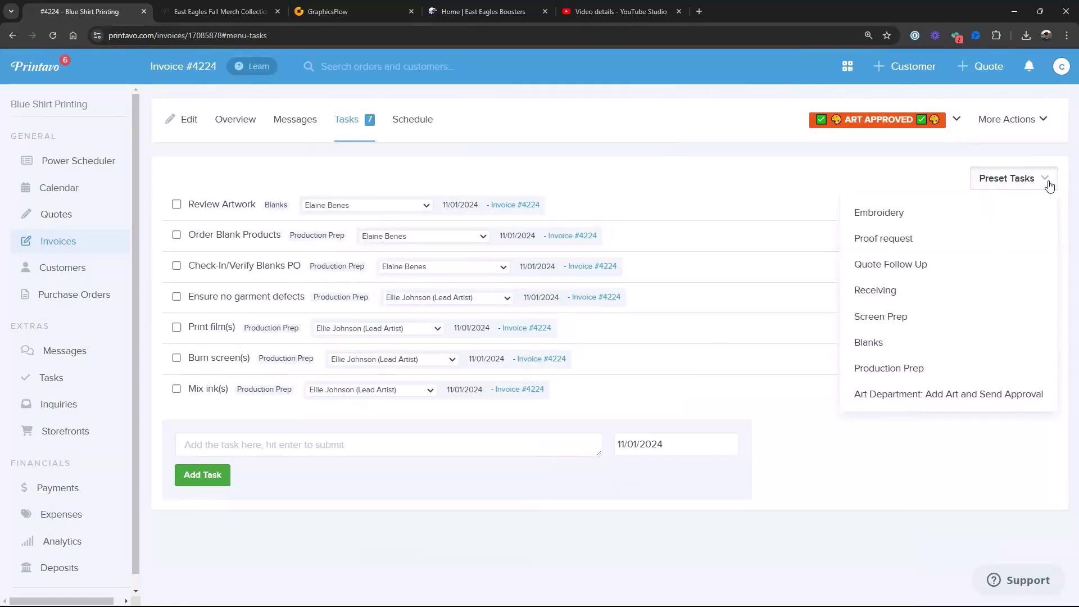
click(713, 176)
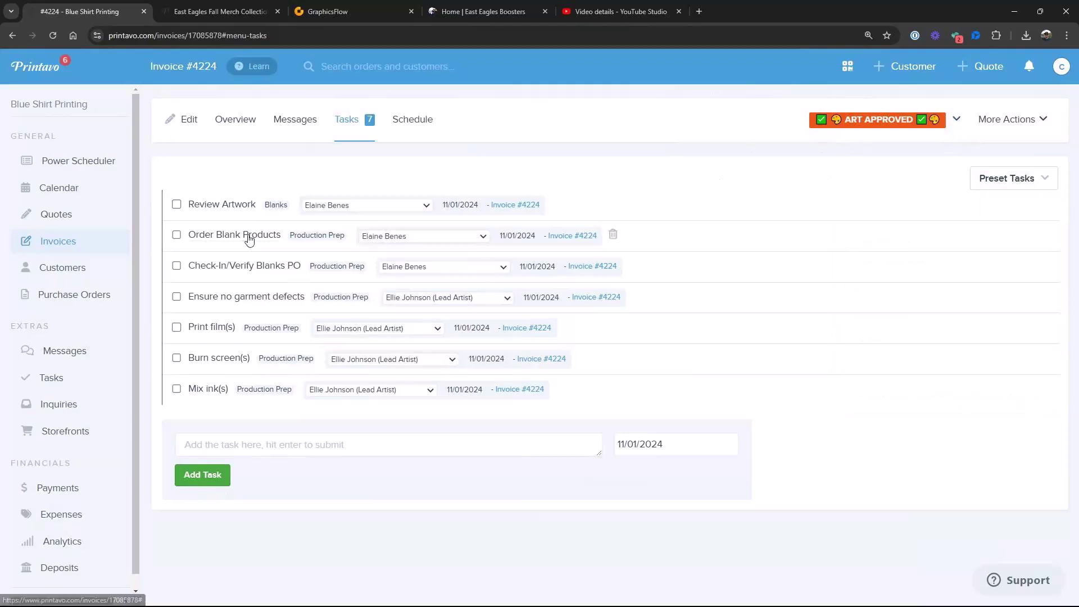
click(176, 204)
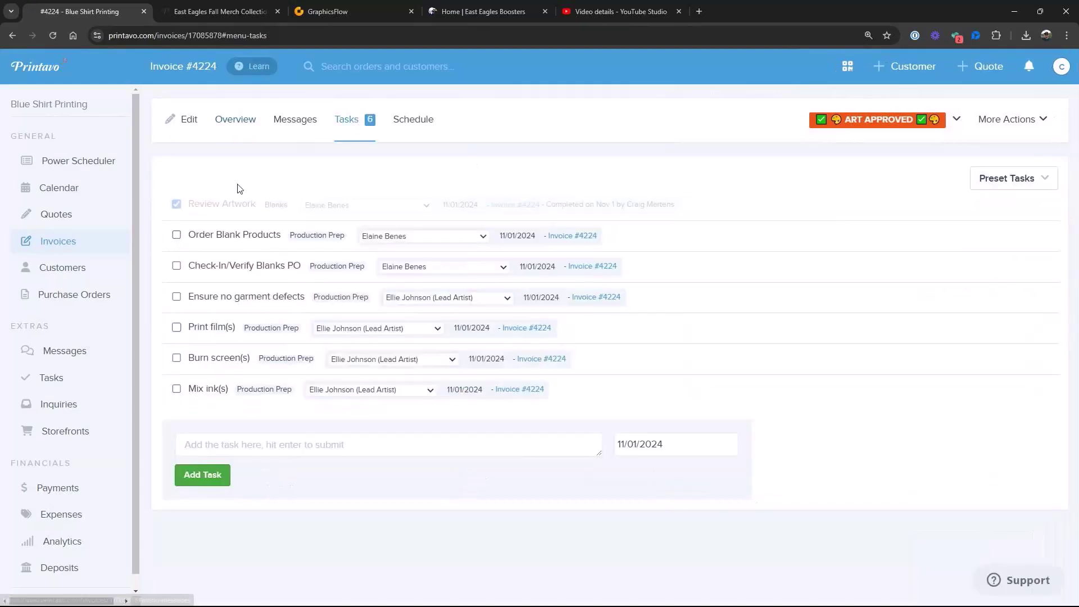
Change the invoice's status to Pre-Production and open its production schedule
click(954, 120)
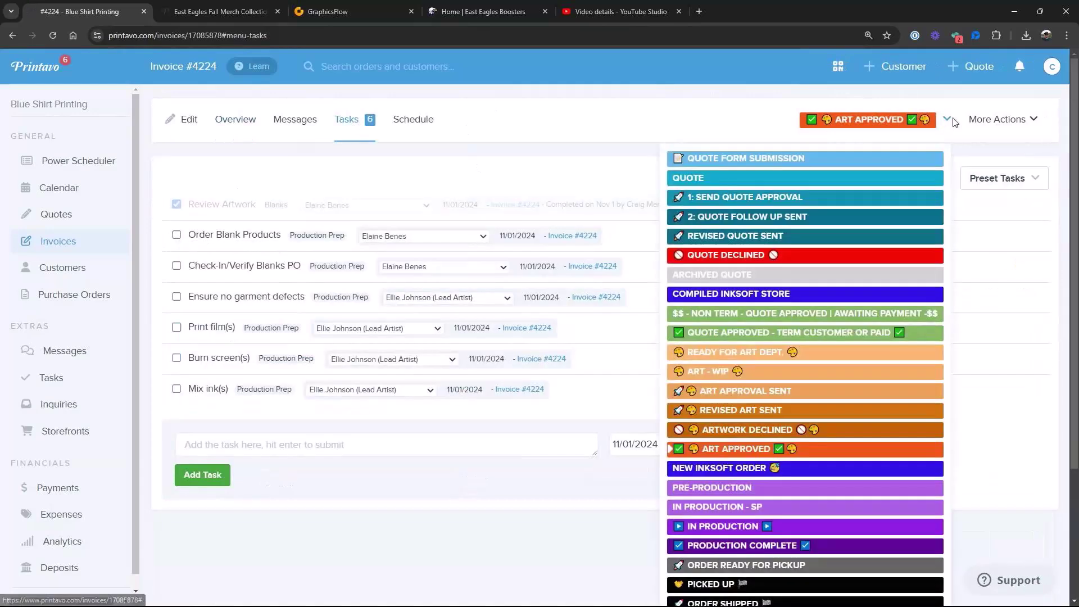
click(705, 490)
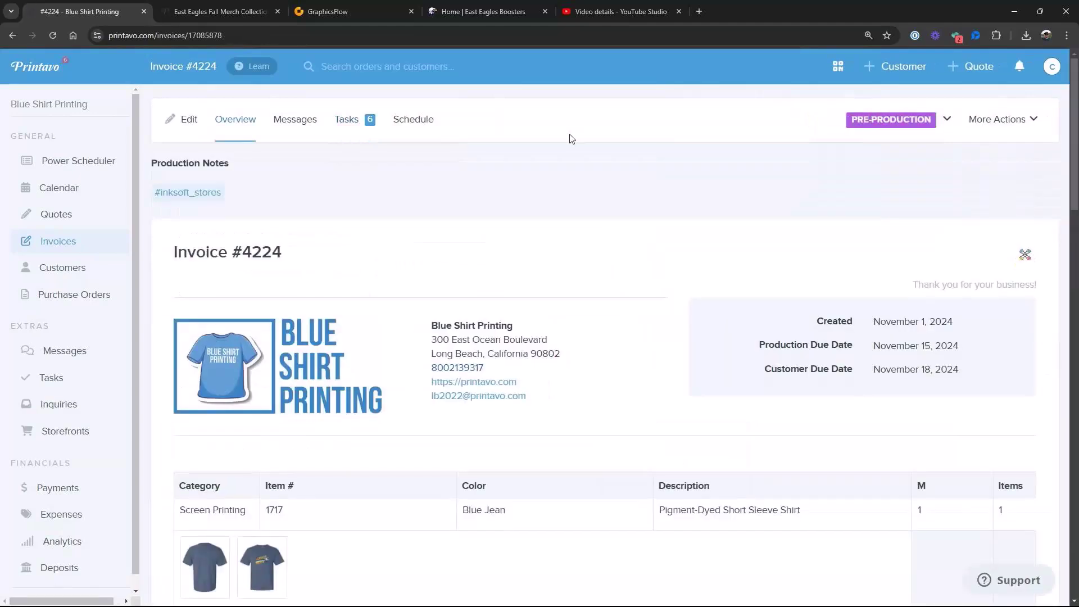
click(426, 125)
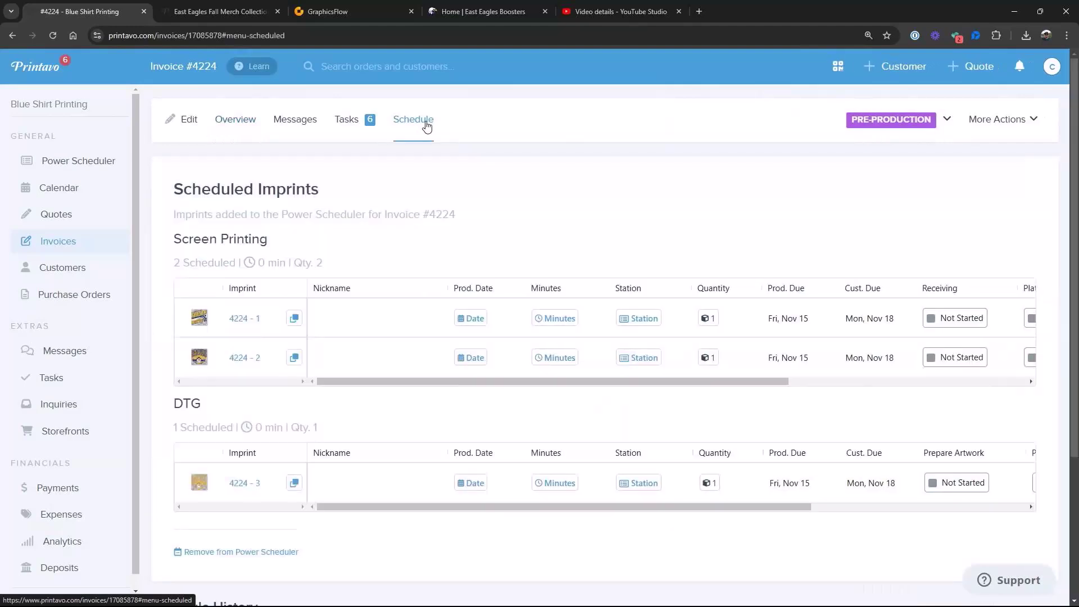
Look through the scheduled Screen Printing and DTG imprints, including the Screen Printing due dates and production stages
scroll(621, 275, down, 3)
scroll(622, 275, up, 2)
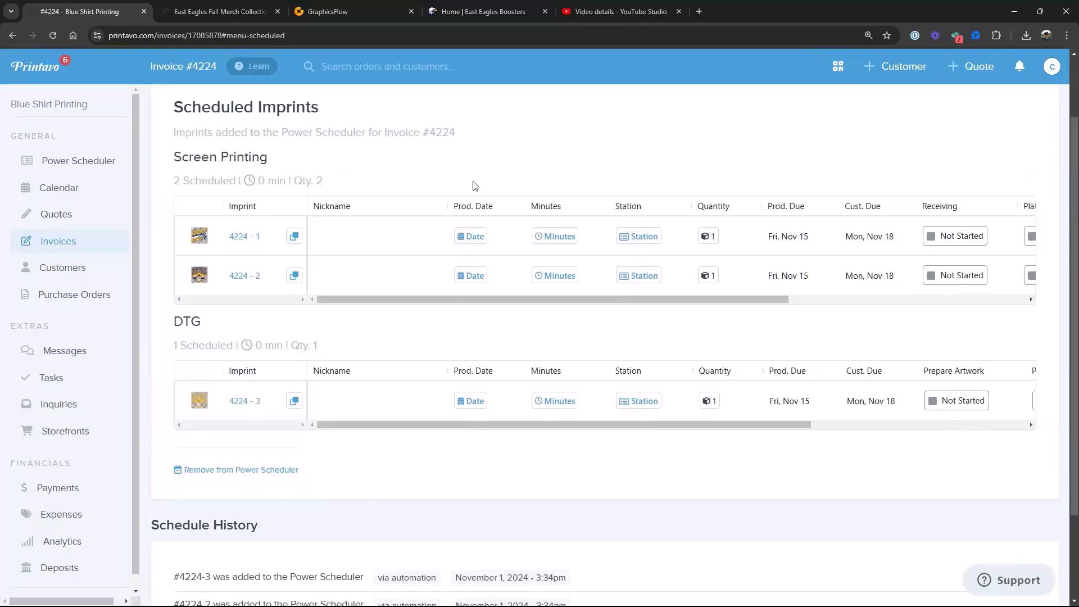
mouse_move(350, 304)
mouse_down()
mouse_move(686, 304)
mouse_move(299, 308)
mouse_up()
mouse_move(448, 302)
mouse_down()
mouse_move(429, 302)
mouse_move(756, 306)
mouse_up()
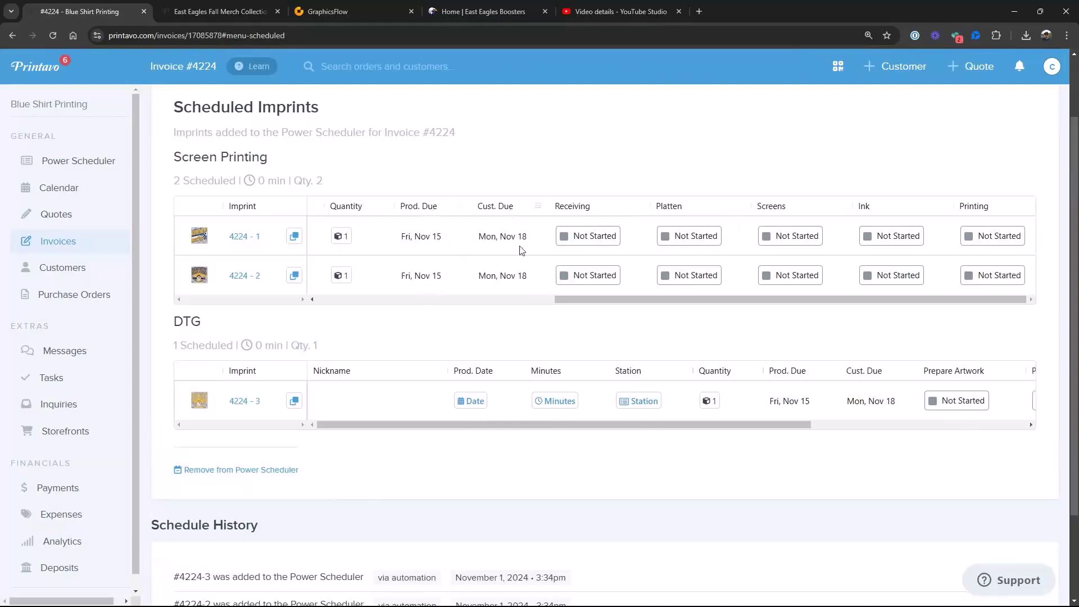
Find the East Eagles Boosters invoice under November 15 in the monthly calendar and open its summary
click(69, 195)
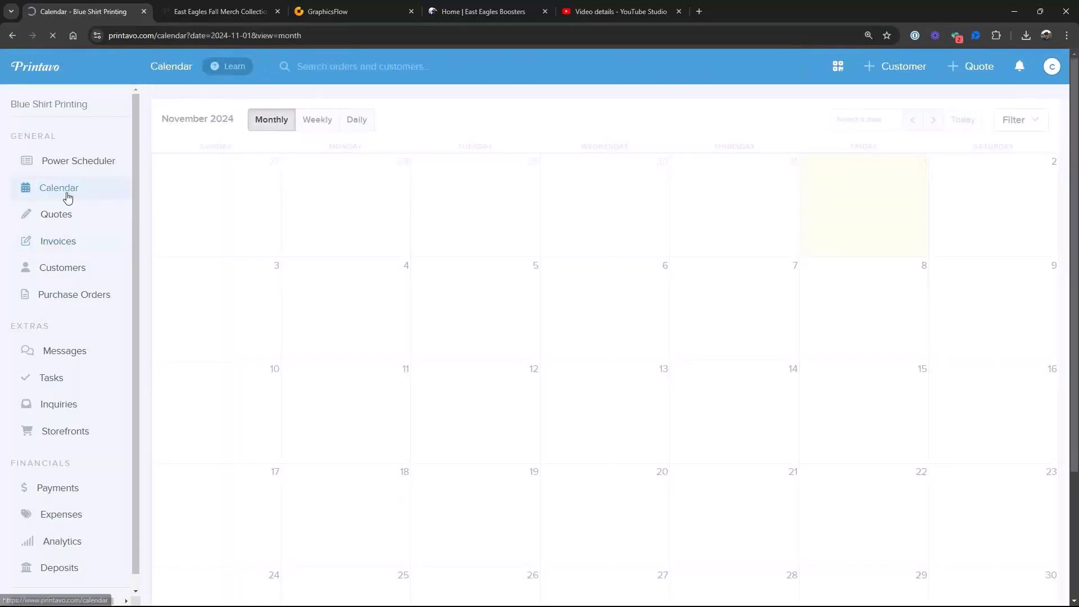
scroll(805, 339, down, 10)
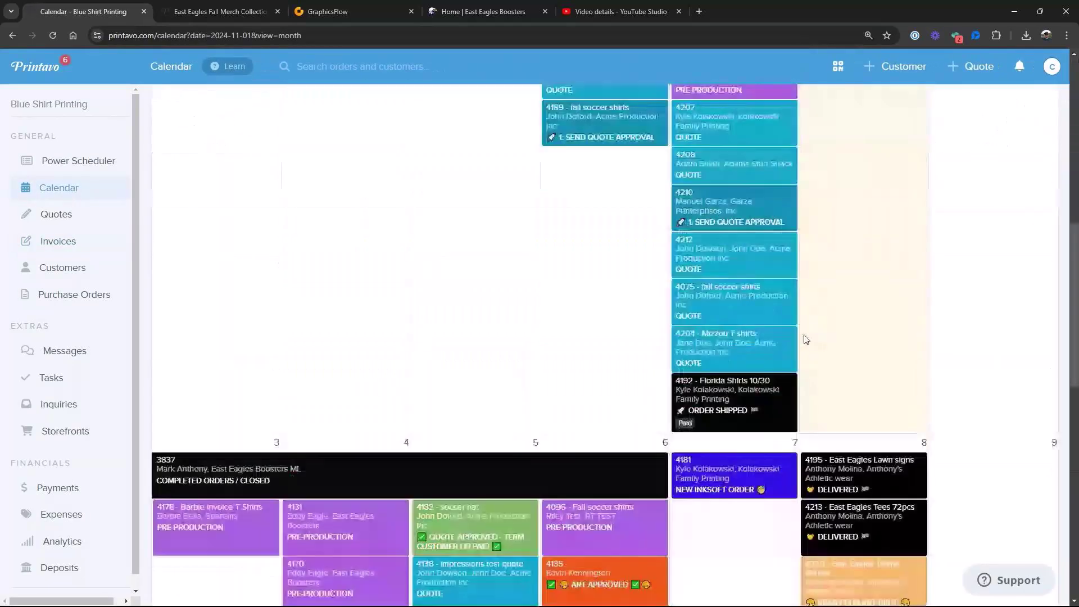
scroll(805, 339, down, 8)
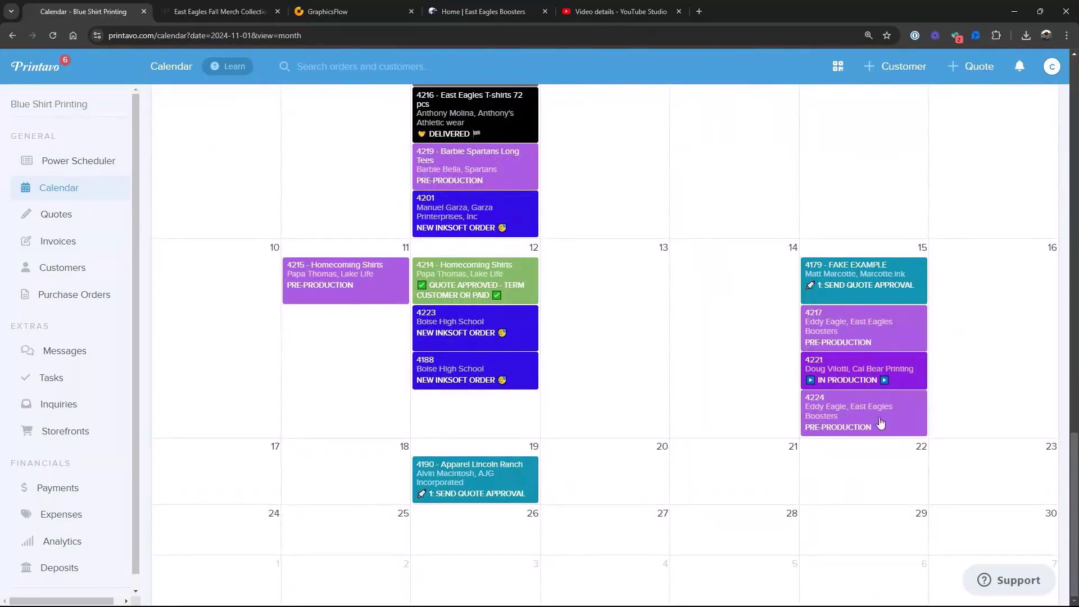
mouse_move(868, 422)
mouse_down()
mouse_move(770, 421)
mouse_move(864, 422)
mouse_up()
click(887, 416)
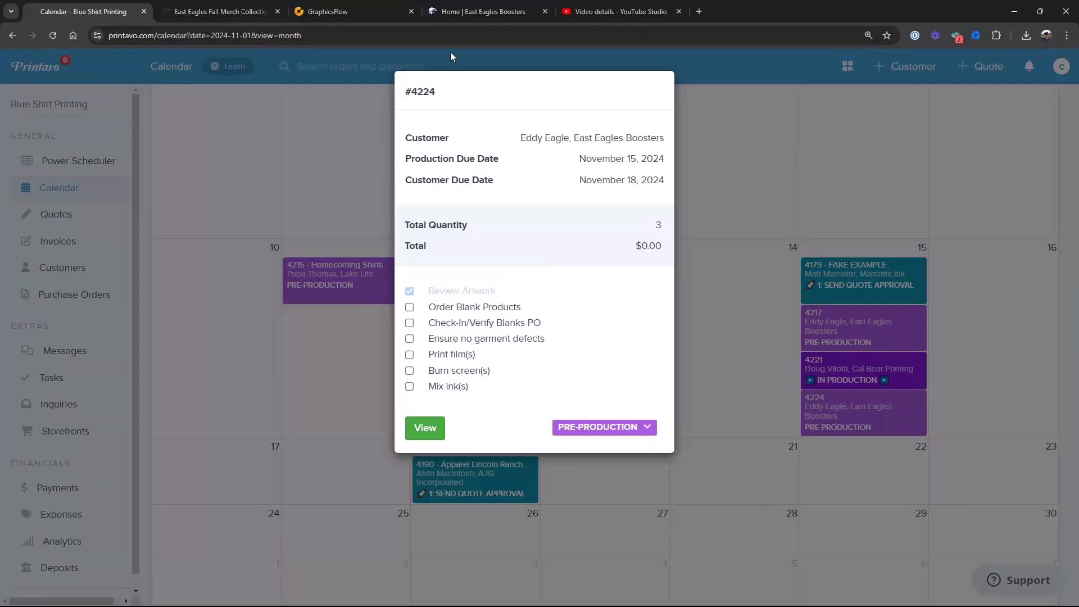
Mark the Order Blank Products, Check-In/Verify Blanks PO, Ensure no garment defects, Print film(s), Burn screen(s) and Mix ink(s) tasks as completed
click(409, 308)
click(409, 323)
click(409, 339)
click(409, 355)
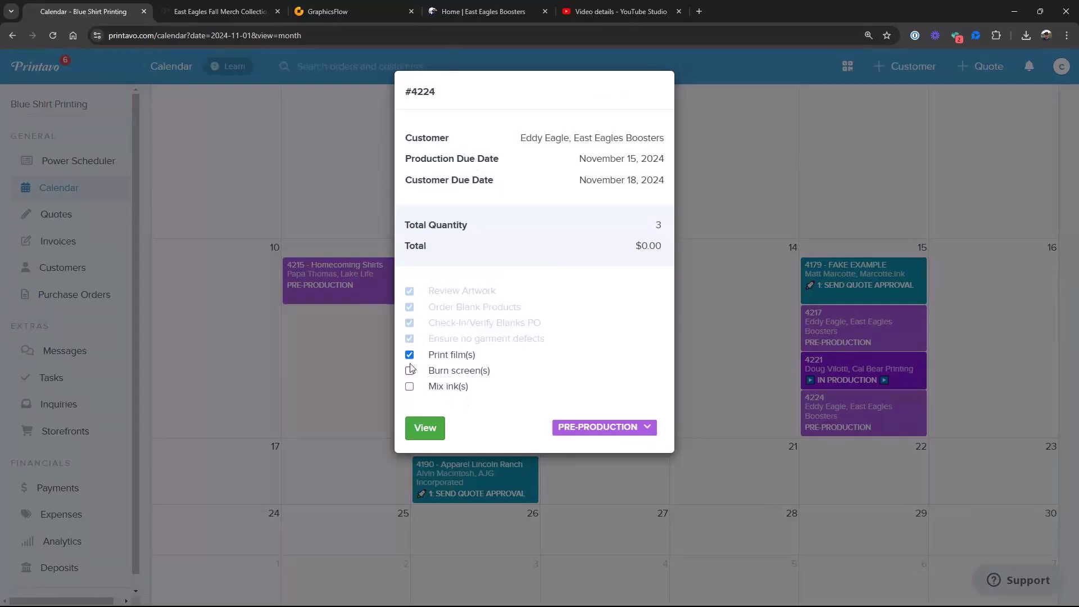
click(409, 371)
click(409, 386)
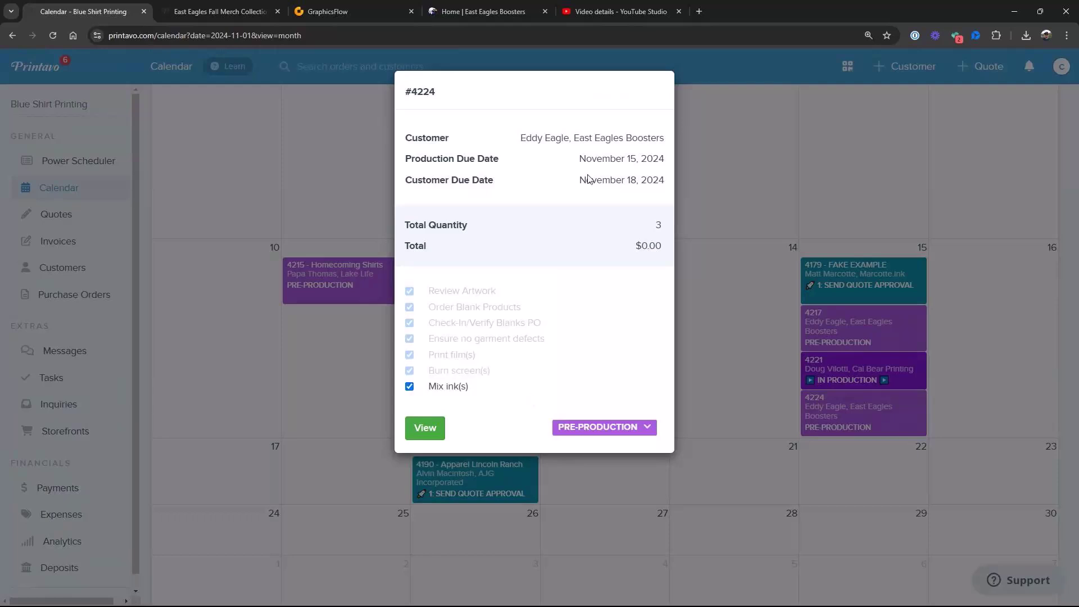
click(747, 142)
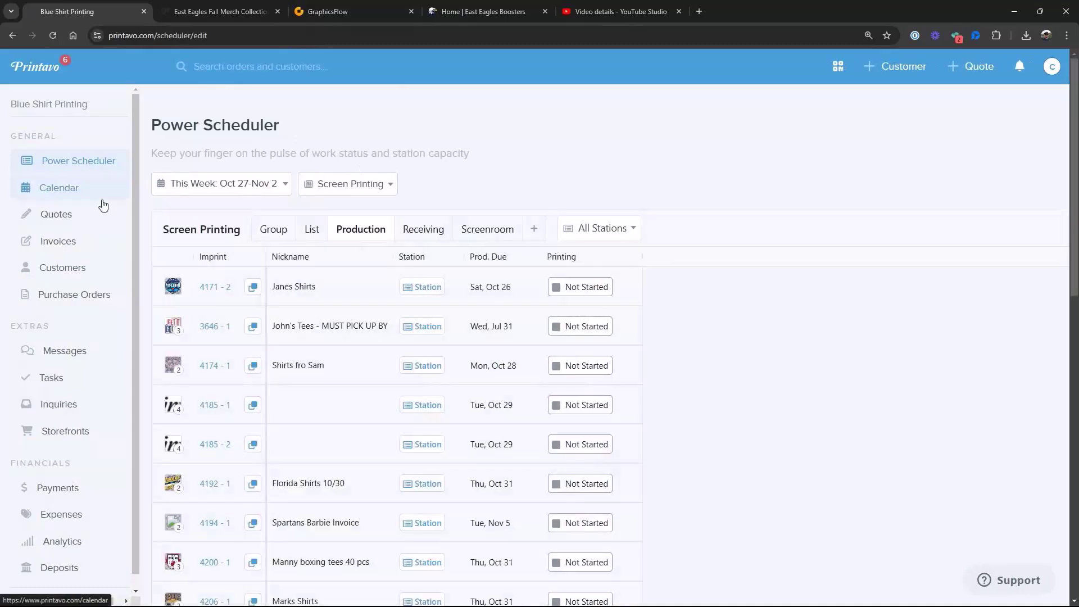
Switch the Power Scheduler to the DTG production schedule
click(392, 189)
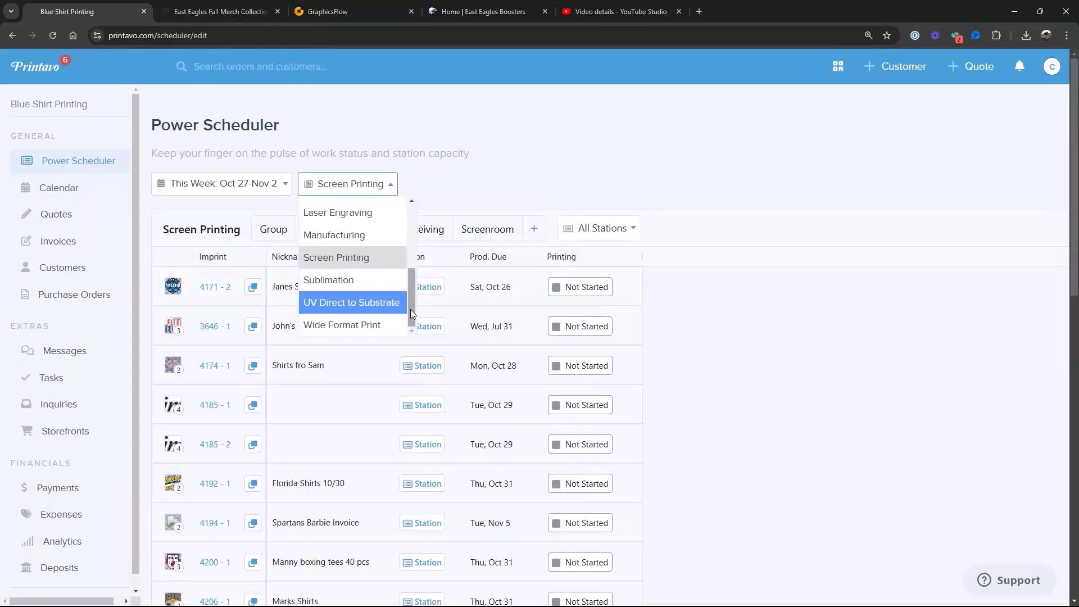
scroll(410, 309, up, 3)
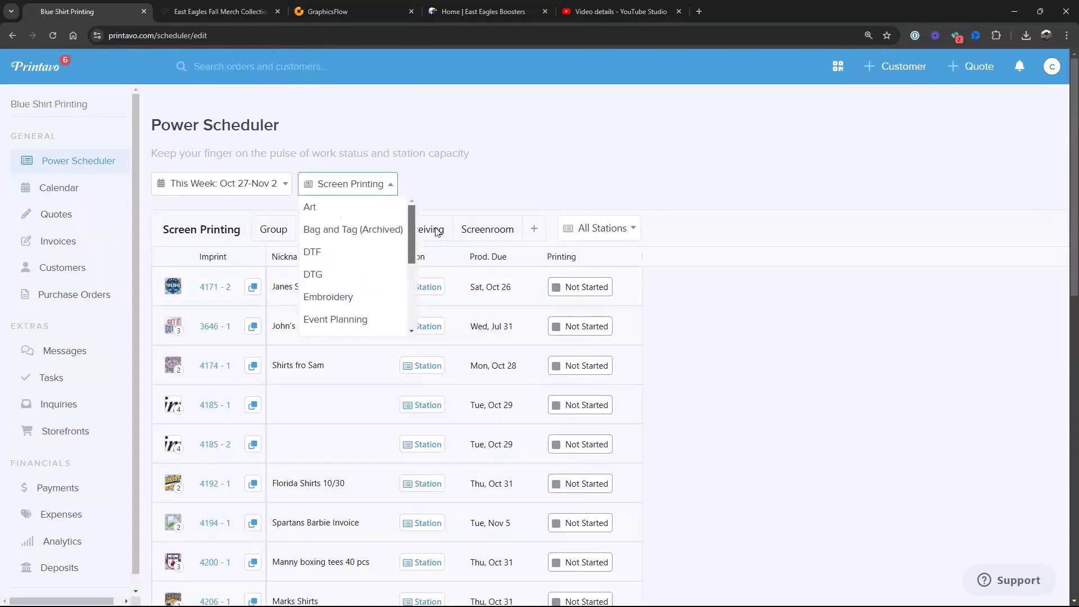
click(329, 281)
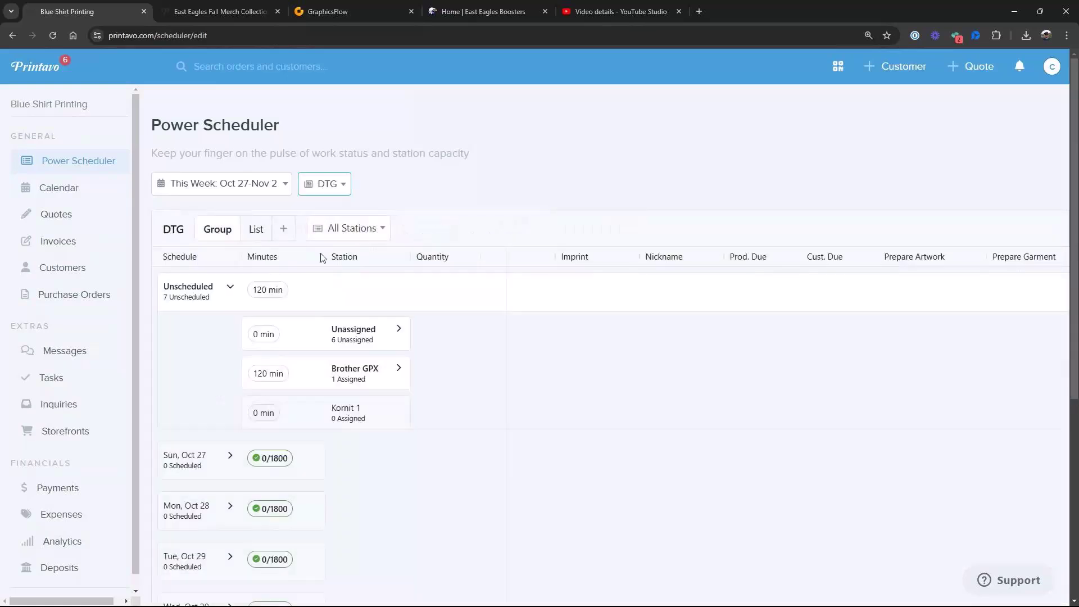
Assign the unassigned one-piece DTG imprint with the November 15 production due date to the Brother GPX station
click(399, 336)
scroll(497, 395, down, 1)
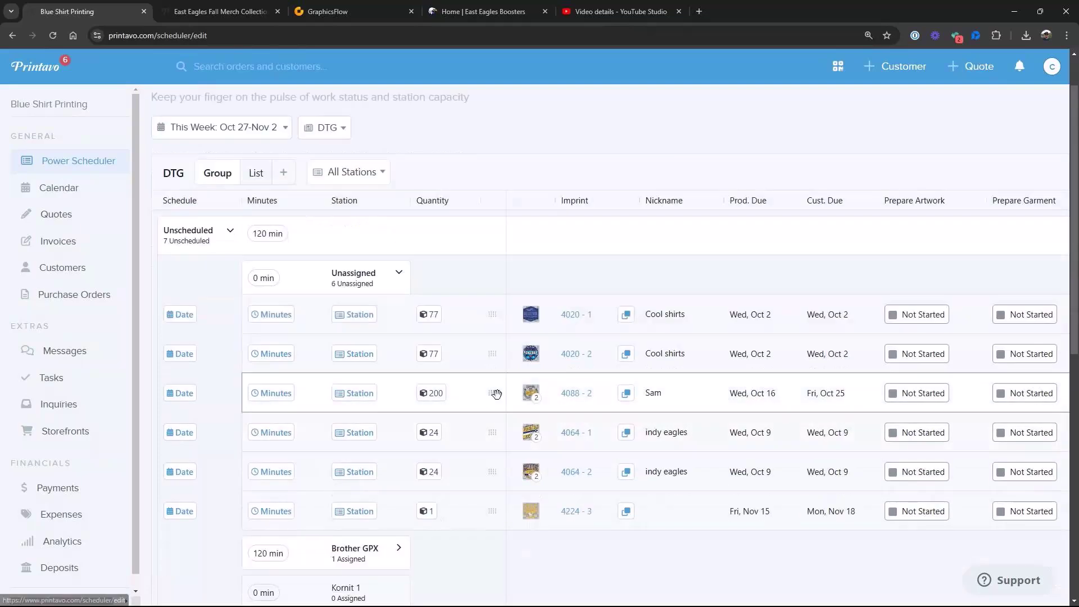
scroll(496, 395, down, 2)
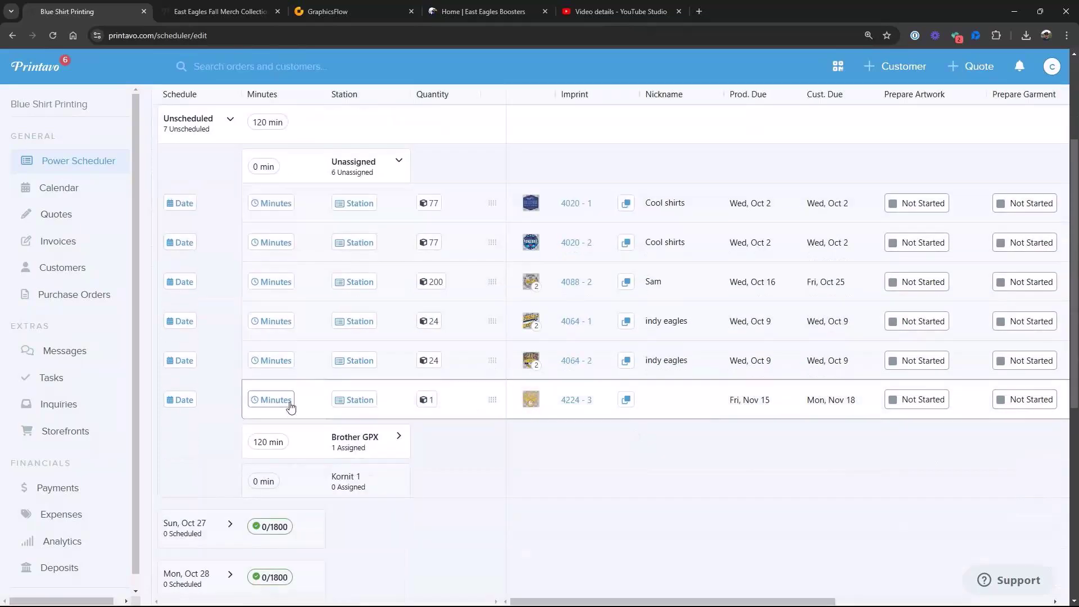
click(373, 403)
click(399, 400)
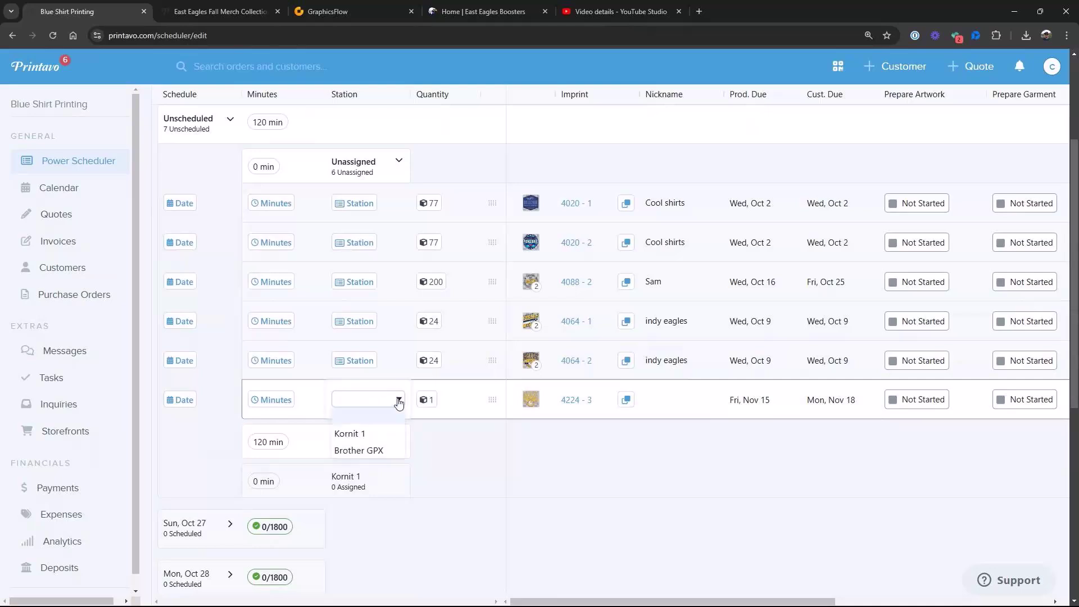
click(358, 450)
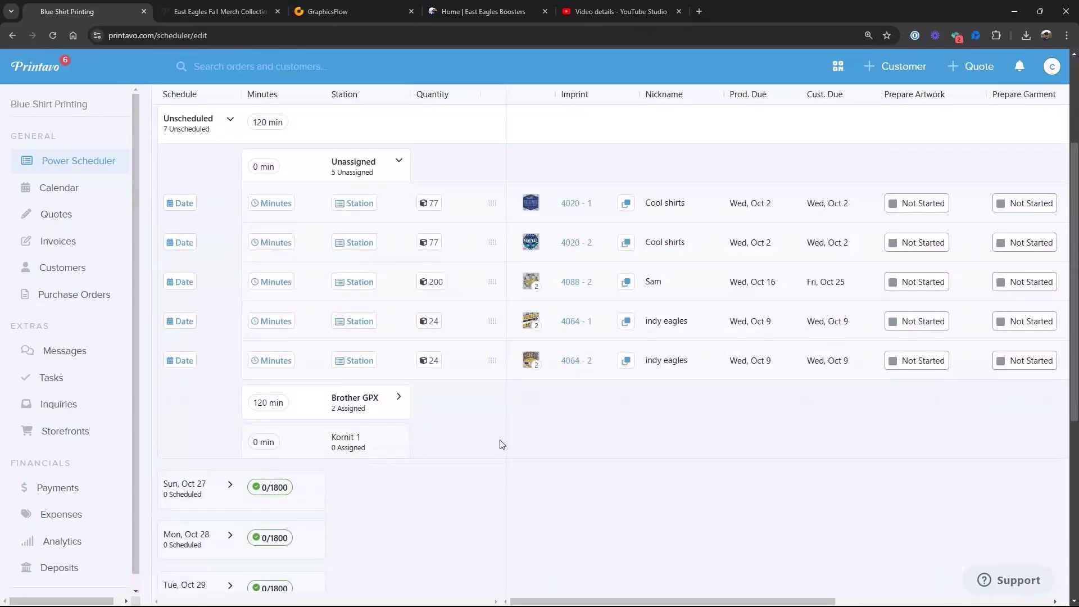
Expand the unscheduled Brother GPX imprints and review their production stages and invoice statuses
click(400, 398)
scroll(487, 408, down, 3)
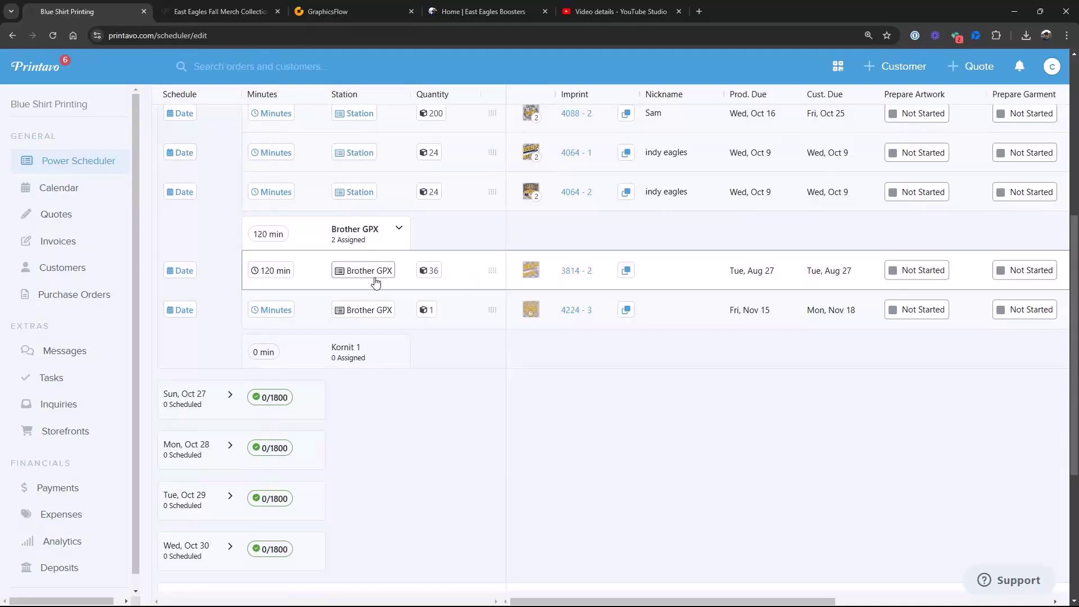
scroll(679, 284, right, 3)
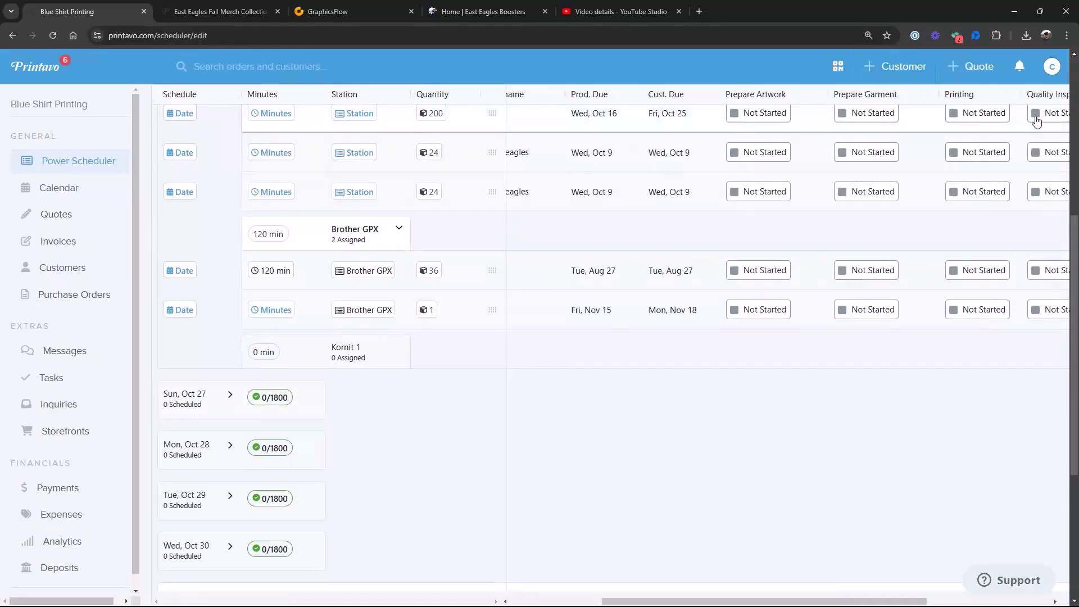
drag(917, 315, 709, 323)
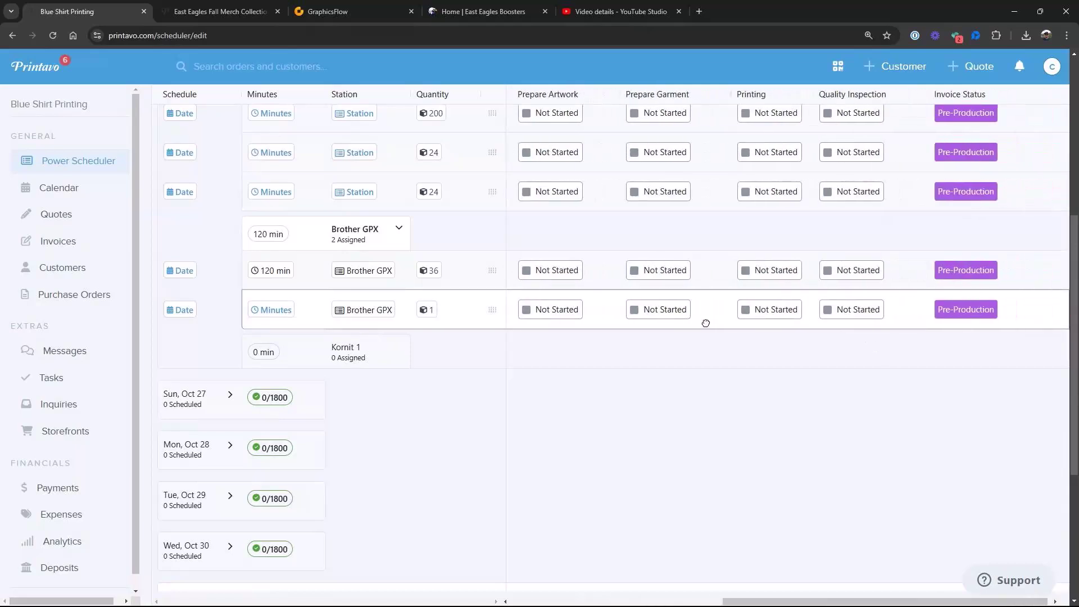
drag(706, 323, 799, 319)
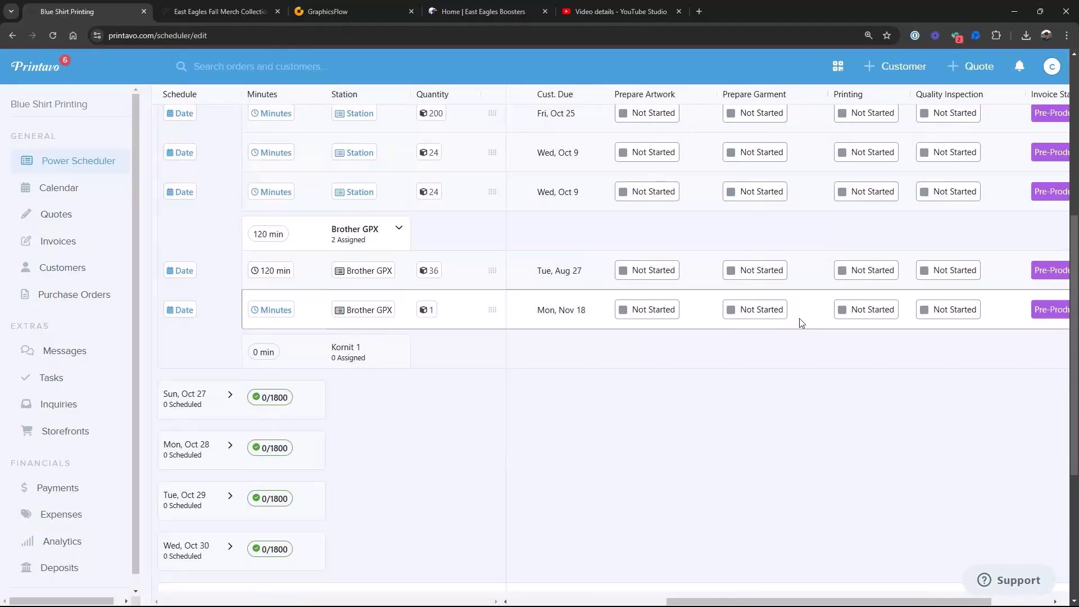
Set the production time of the one-piece Brother GPX imprint to 10 minutes
scroll(801, 323, up, 2)
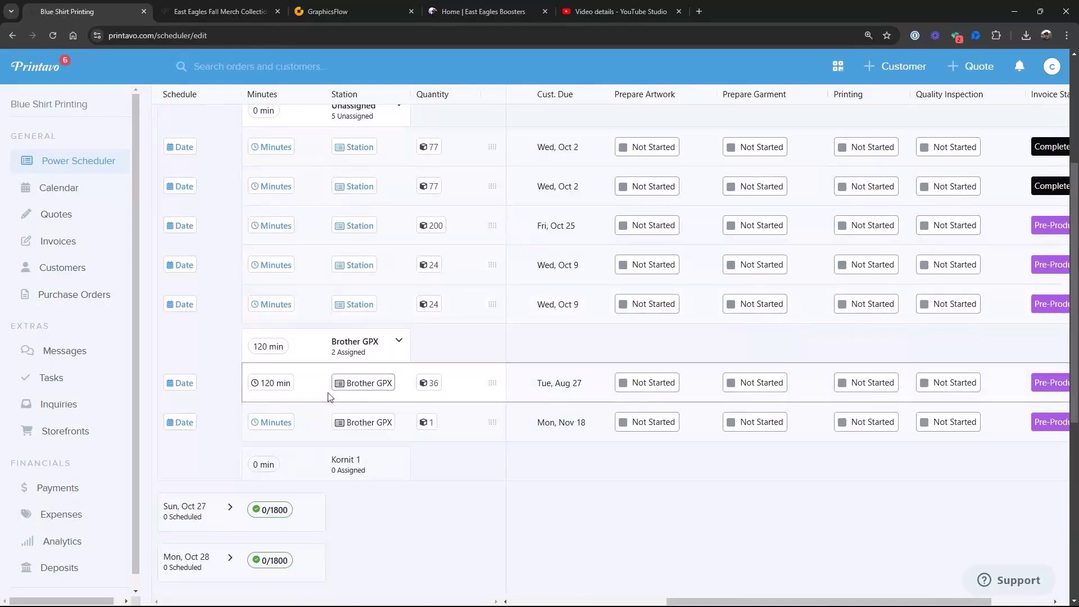
click(292, 427)
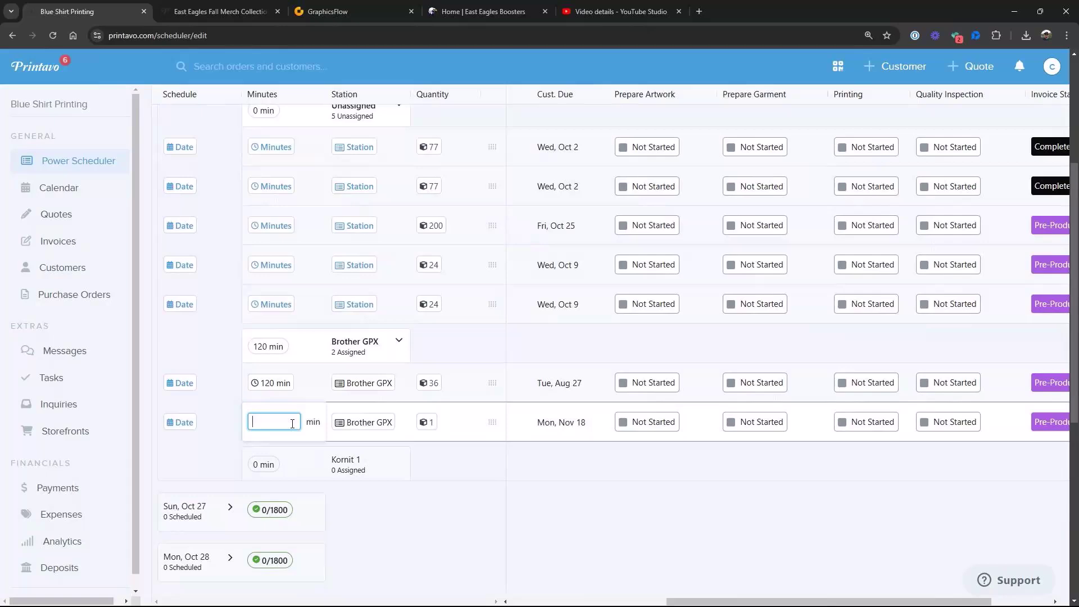
text(10)
click(622, 523)
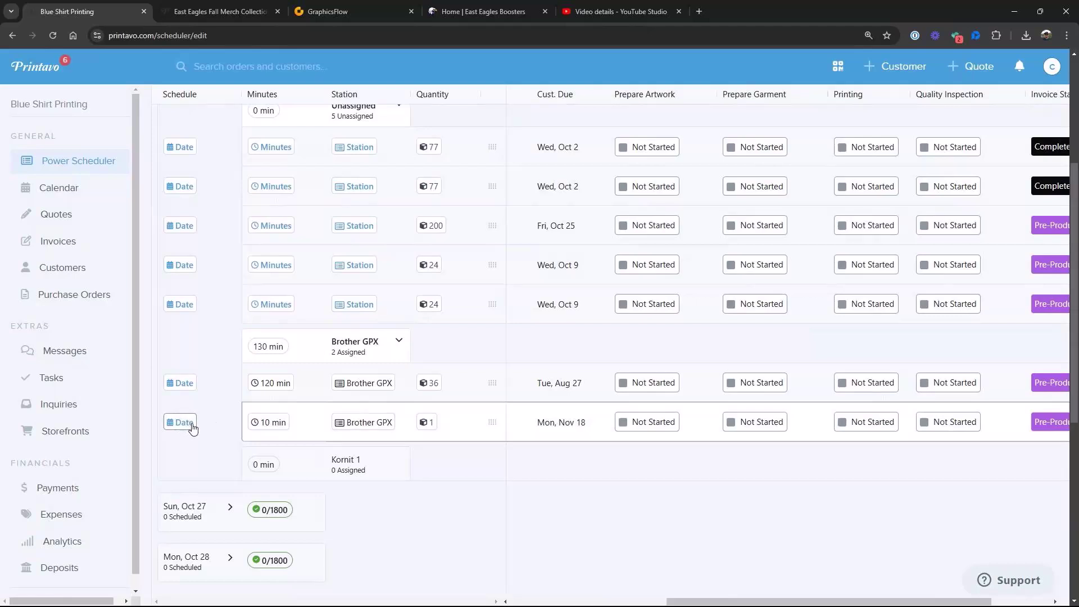
Schedule the one-piece Brother GPX imprint for Monday, October 28 and expand that day's Brother GPX list
scroll(521, 484, down, 3)
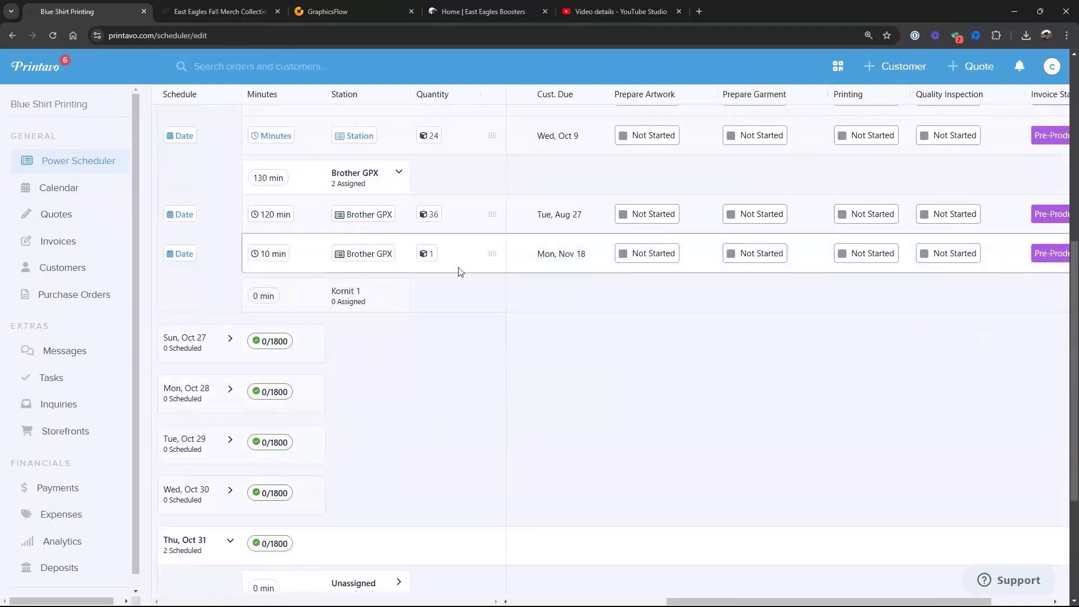
click(229, 388)
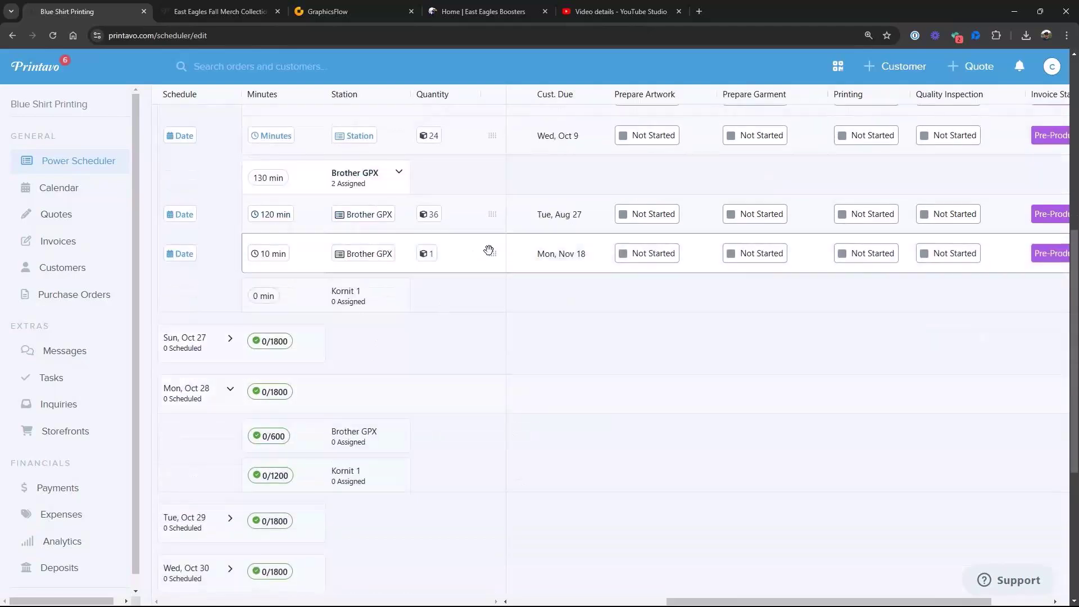
drag(492, 253, 321, 409)
click(398, 395)
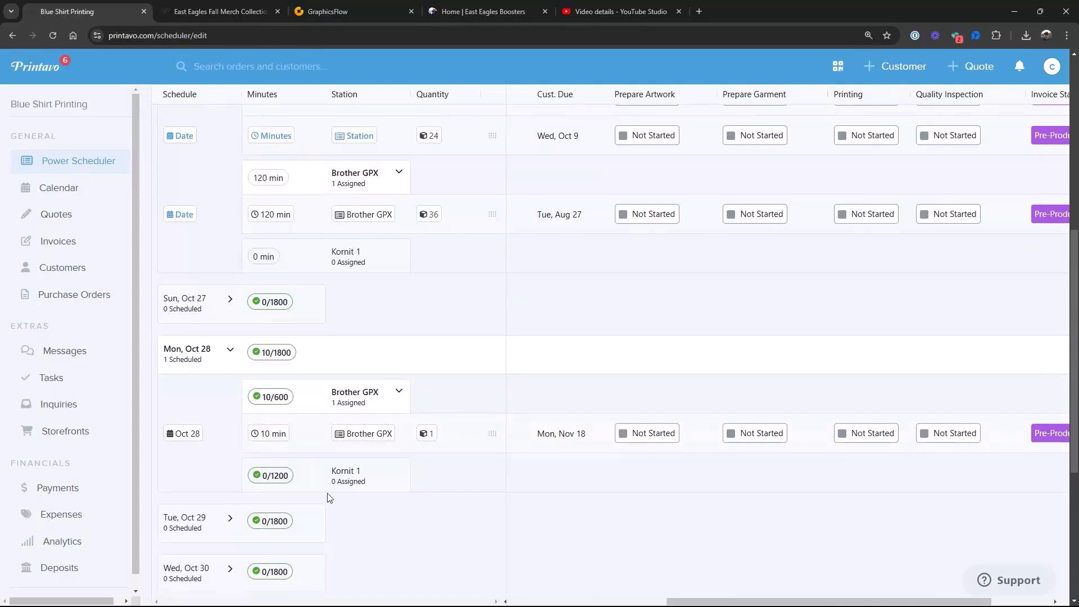
Reschedule the one-piece imprint to Brother GPX on Tuesday, October 29 and expand that day's station list
scroll(393, 500, down, 1)
click(230, 352)
drag(493, 264, 385, 361)
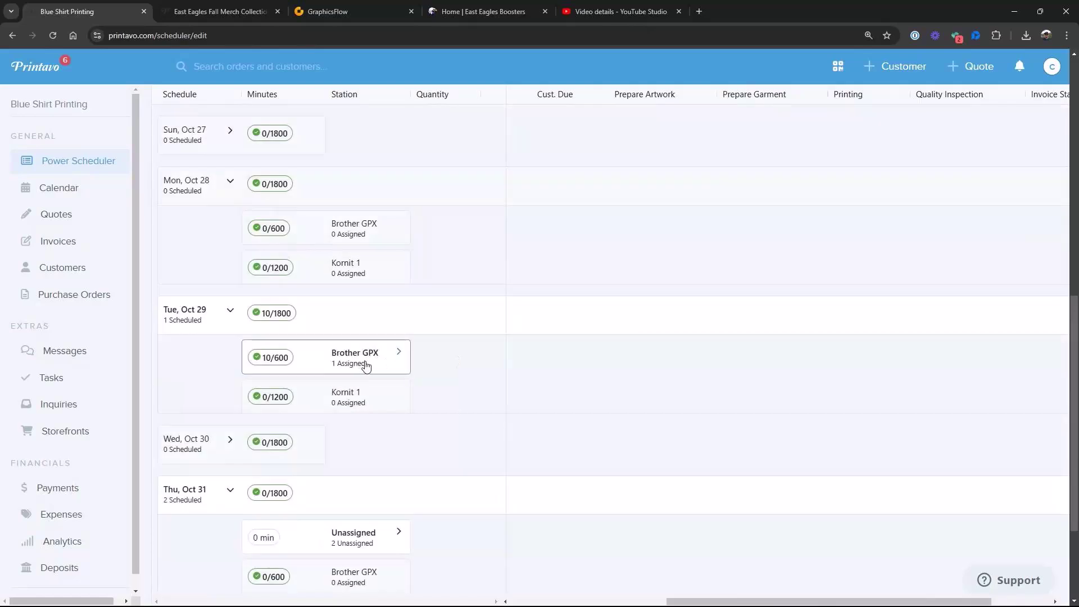
click(398, 358)
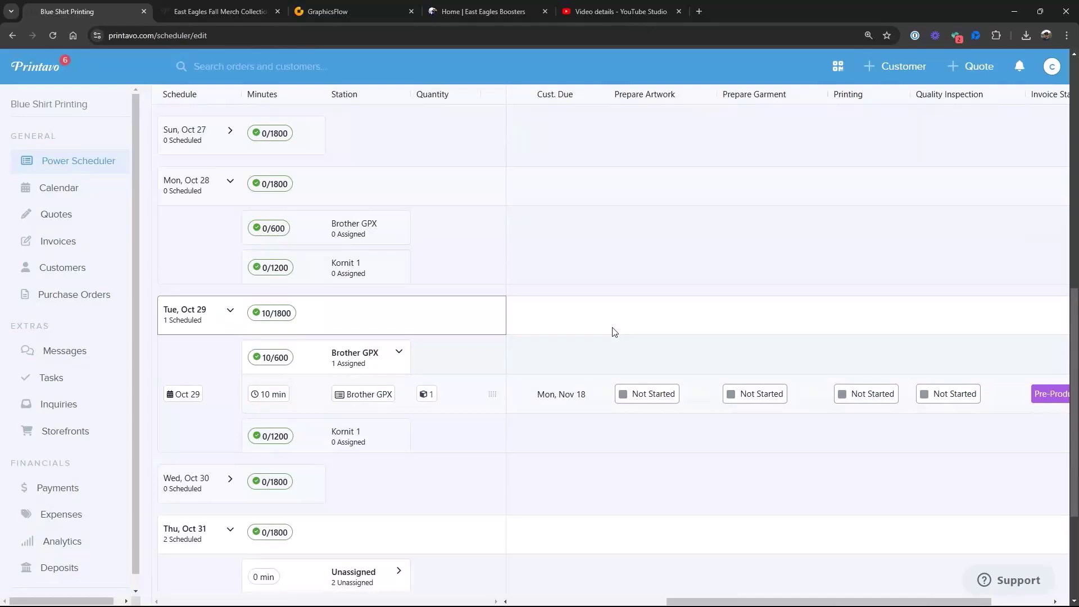
Switch the scheduler to Screen Printing, expand the unassigned imprints and locate the two one-piece imprints due November 15
scroll(631, 336, up, 10)
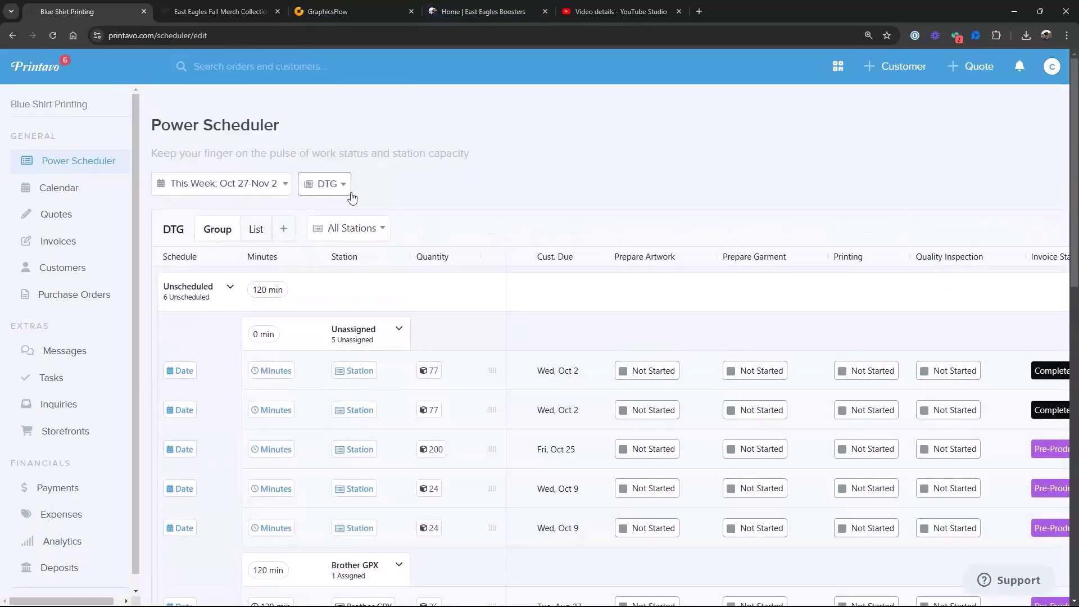
click(348, 186)
scroll(340, 255, down, 2)
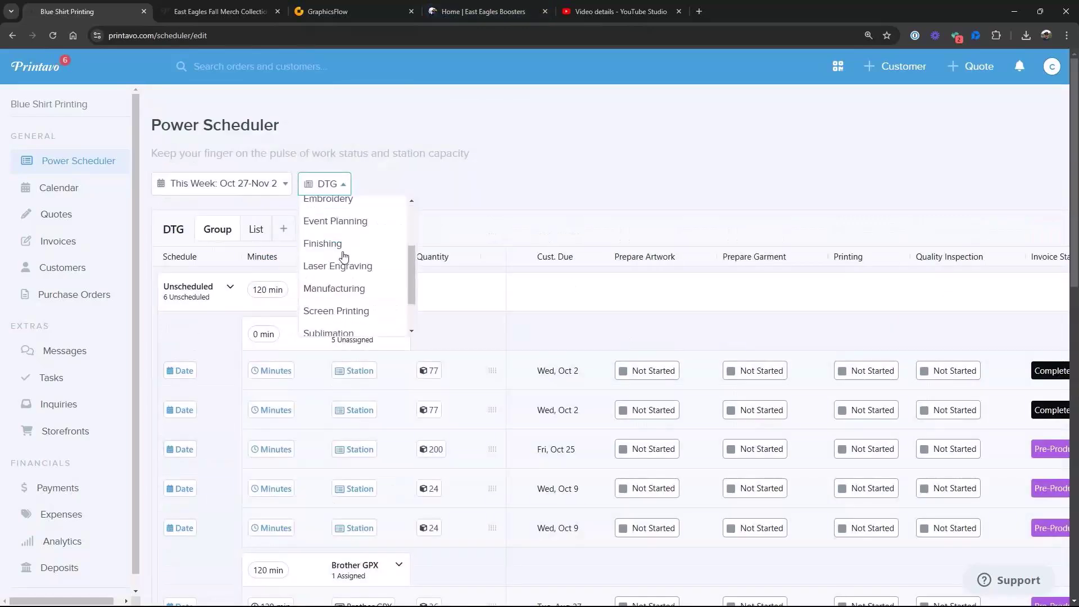
click(353, 293)
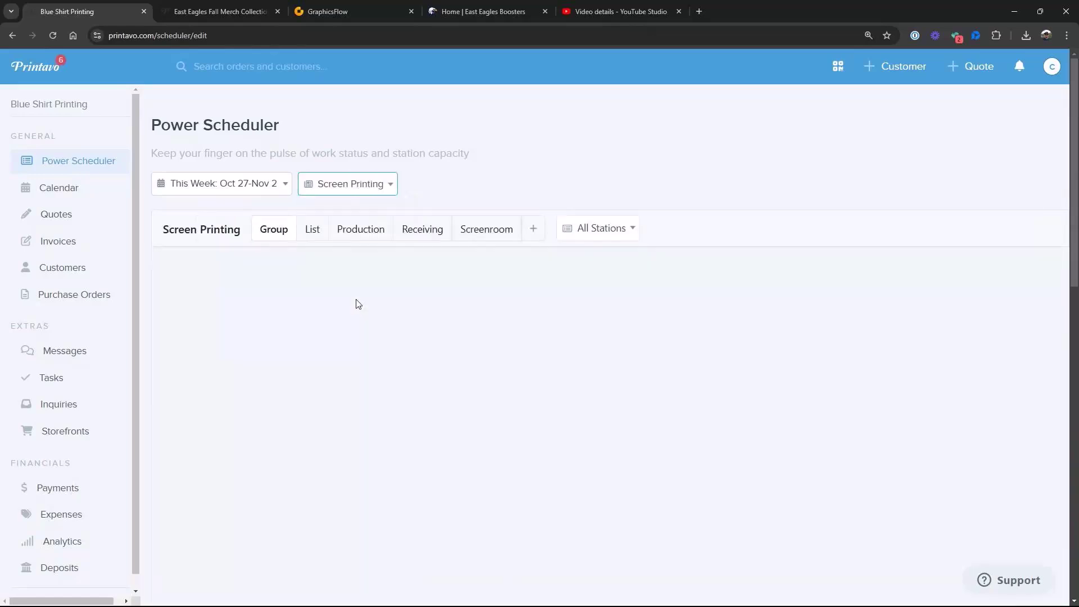
click(397, 329)
scroll(669, 453, down, 8)
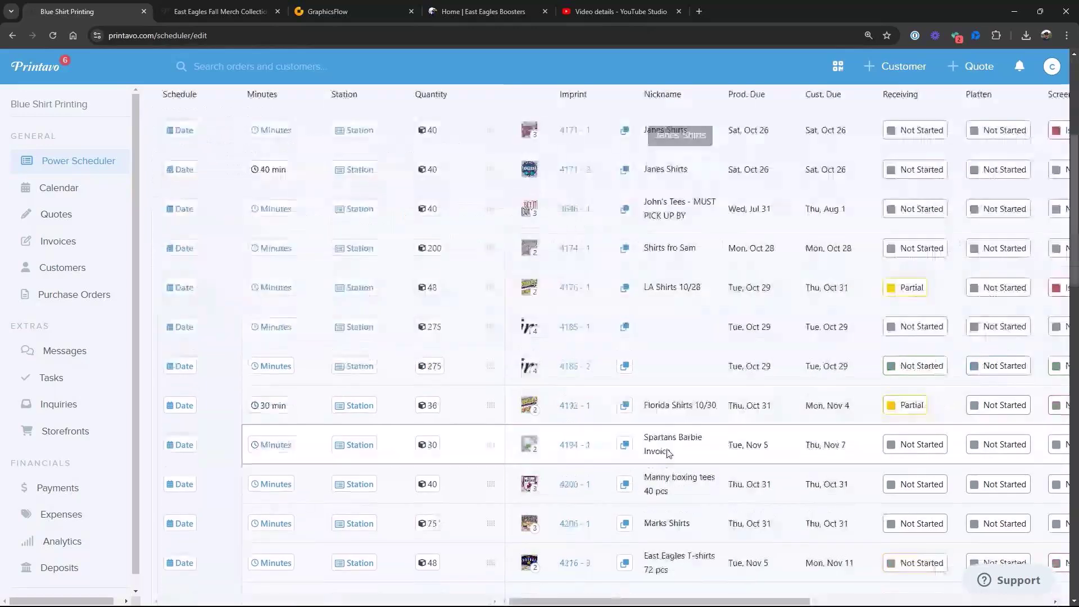
scroll(668, 453, down, 3)
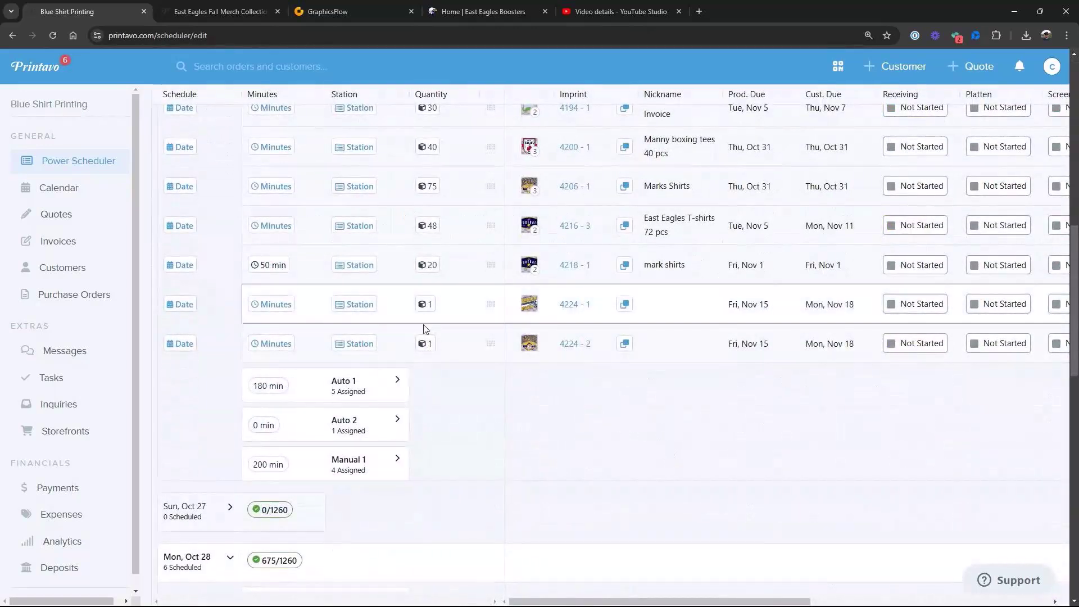
Assign the unassigned 75-piece screen printing imprint to the Auto 1 station and expand the unscheduled Auto 1 list
scroll(503, 377, up, 3)
click(374, 357)
click(387, 359)
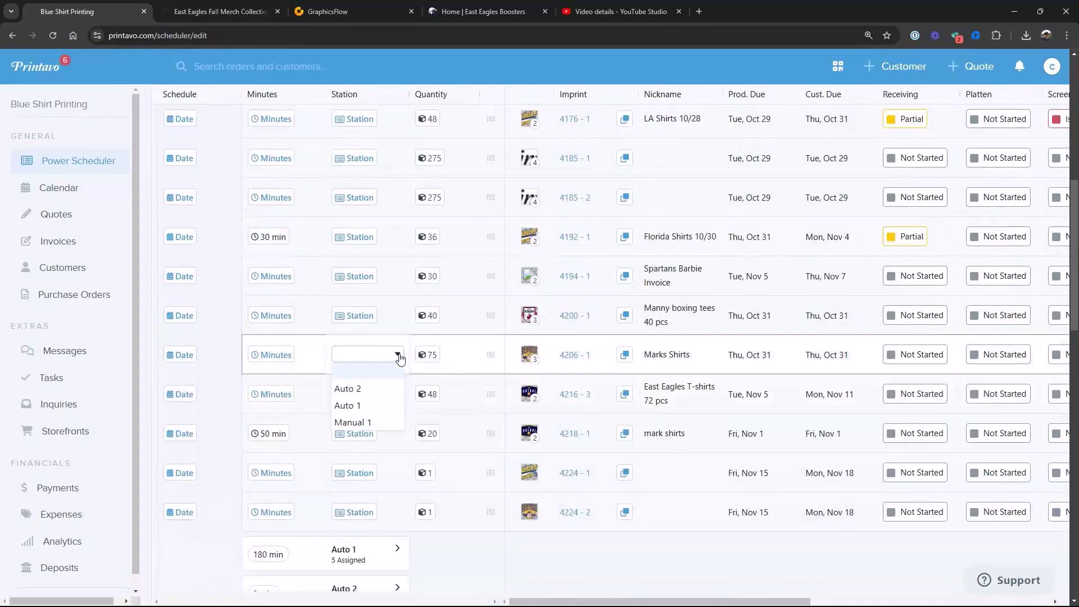
click(367, 405)
scroll(483, 453, down, 3)
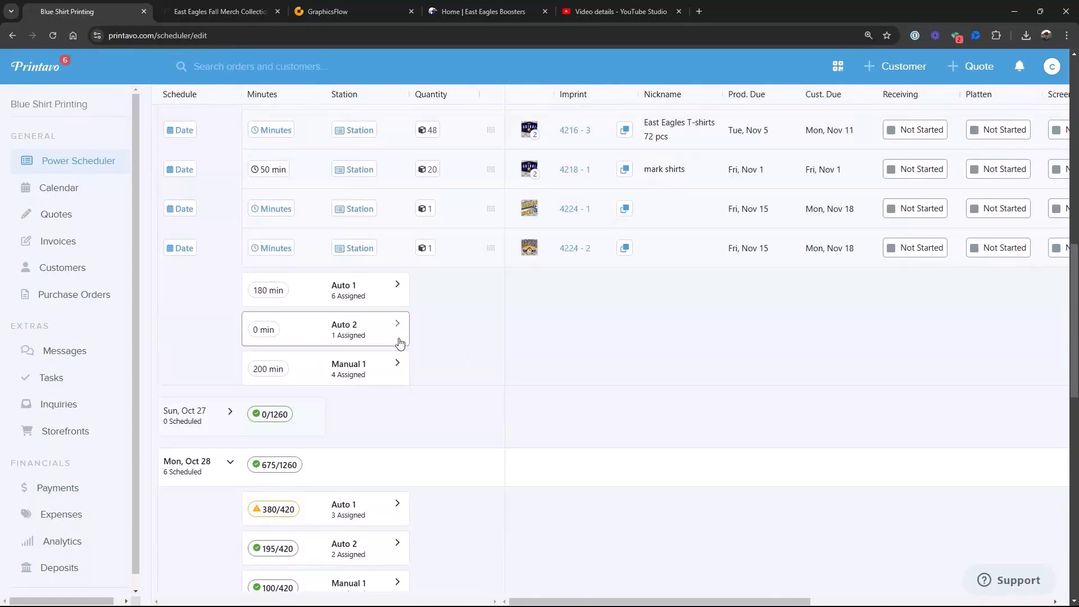
click(401, 288)
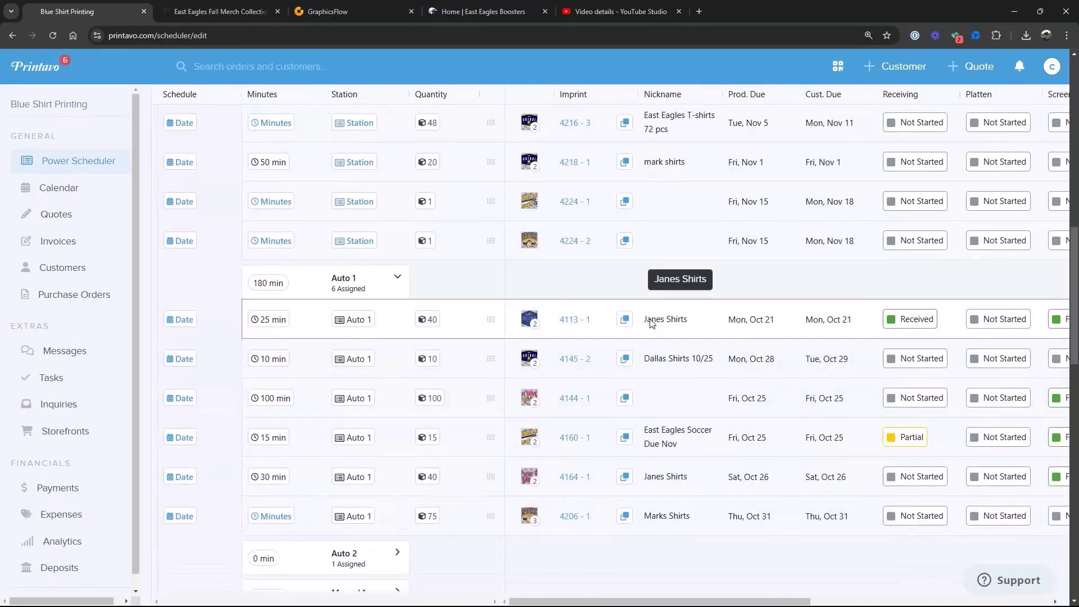
scroll(585, 323, down, 3)
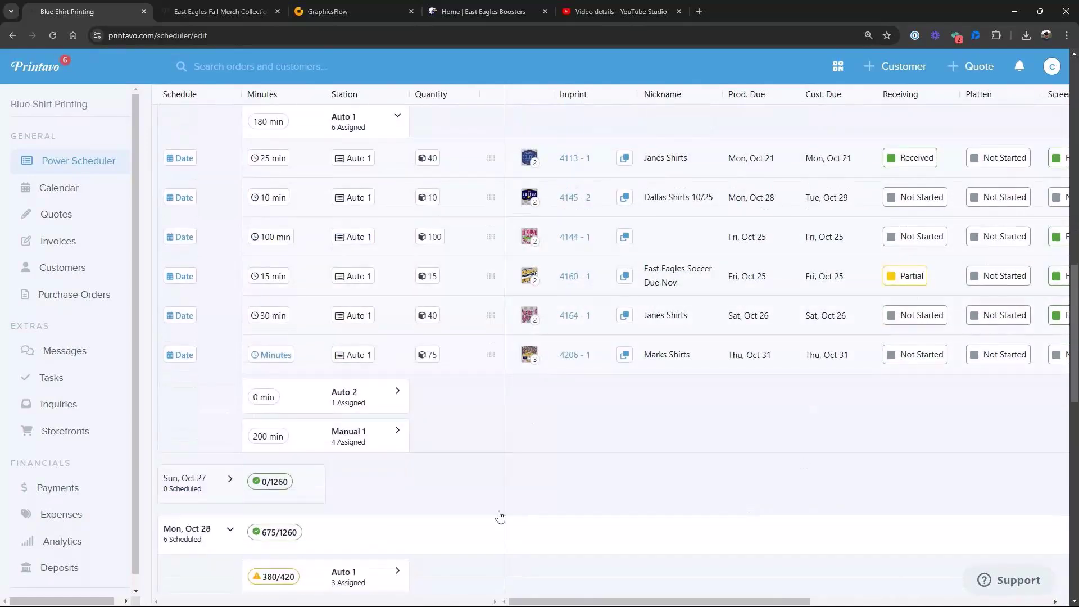
Switch the Screen Printing schedule from the grouped layout to the List view
scroll(538, 501, up, 1)
scroll(539, 502, up, 2)
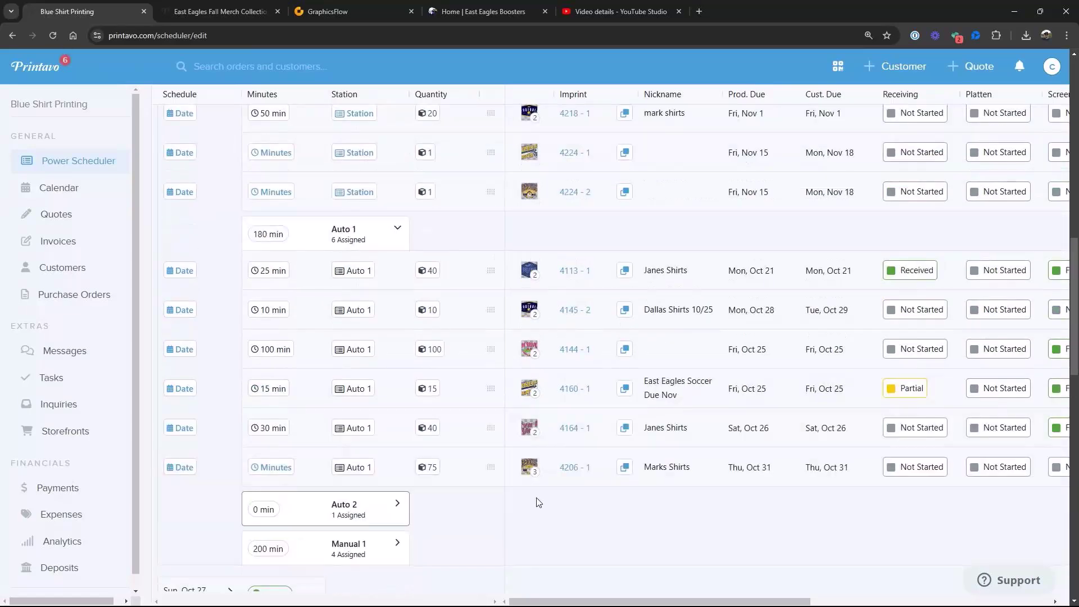
scroll(539, 501, up, 4)
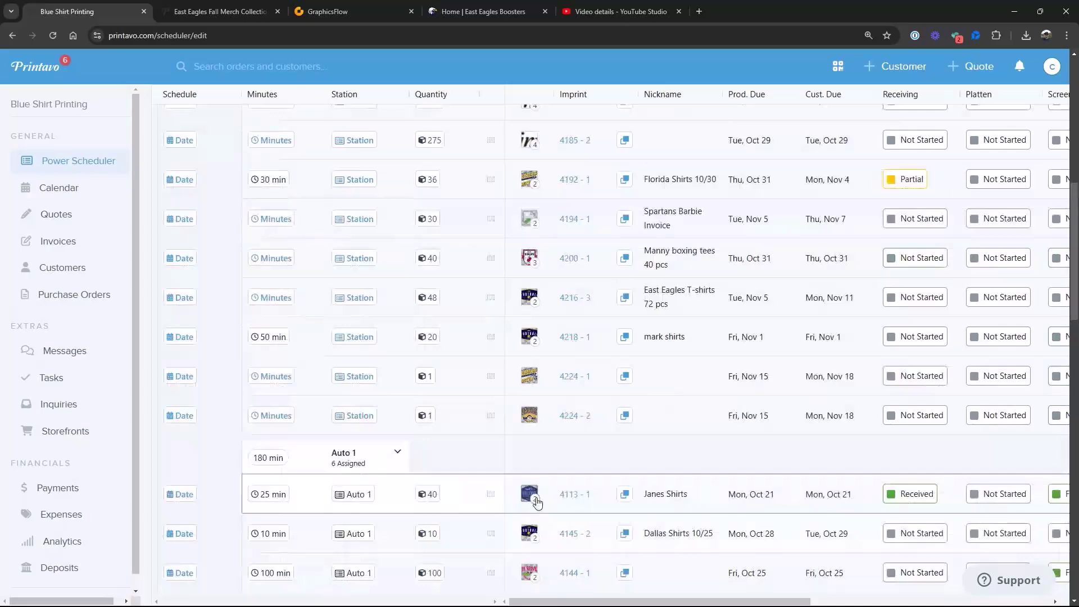
scroll(537, 501, up, 8)
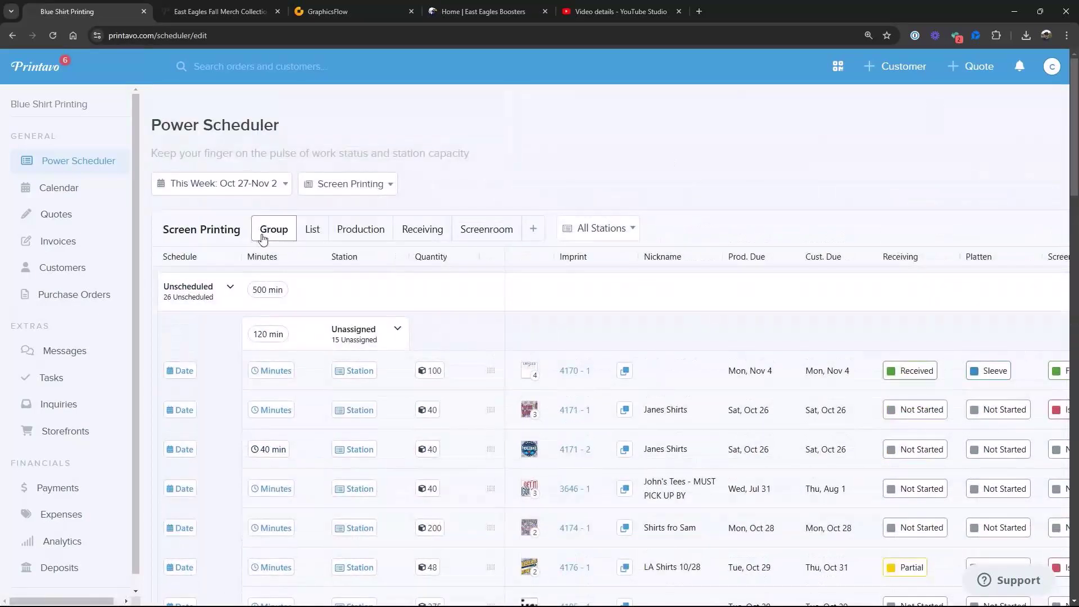
click(312, 231)
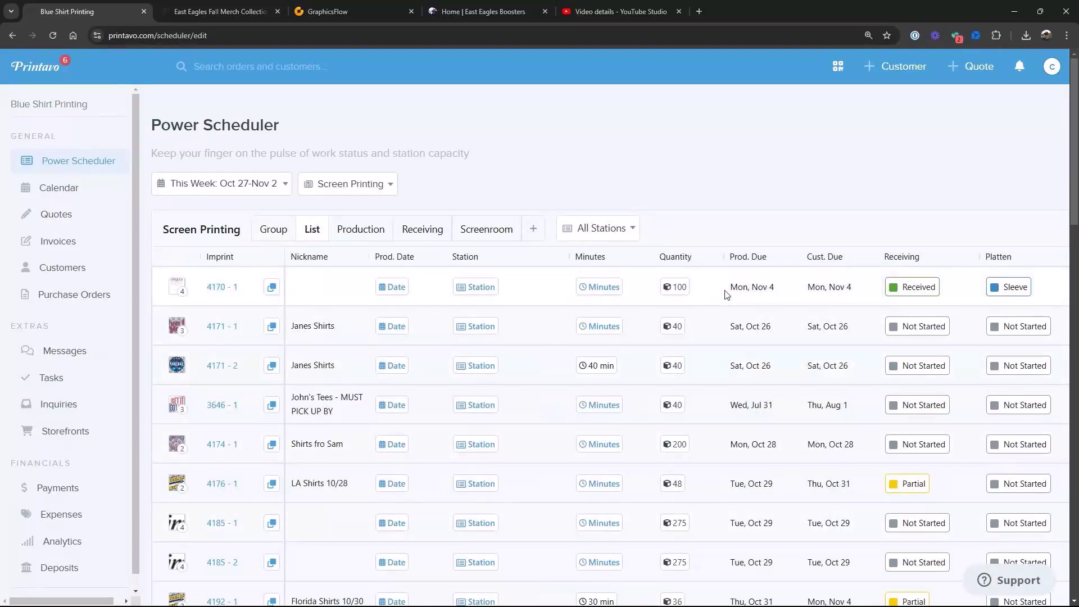
For the 100-piece imprint due November 4, set the Ink status to Ready and the Printing status to Finished
mouse_move(726, 296)
mouse_down()
mouse_move(674, 288)
mouse_move(276, 304)
mouse_up()
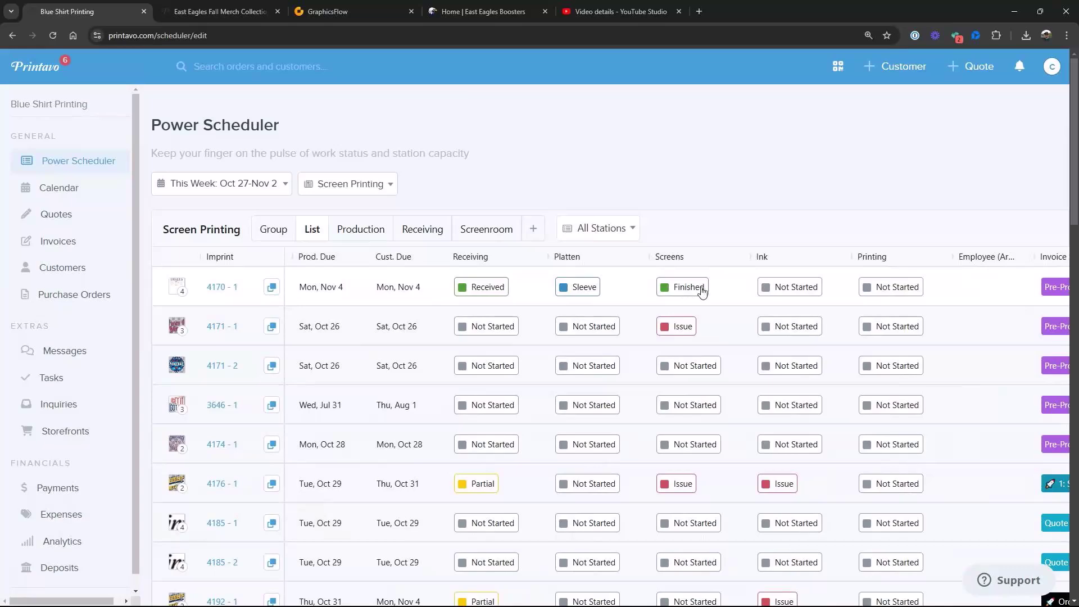
click(819, 290)
click(819, 287)
click(780, 341)
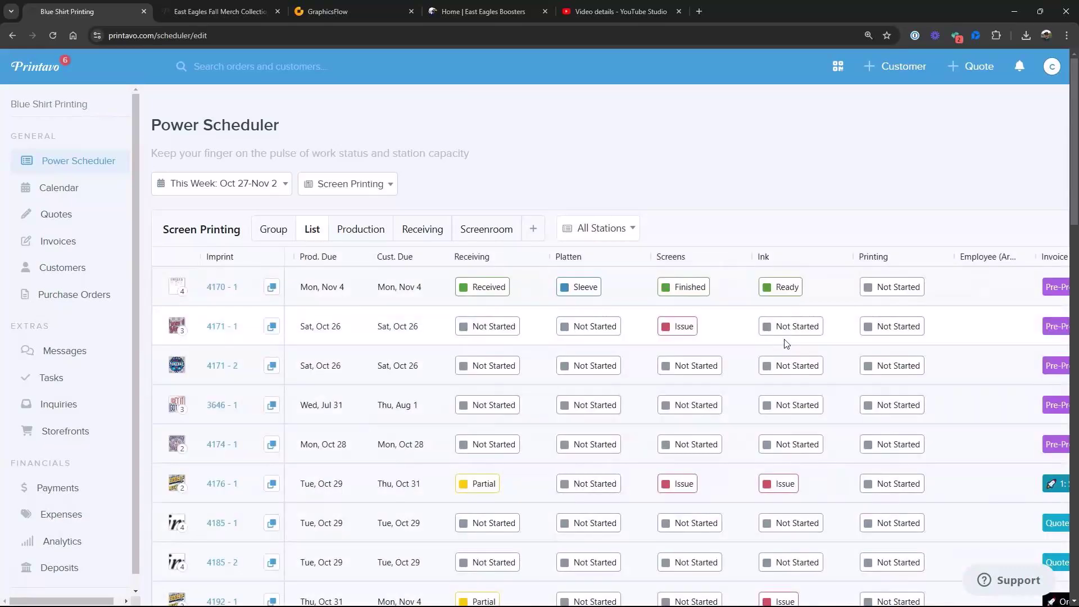
click(922, 292)
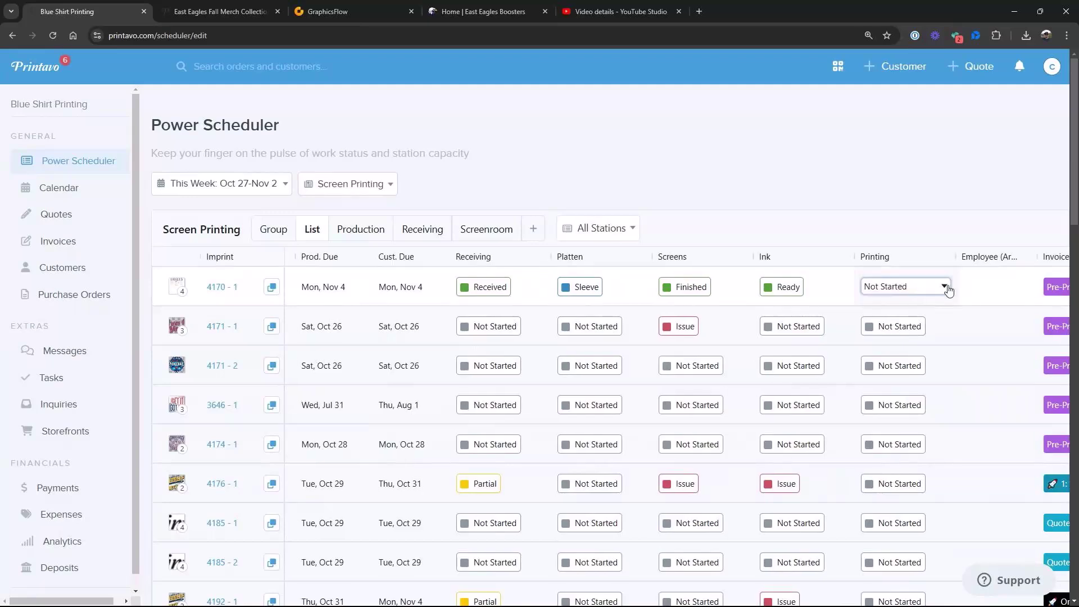
click(942, 288)
click(888, 356)
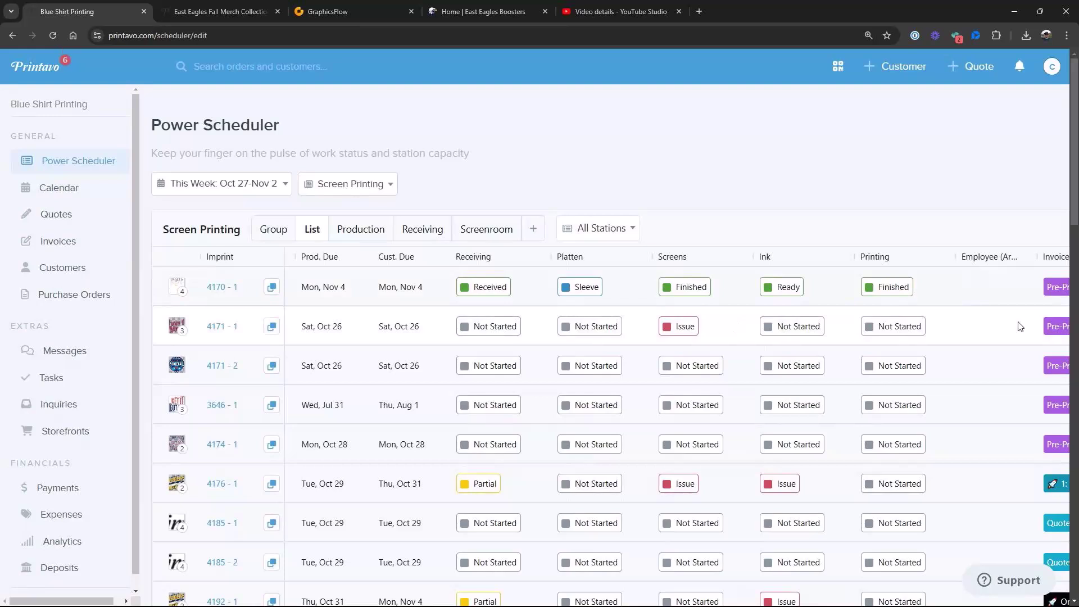
Open the Screenroom view and set the Screens status of the first listed imprint to Finished
click(486, 233)
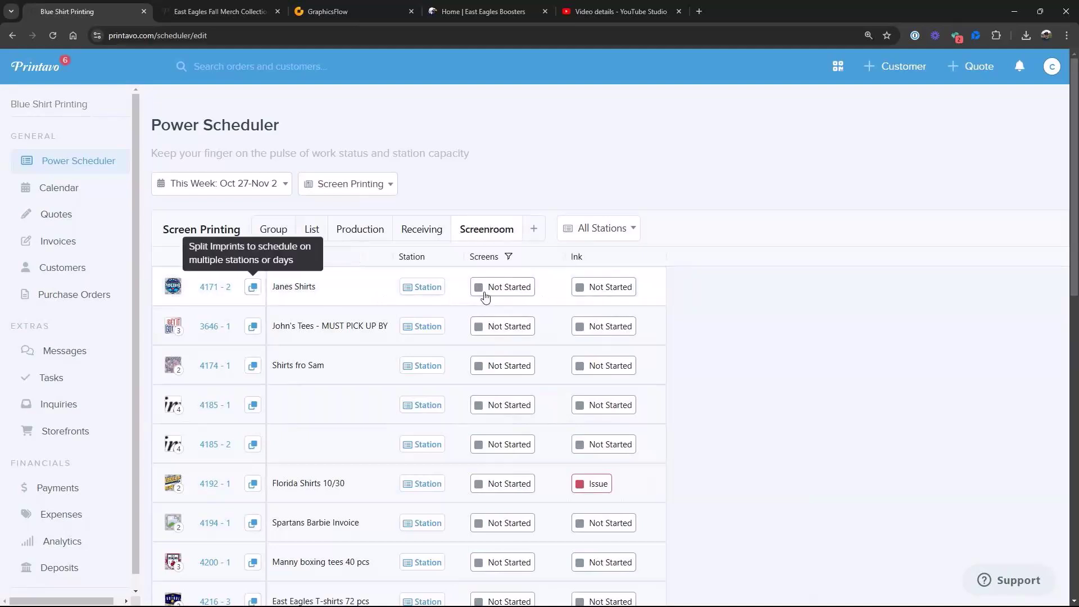
click(600, 487)
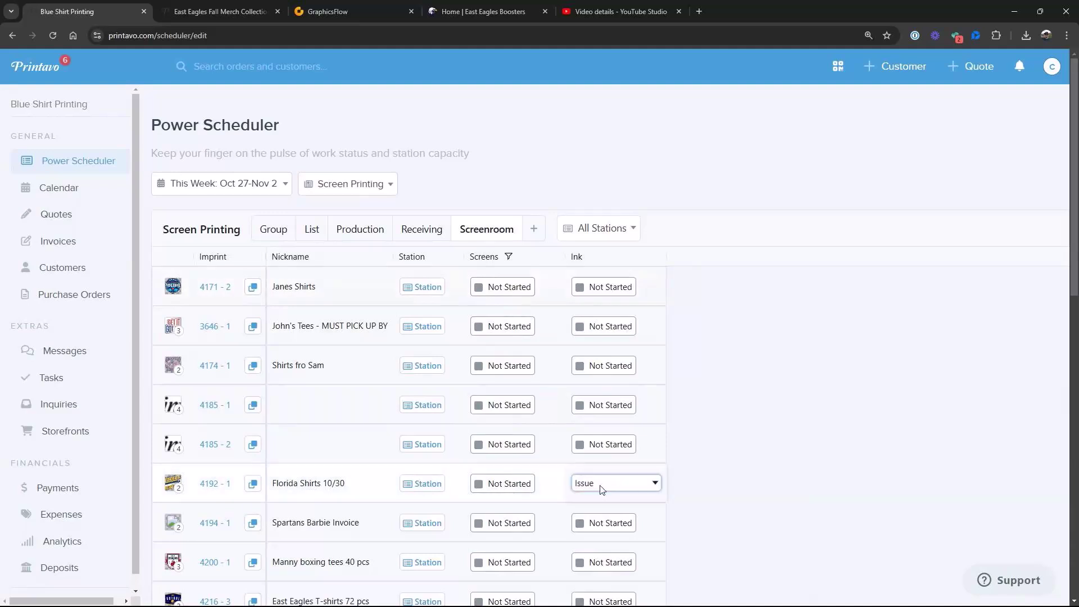
click(513, 287)
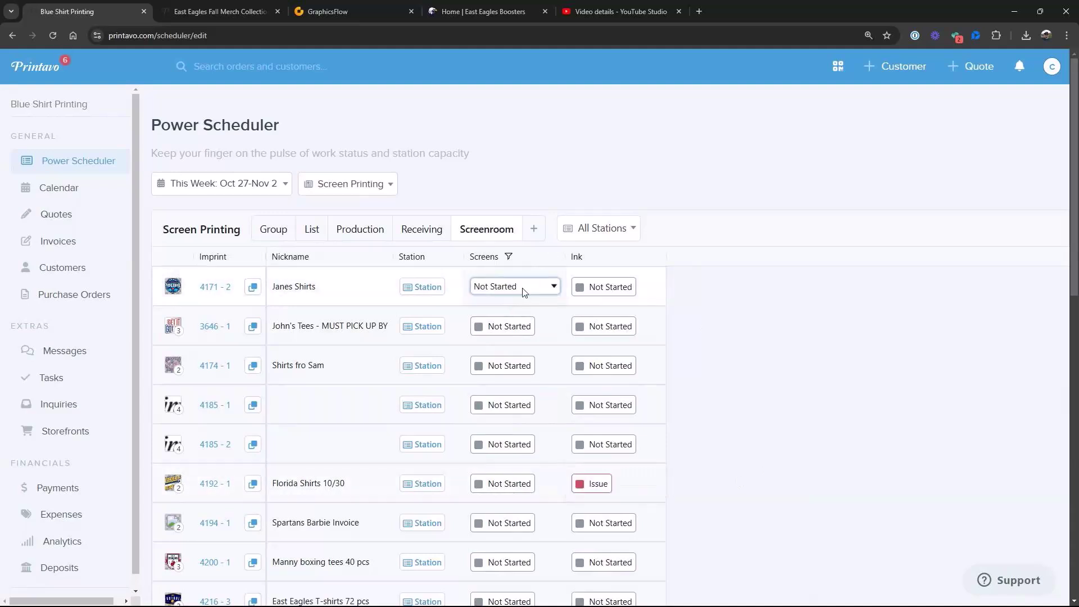
click(553, 286)
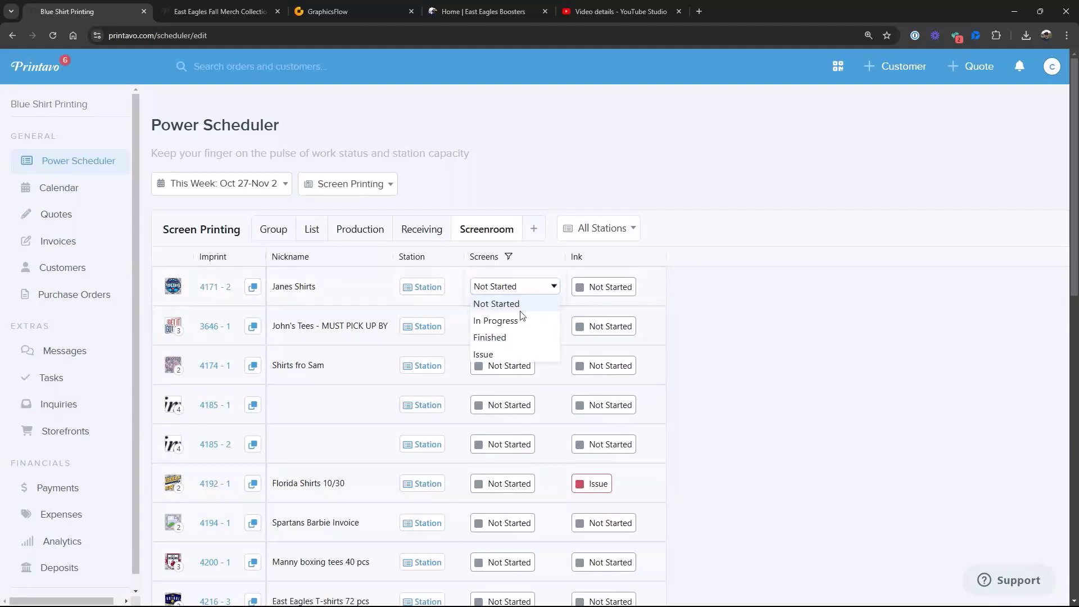
click(496, 338)
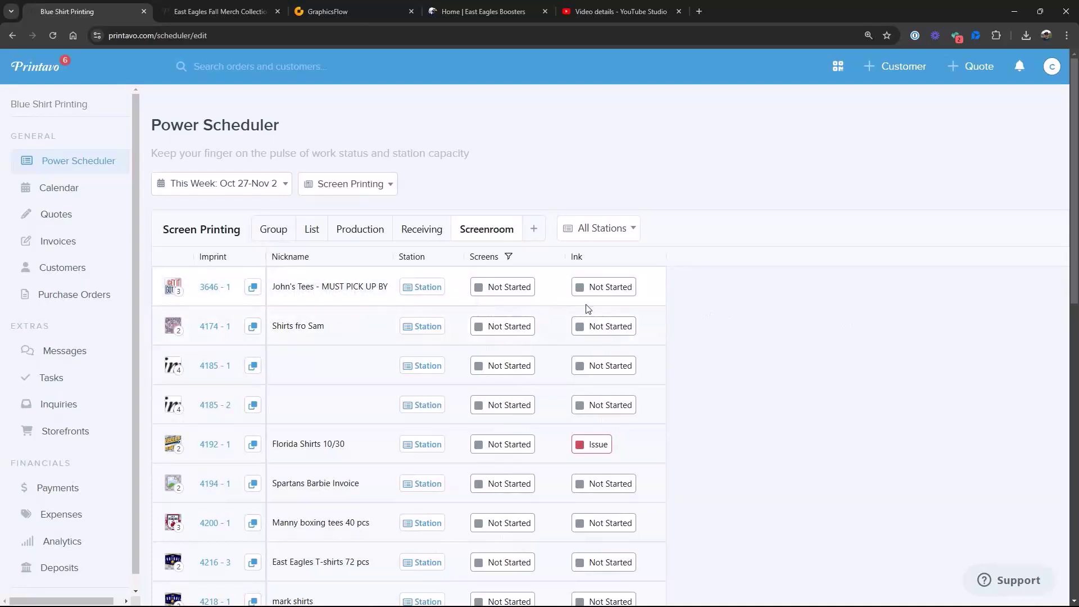
Set the Screens status to Finished for the next two imprints heading the Screenroom list, one after the other
click(530, 293)
click(534, 298)
click(505, 336)
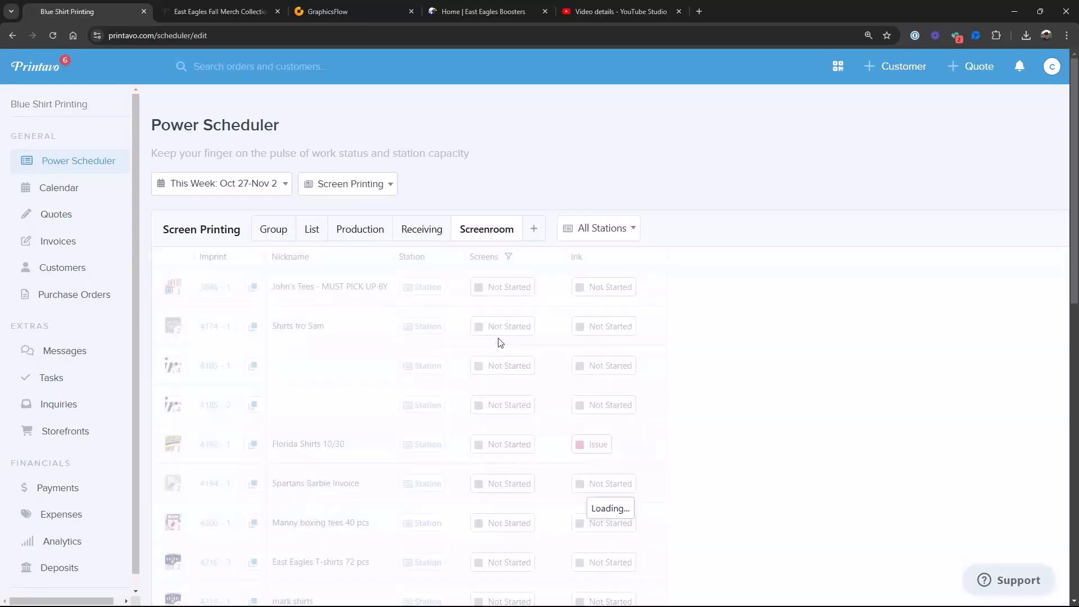
click(530, 292)
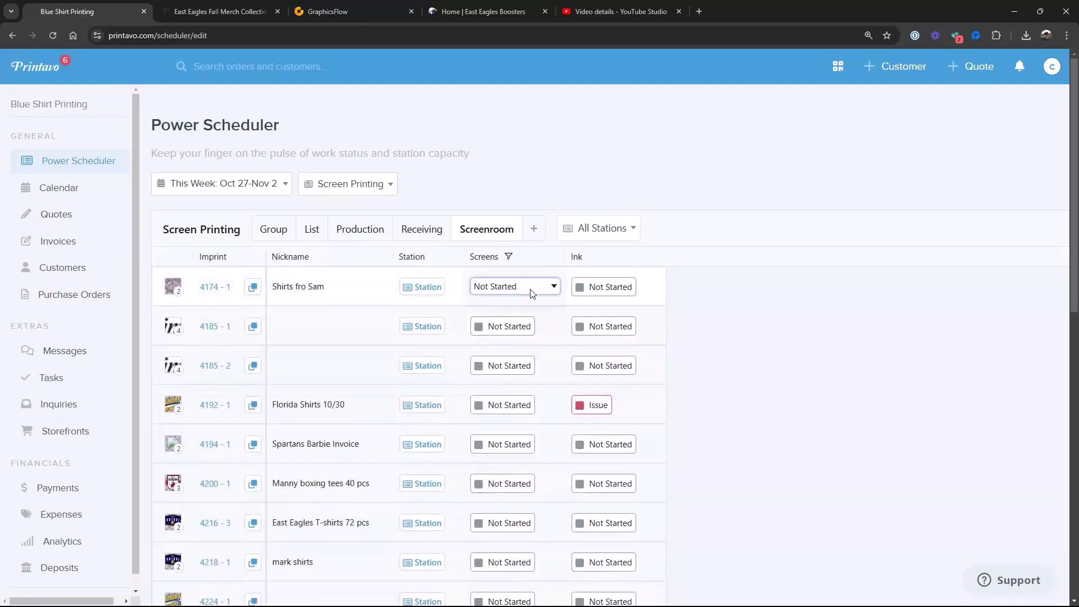
click(551, 286)
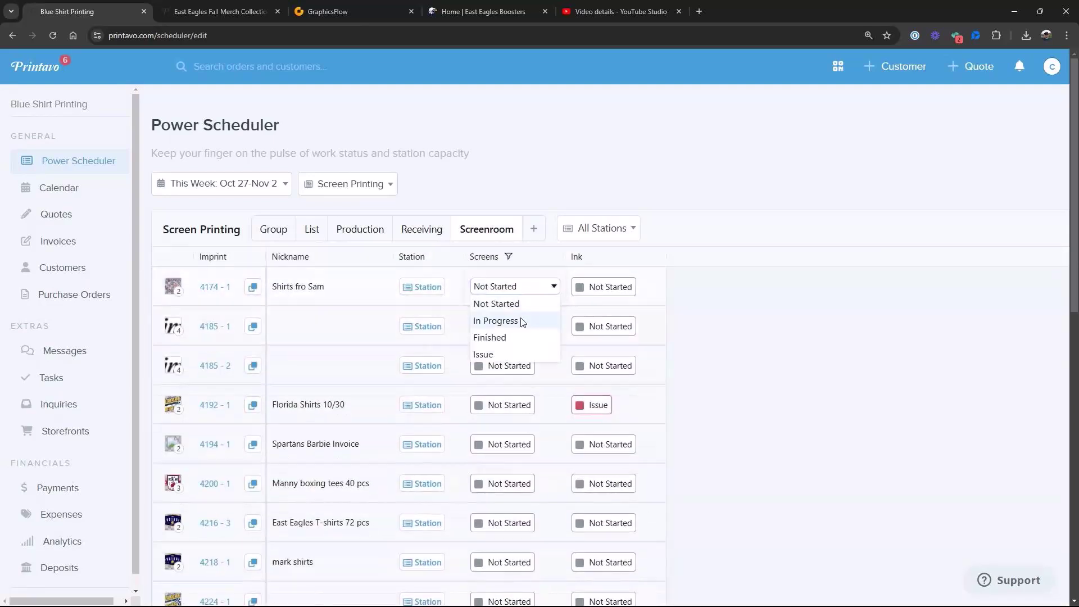
click(501, 339)
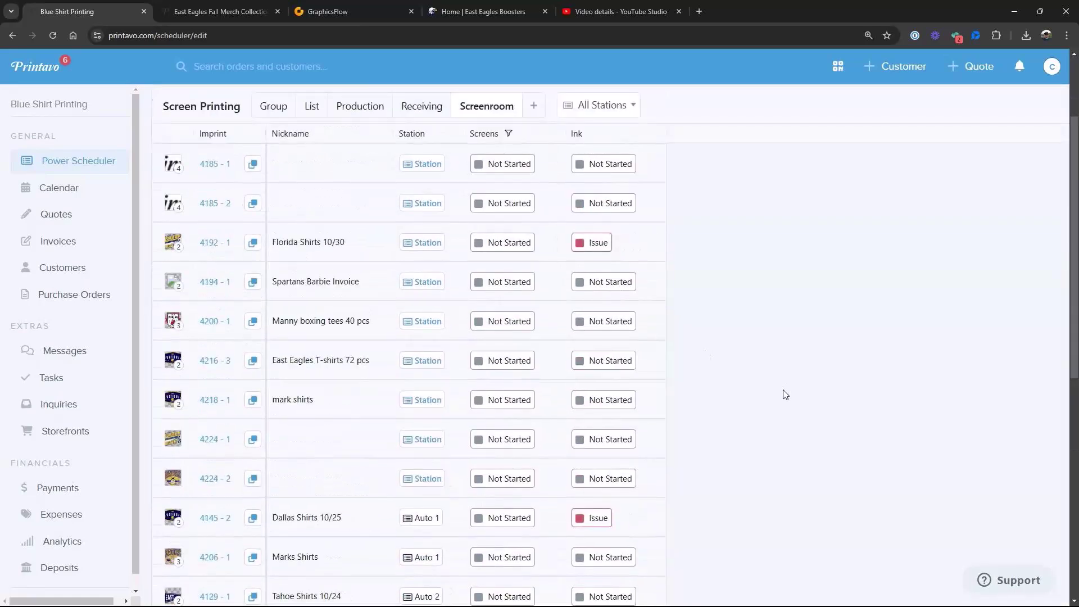
Look at the Receiving view, and in the Production view set Printing to Finished for the first imprint due October 29
click(422, 232)
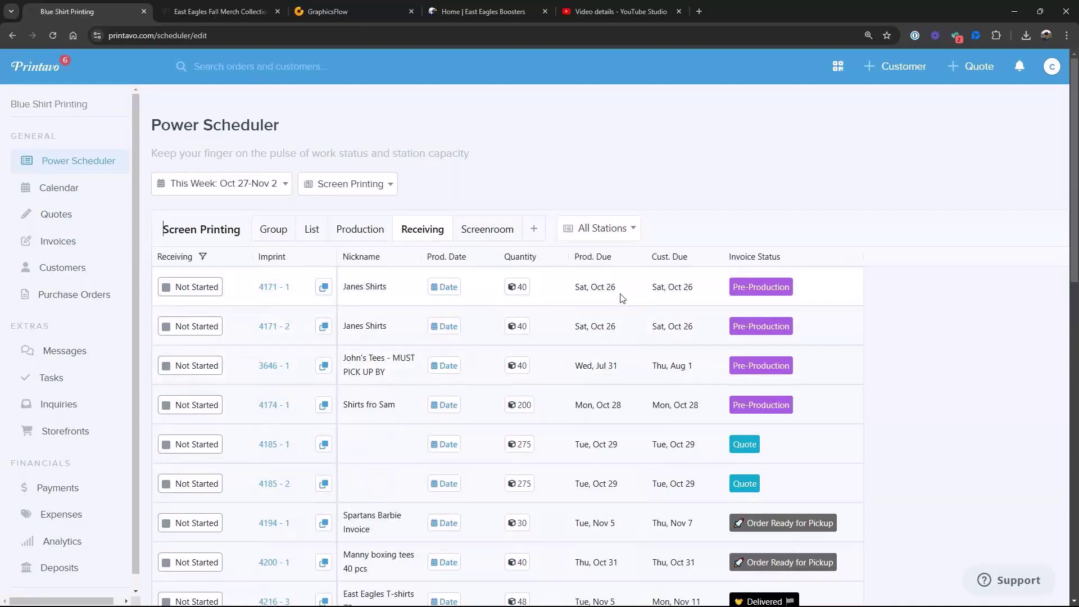
click(358, 230)
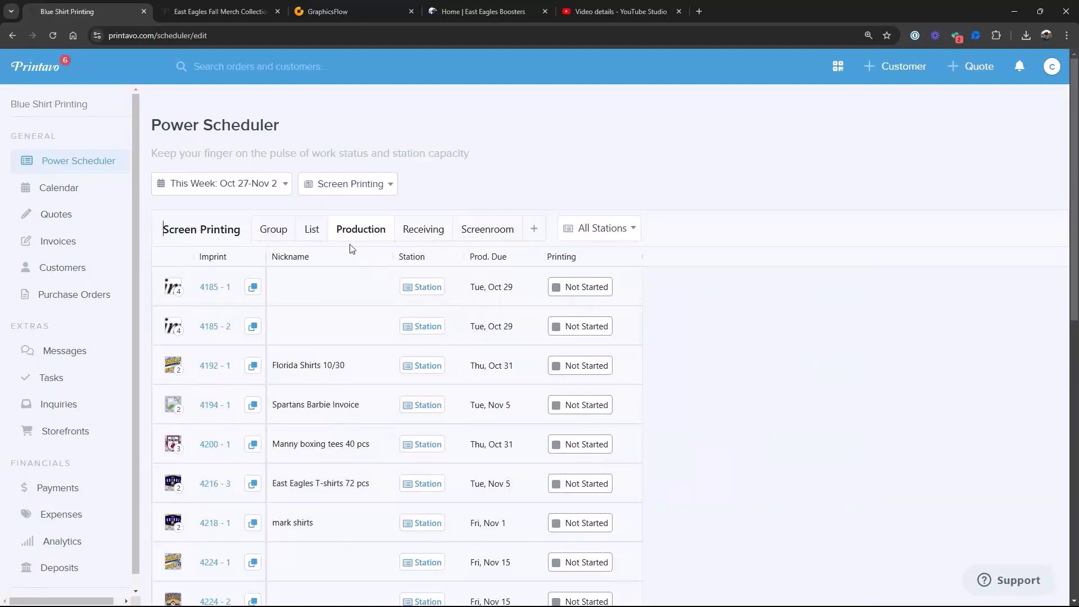
click(608, 294)
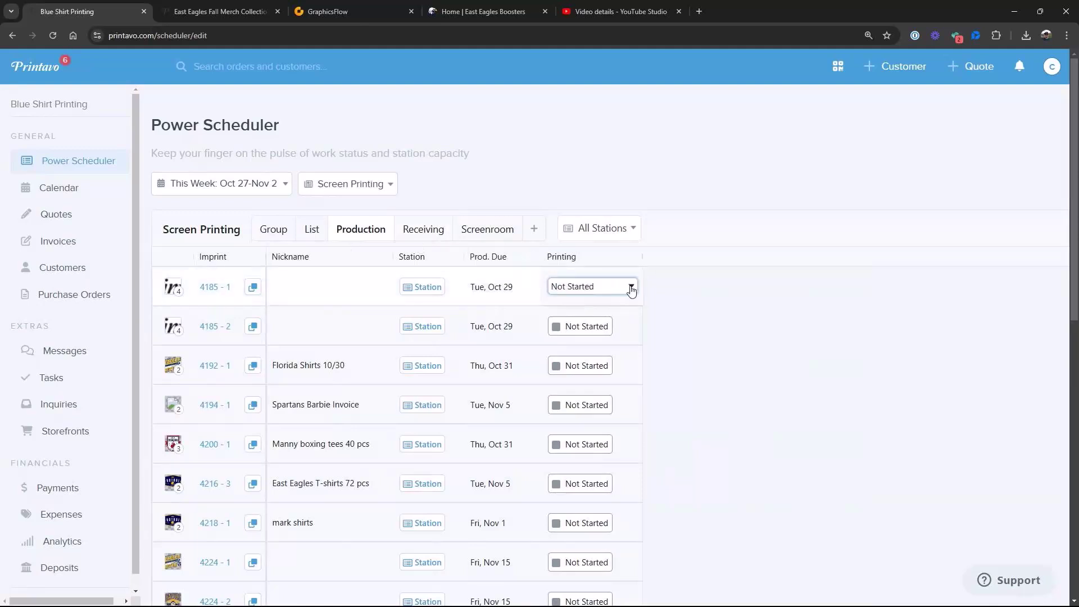
click(628, 287)
click(567, 354)
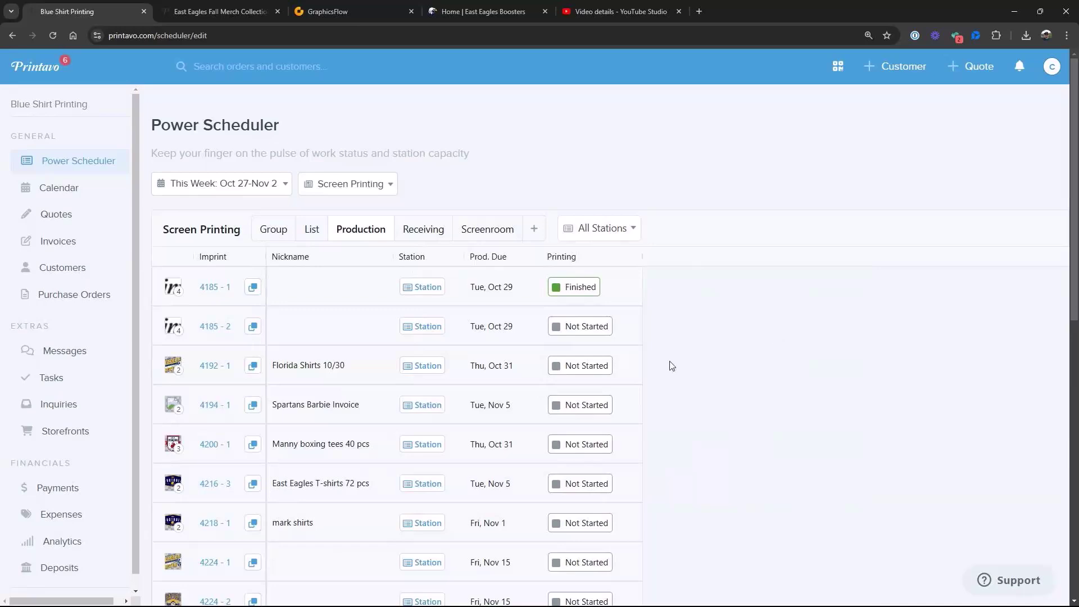
Return to the List view and inspect the options for saving or managing views and for the Quantity column
click(309, 229)
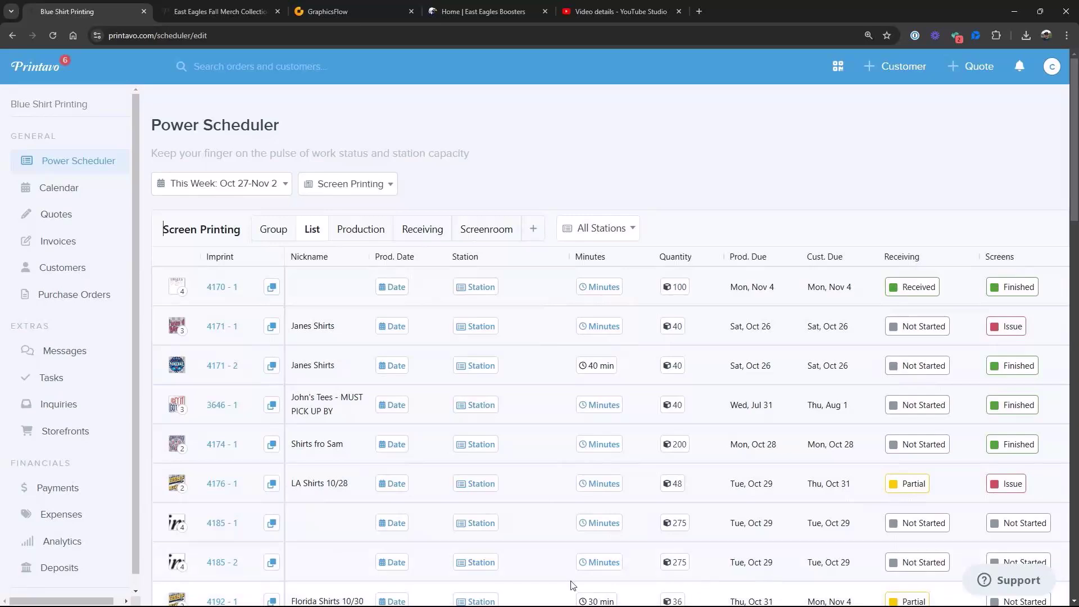
mouse_move(964, 283)
mouse_down()
mouse_move(528, 301)
mouse_move(978, 303)
mouse_up()
click(537, 229)
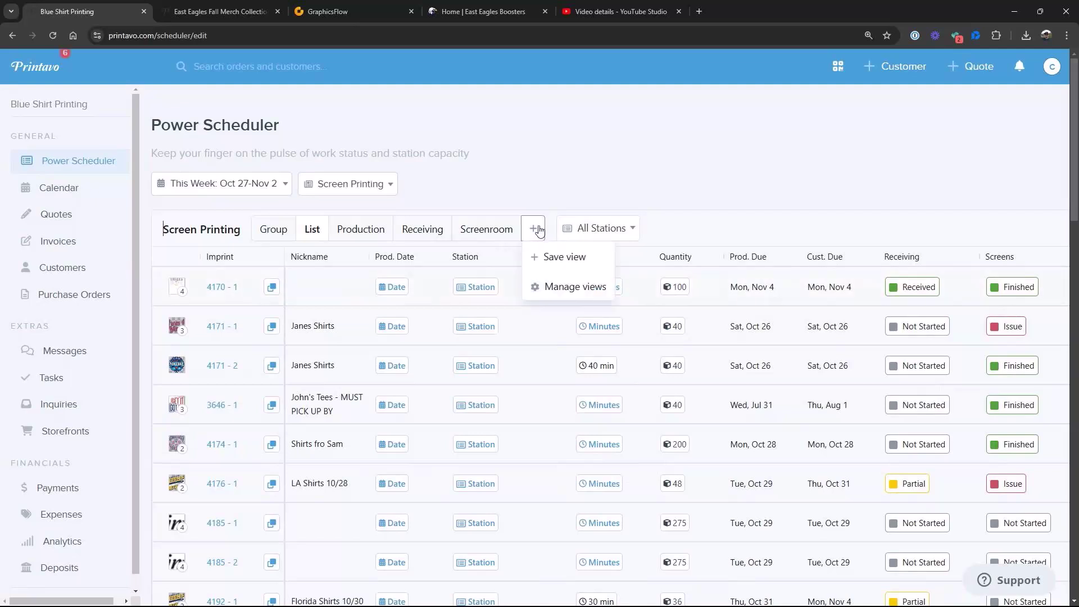
click(780, 227)
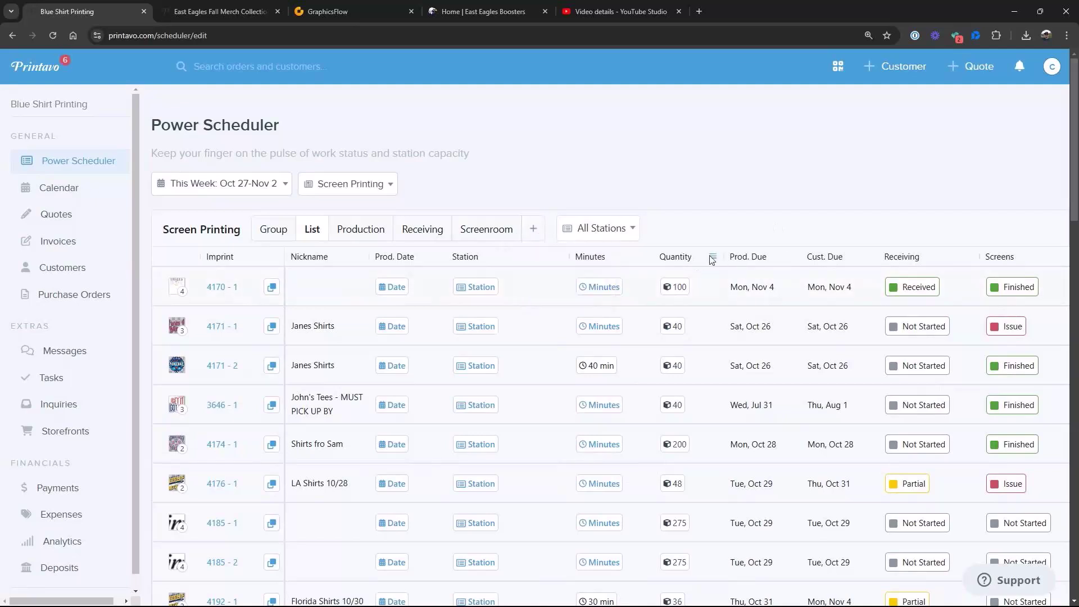
click(714, 258)
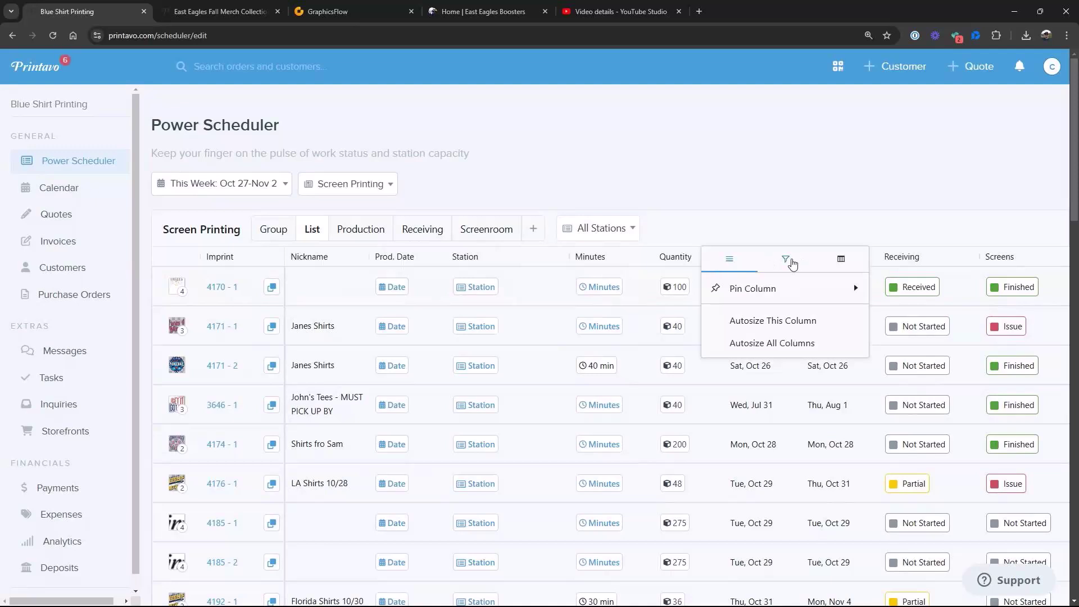
click(689, 230)
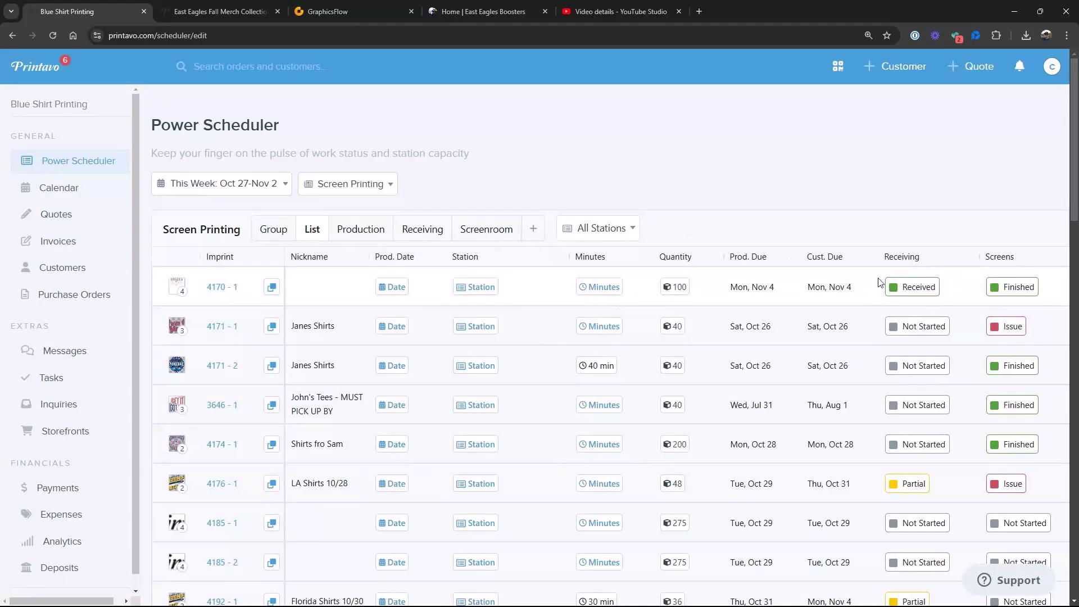
Review the List view's production status columns and compare them with the Screenroom and Production views
mouse_move(862, 279)
mouse_down()
mouse_move(570, 302)
mouse_move(486, 320)
mouse_up()
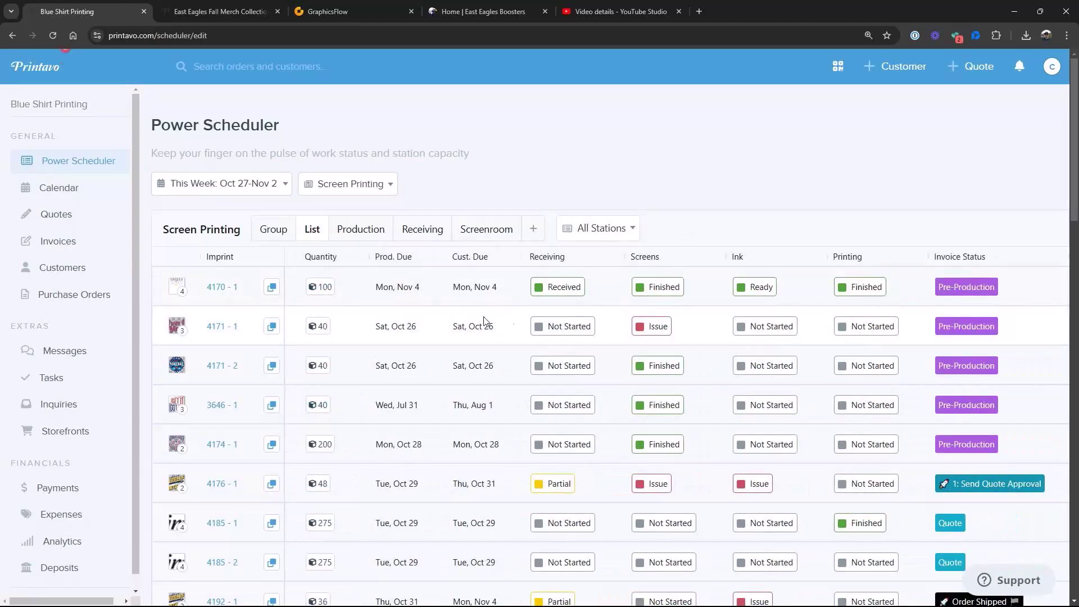
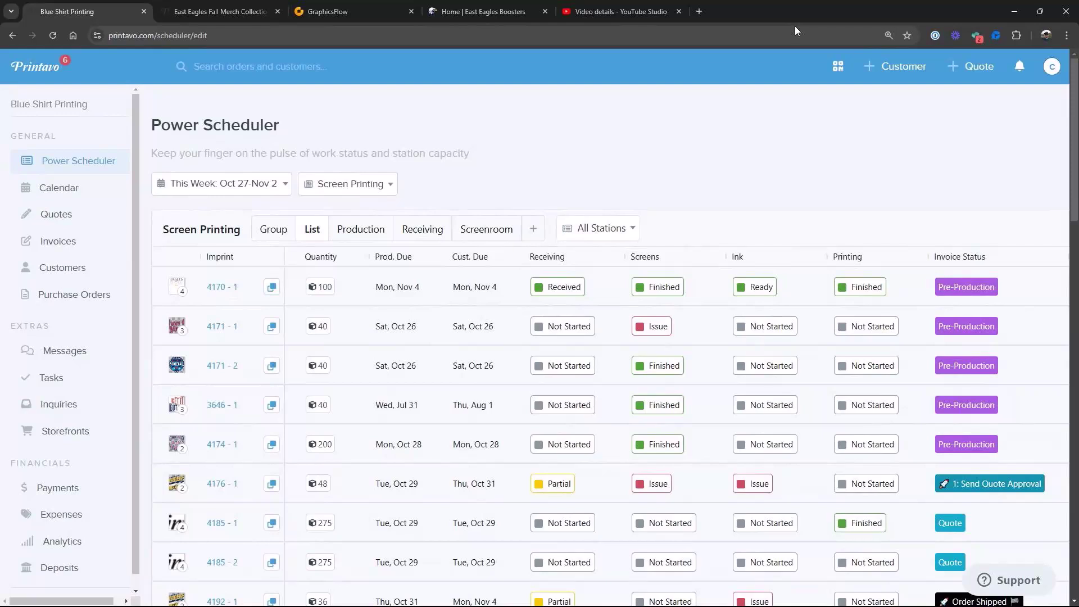
click(486, 231)
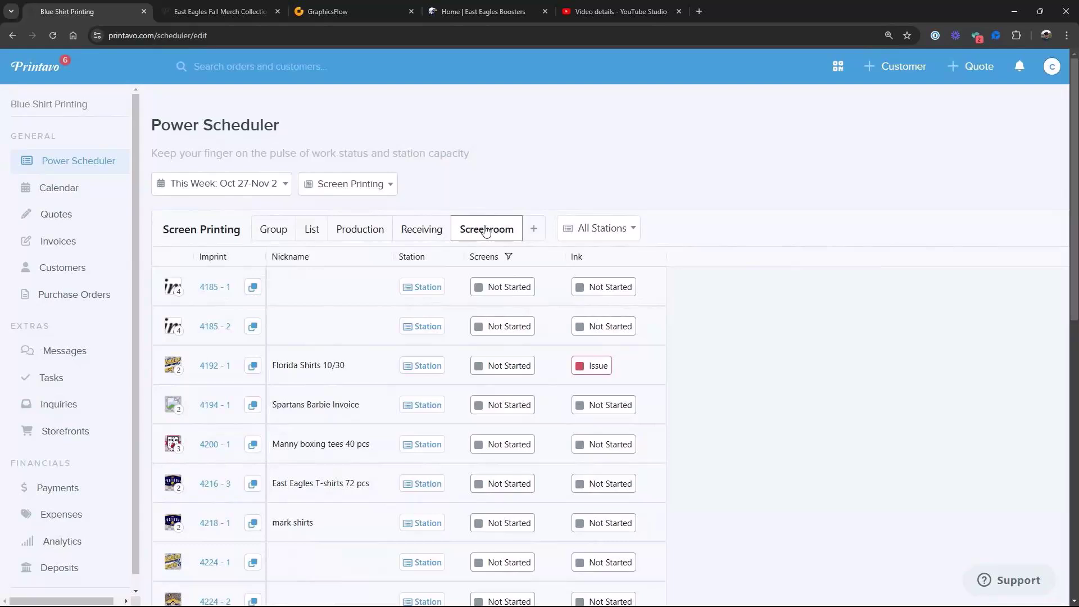
click(376, 233)
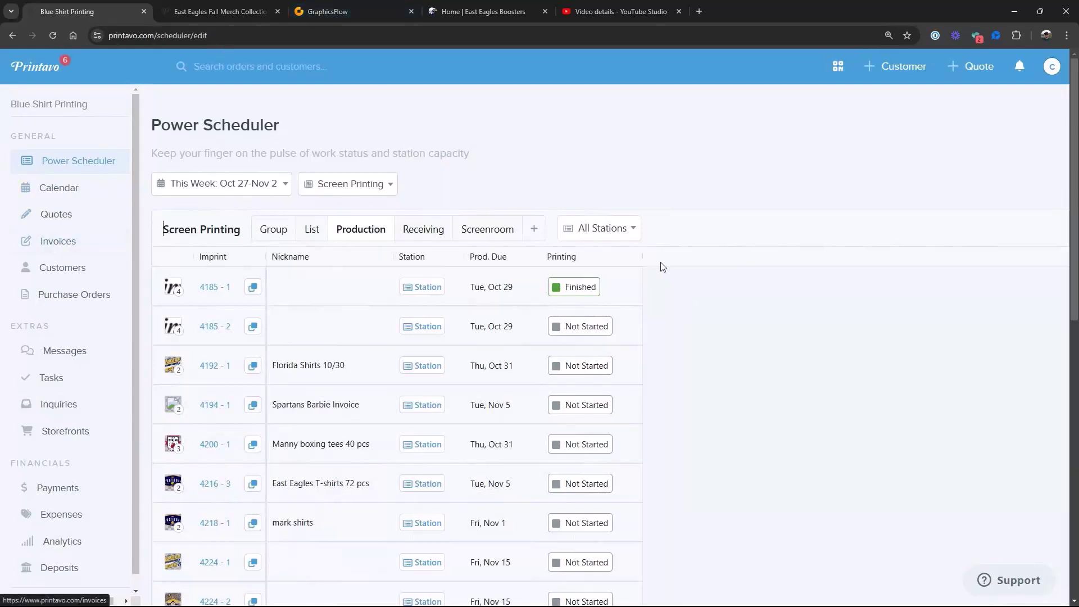
Open the newest East Eagles Boosters invoice and set its status to Production Complete
click(62, 248)
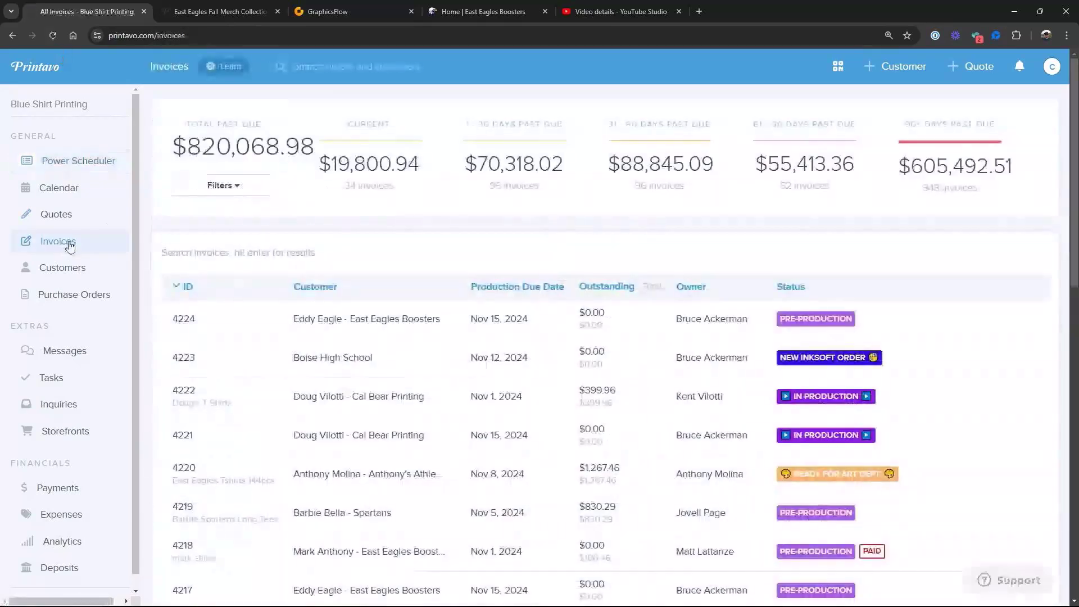
click(345, 322)
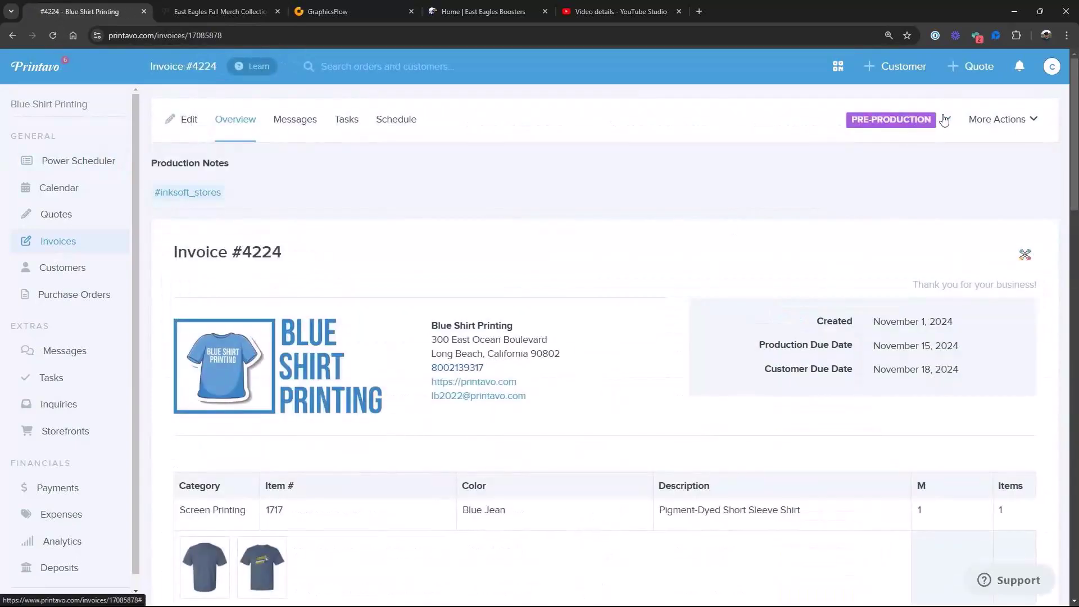
click(940, 122)
scroll(826, 405, down, 3)
click(777, 380)
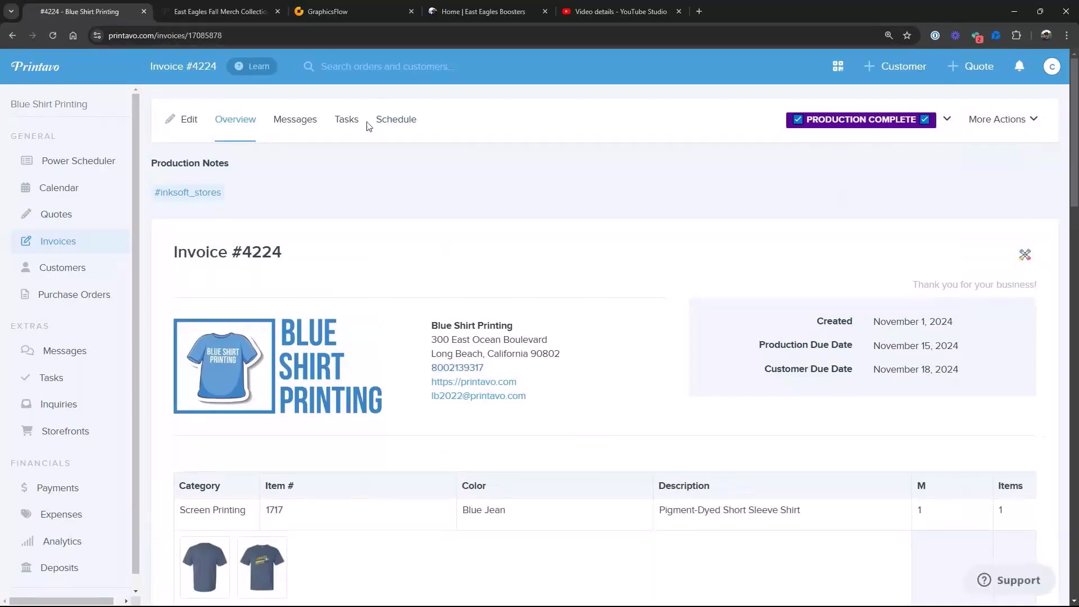
Set the East Eagles Boosters invoice's status to Completed Orders / Closed
click(947, 126)
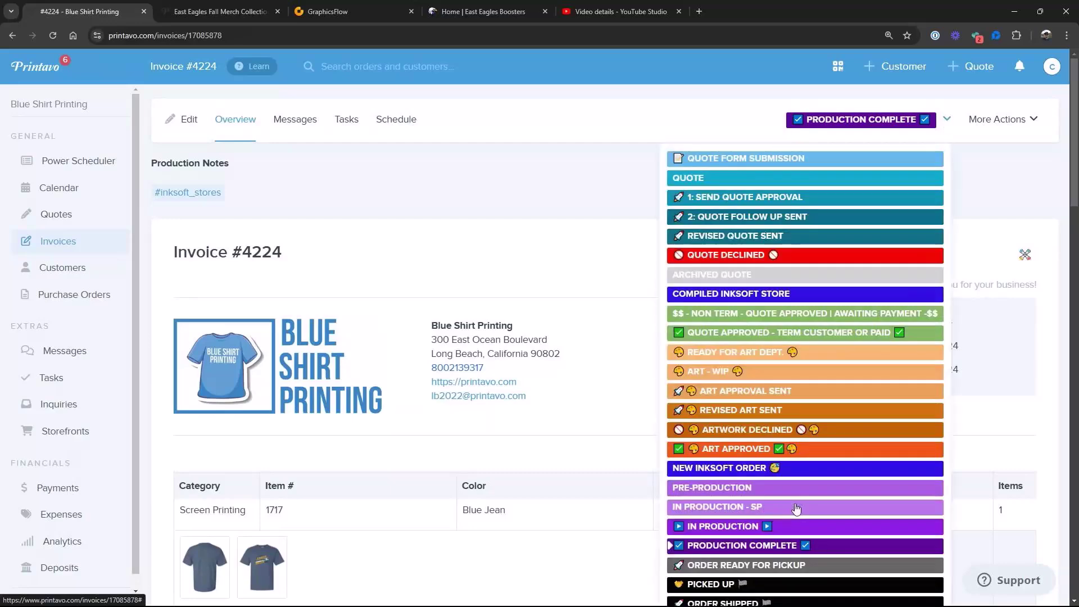
scroll(685, 328, down, 4)
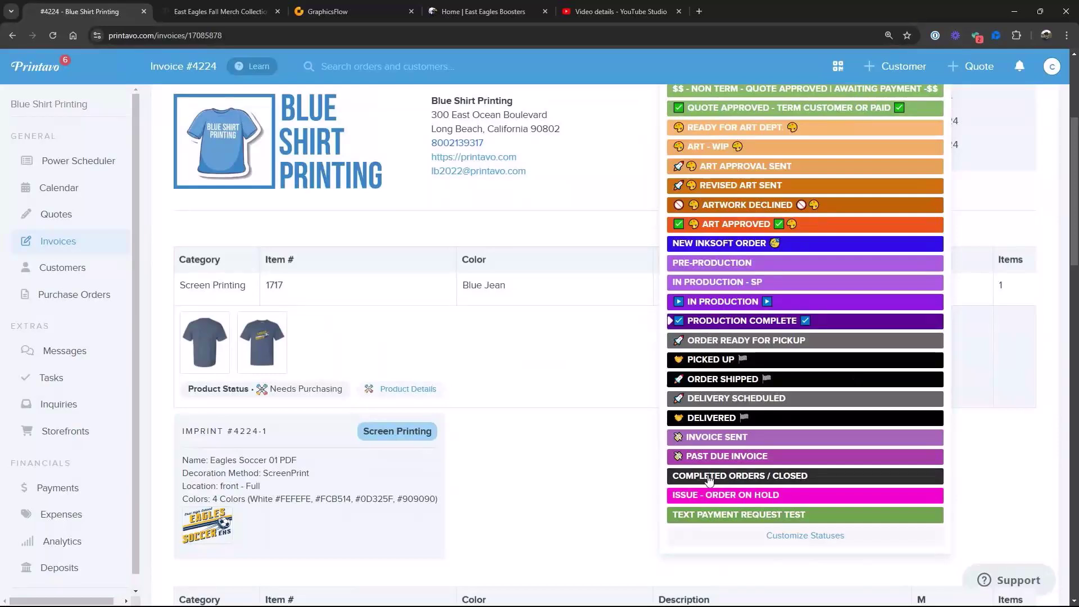
click(757, 477)
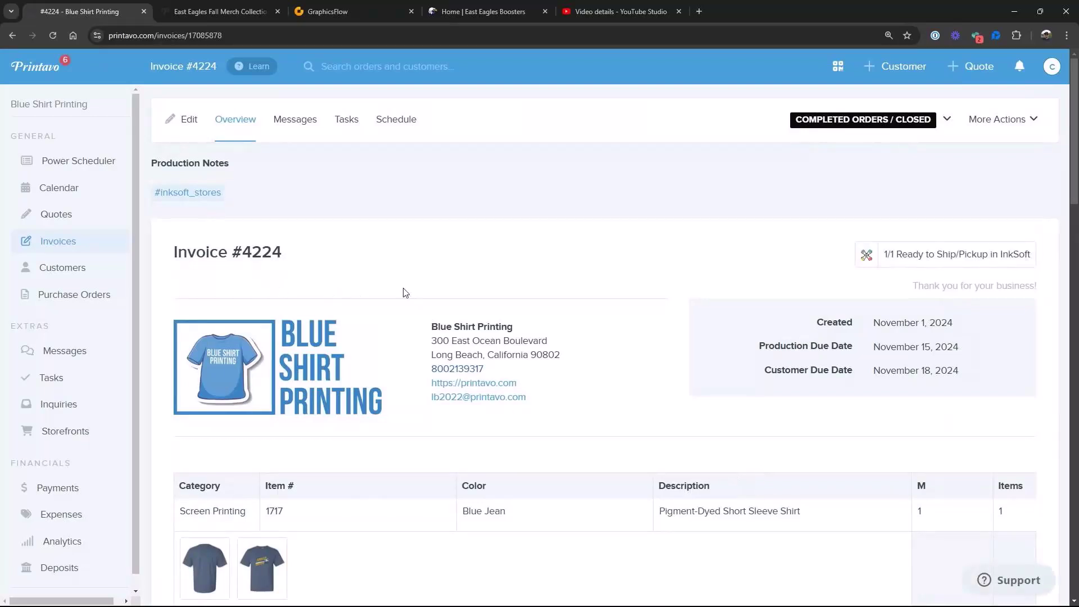
click(948, 122)
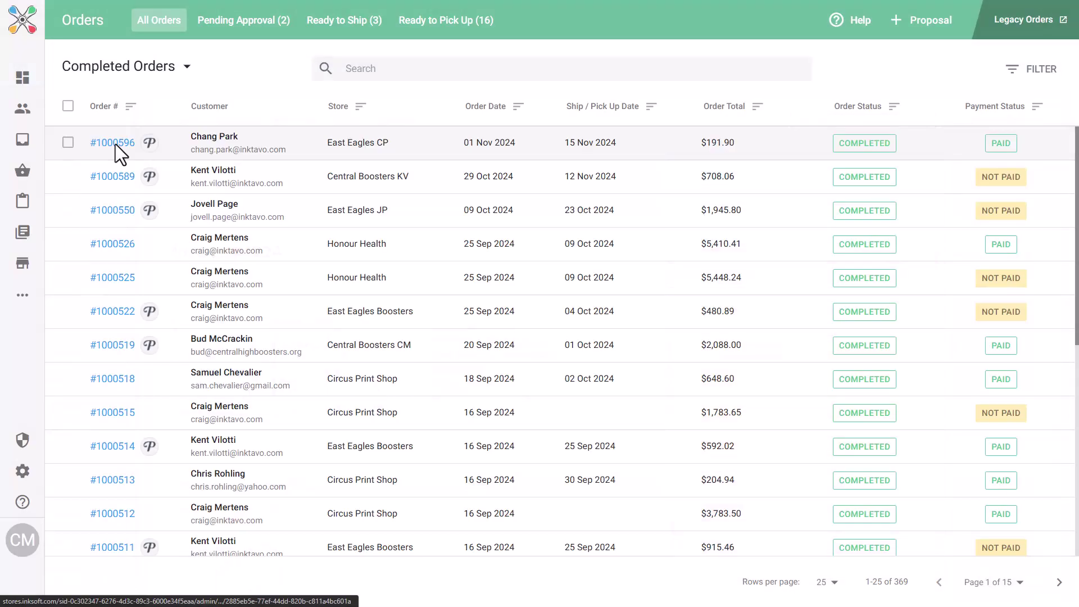
In InkSoft, review the completed East Eagles CP order from 01 Nov 2024 and open its linked Printavo invoice
click(116, 143)
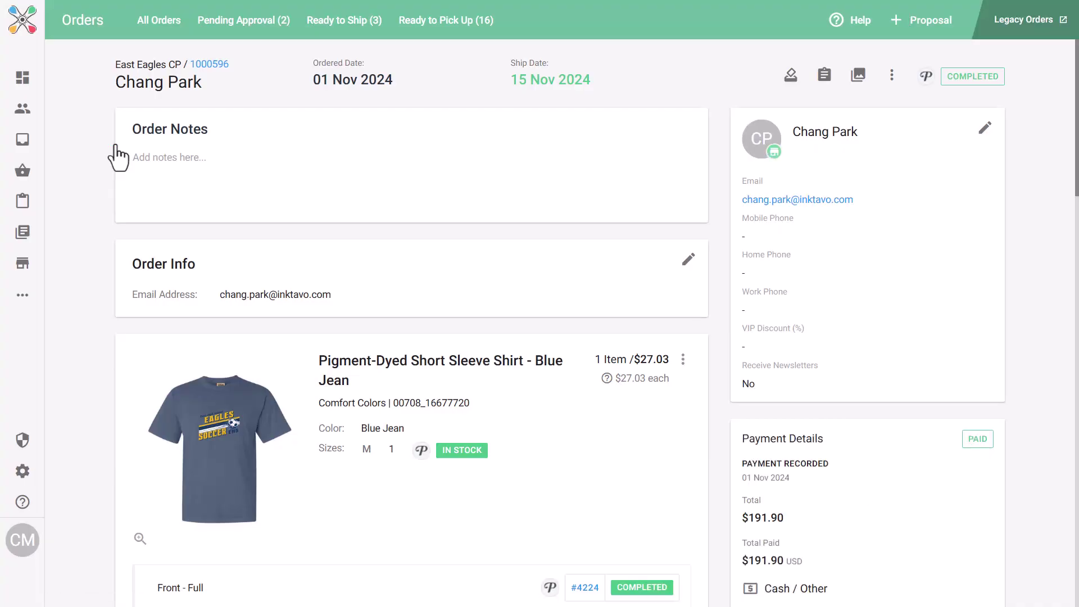
scroll(951, 96, down, 7)
scroll(951, 96, up, 7)
click(584, 587)
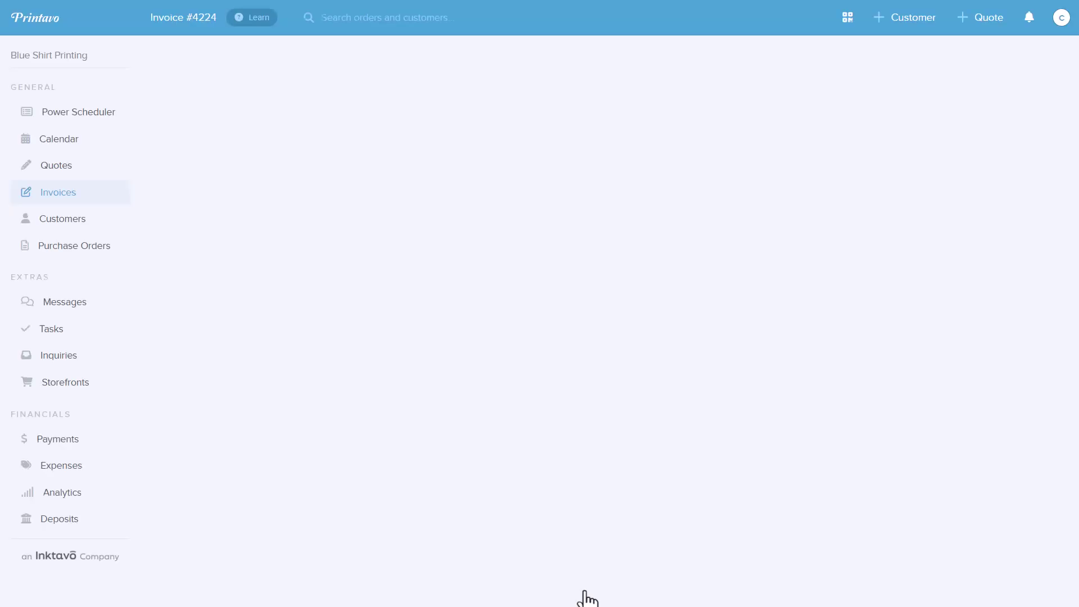